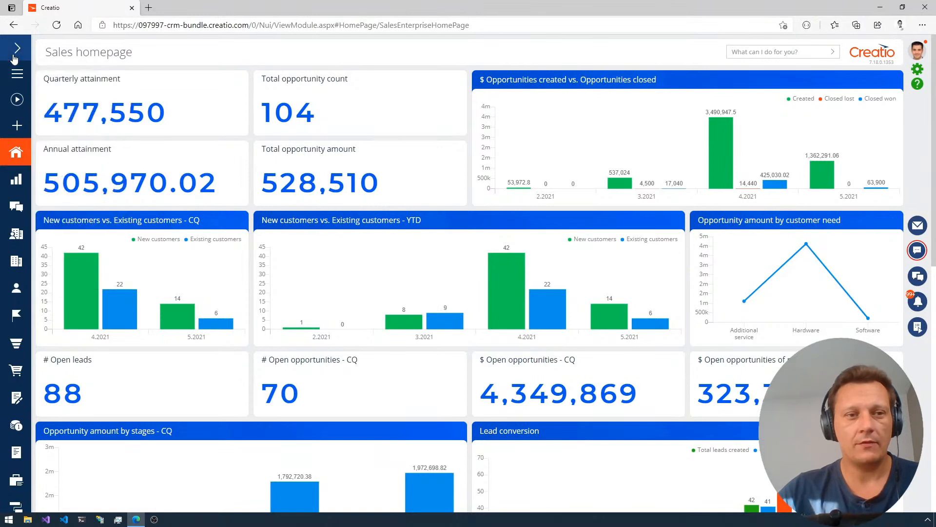
View the Marketing workplace's home page and switch to the Service workplace.
{"action": "left_click", "coordinate": [17, 48]}
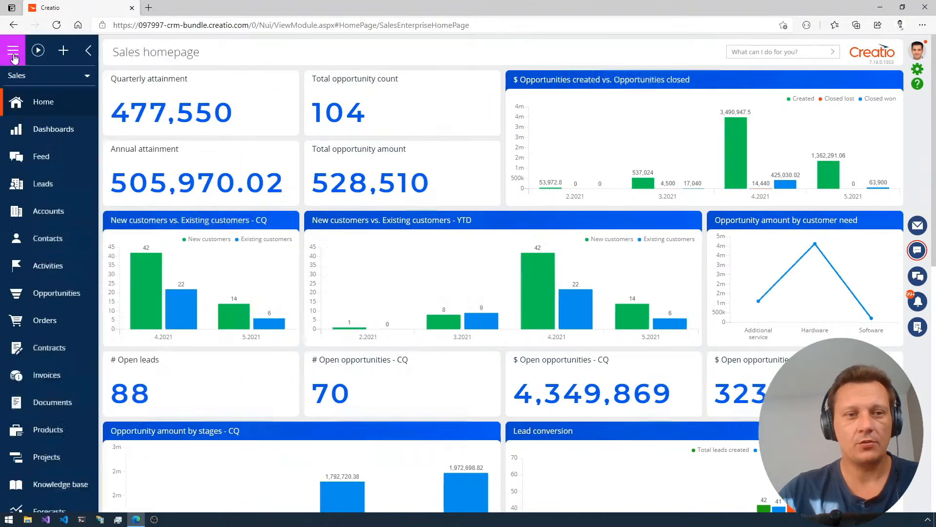
{"action": "left_click", "coordinate": [48, 82]}
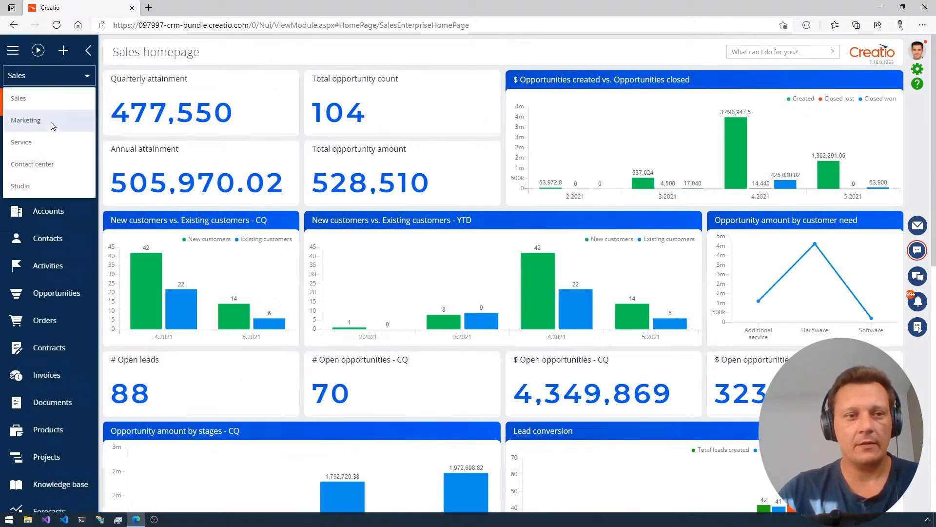
{"action": "left_click", "coordinate": [52, 122]}
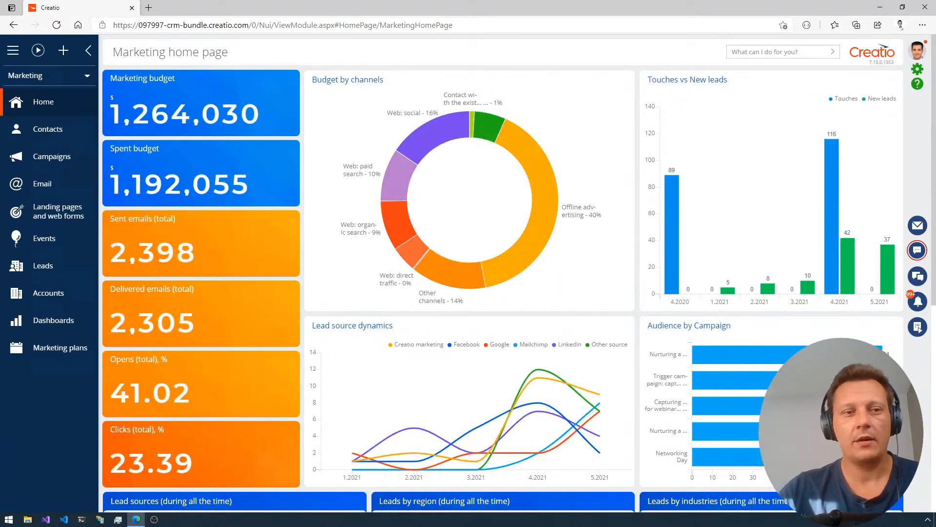
{"action": "left_click", "coordinate": [49, 75]}
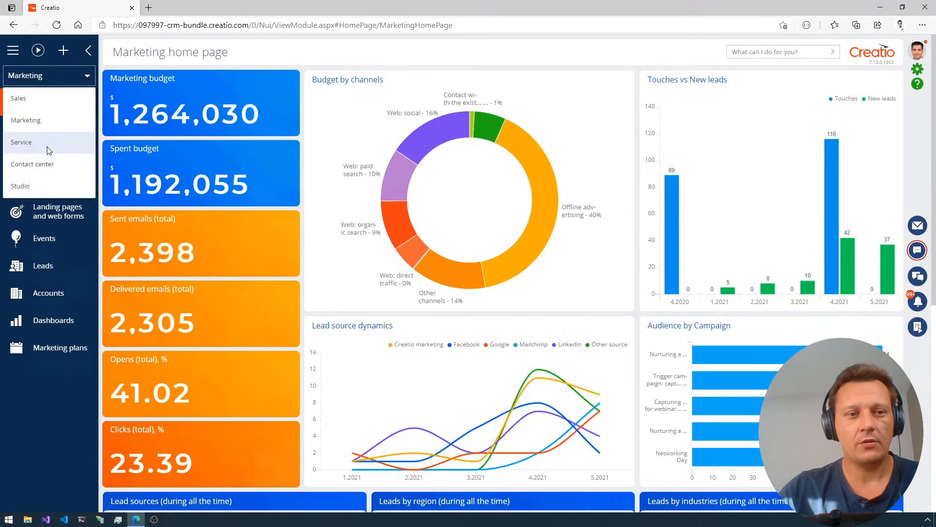
{"action": "left_click", "coordinate": [49, 143]}
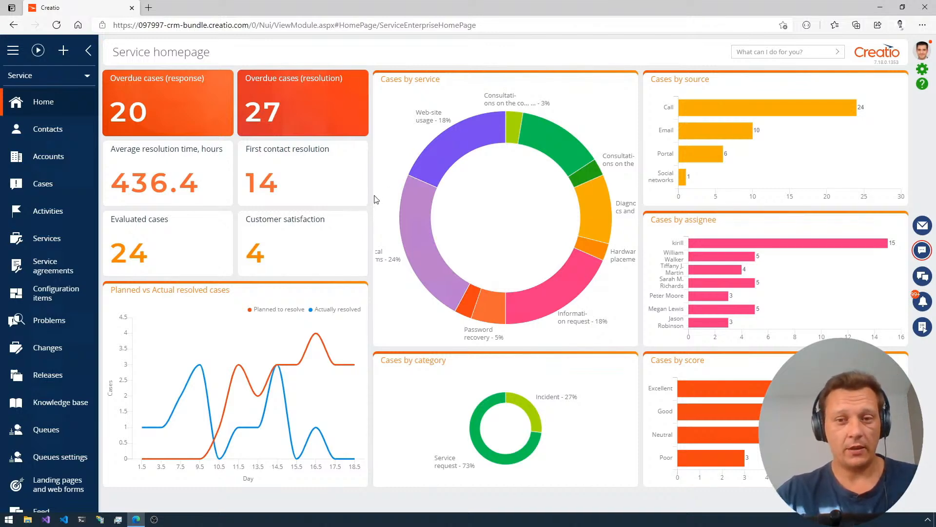
Open the Service homepage for editing in the page designer.
{"action": "left_click", "coordinate": [921, 70]}
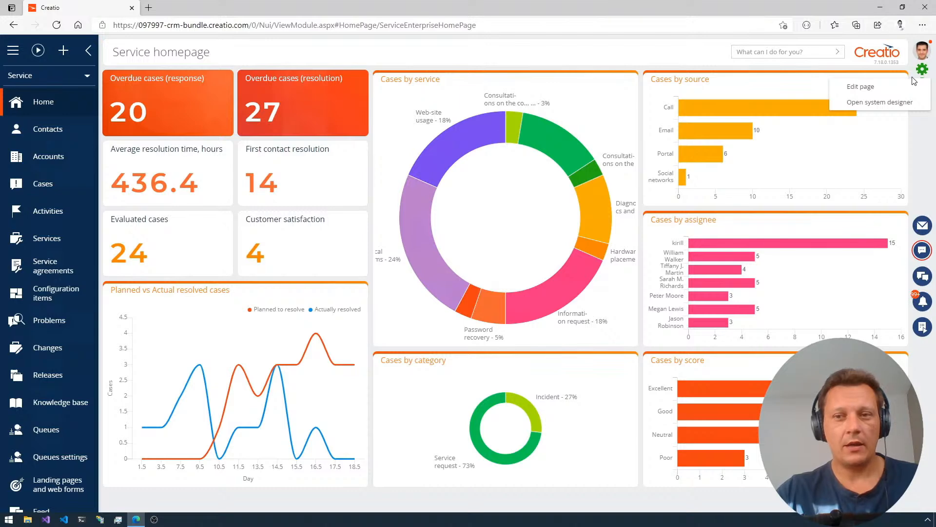
{"action": "left_click", "coordinate": [922, 71]}
{"action": "left_click", "coordinate": [923, 72]}
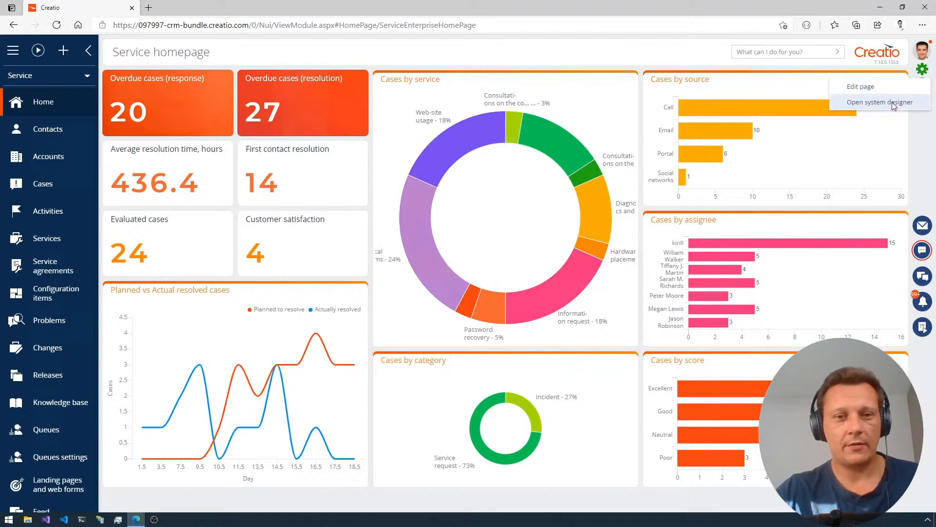
{"action": "left_click", "coordinate": [884, 91]}
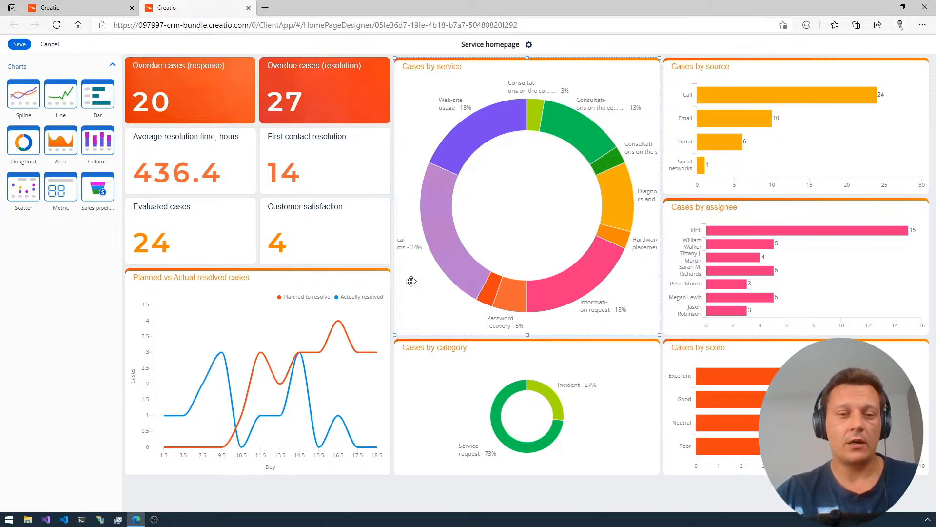
Add an Area chart above Cases by service, resized to that chart's width, and view its setup form without saving.
{"action": "left_click", "coordinate": [315, 272]}
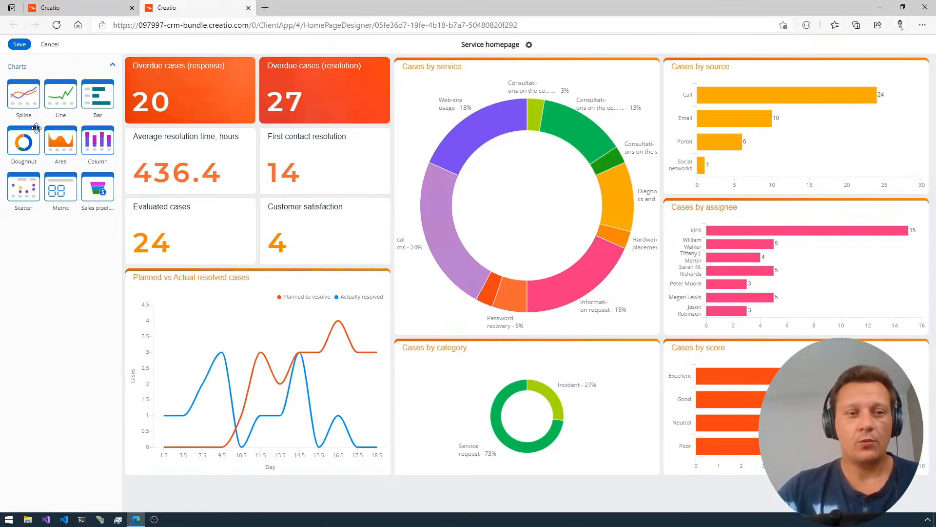
{"action": "left_click_drag", "start_coordinate": [52, 147], "coordinate": [564, 292]}
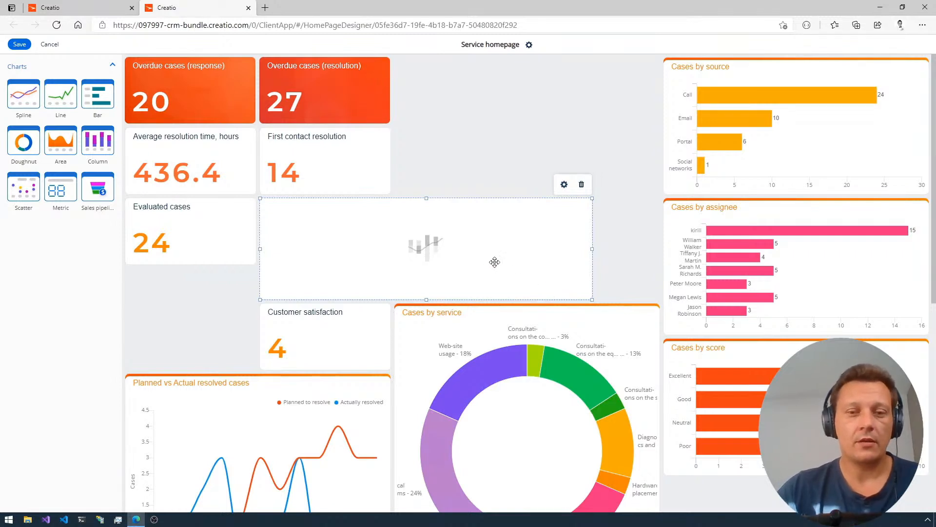
{"action": "left_click_drag", "start_coordinate": [591, 249], "coordinate": [548, 87]}
{"action": "left_click_drag", "start_coordinate": [589, 157], "coordinate": [659, 194]}
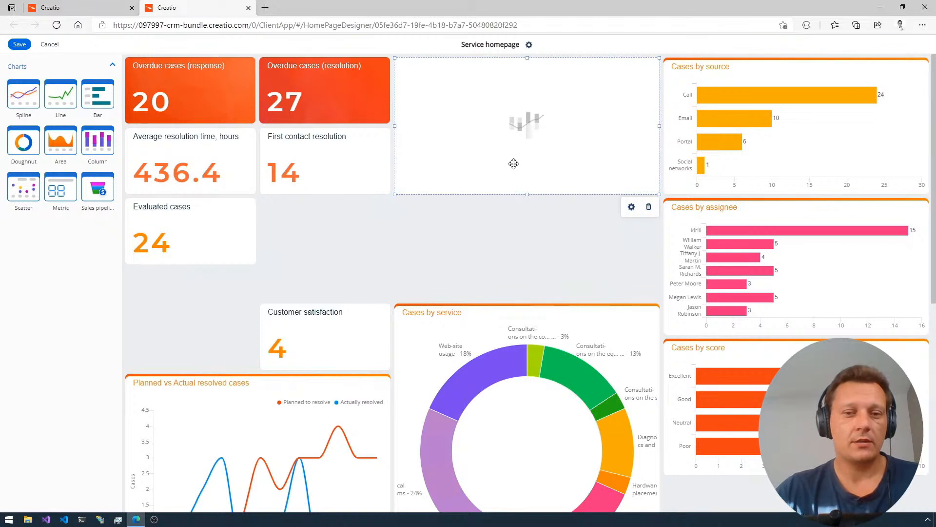
{"action": "left_click", "coordinate": [631, 208]}
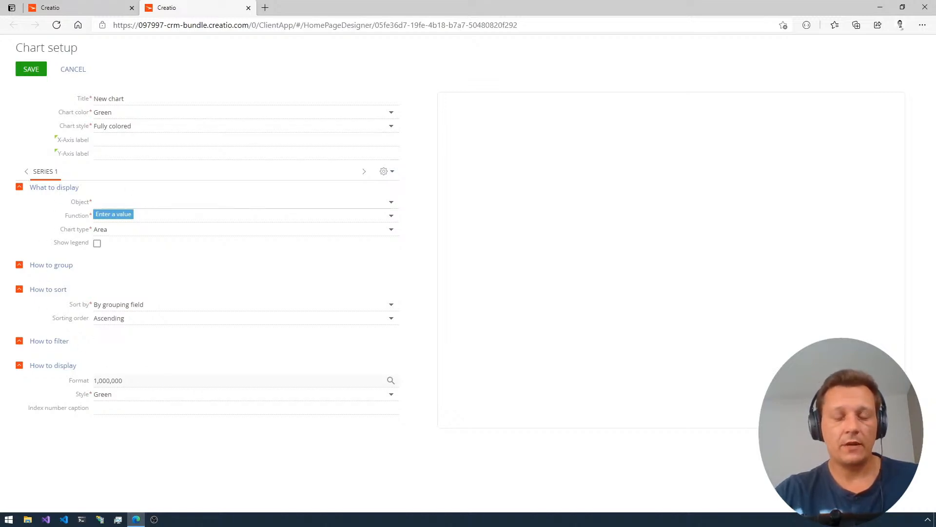
{"action": "left_click", "coordinate": [72, 71]}
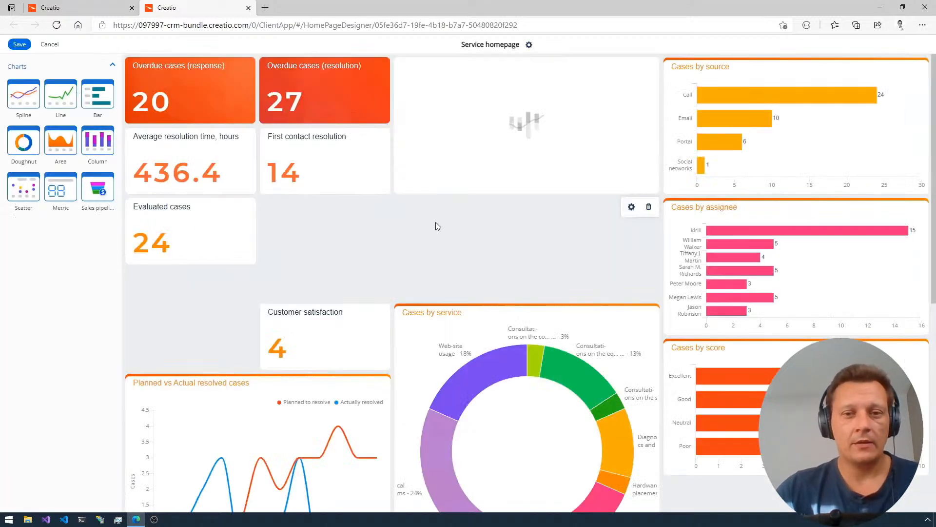
Delete the new empty chart and move Cases by service, Customer satisfaction and Planned vs Actual resolved cases back into their original places.
{"action": "left_click", "coordinate": [649, 209]}
{"action": "left_click_drag", "start_coordinate": [481, 317], "coordinate": [499, 111]}
{"action": "left_click_drag", "start_coordinate": [356, 328], "coordinate": [356, 229]}
{"action": "left_click_drag", "start_coordinate": [322, 382], "coordinate": [324, 278]}
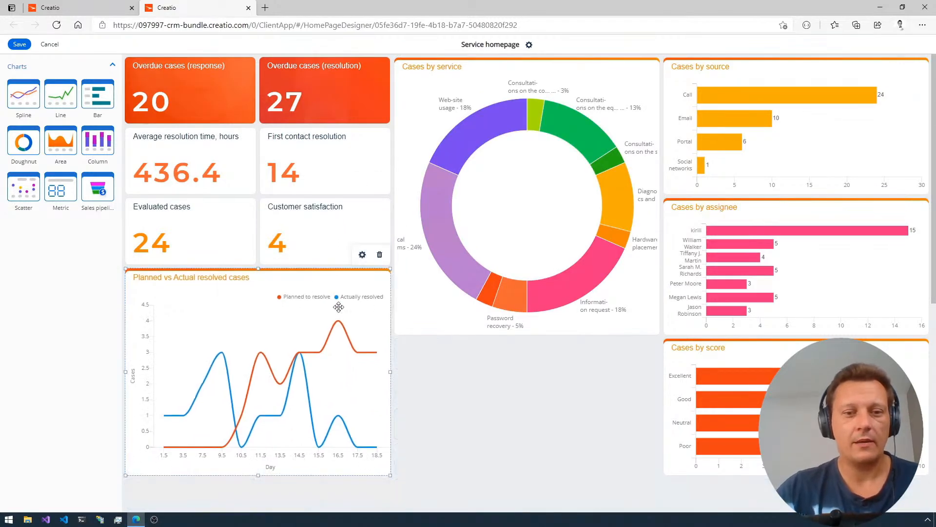
Examine the Planned vs Actual resolved cases chart's setup, including the series colour styles, and leave it without saving.
{"action": "left_click", "coordinate": [361, 256]}
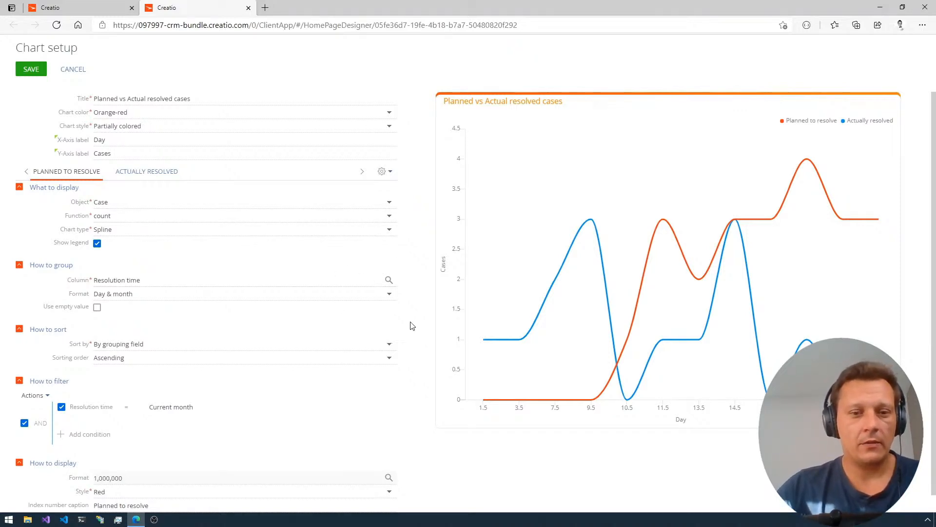
{"action": "scroll", "coordinate": [418, 312], "scroll_direction": "down", "scroll_amount": 1}
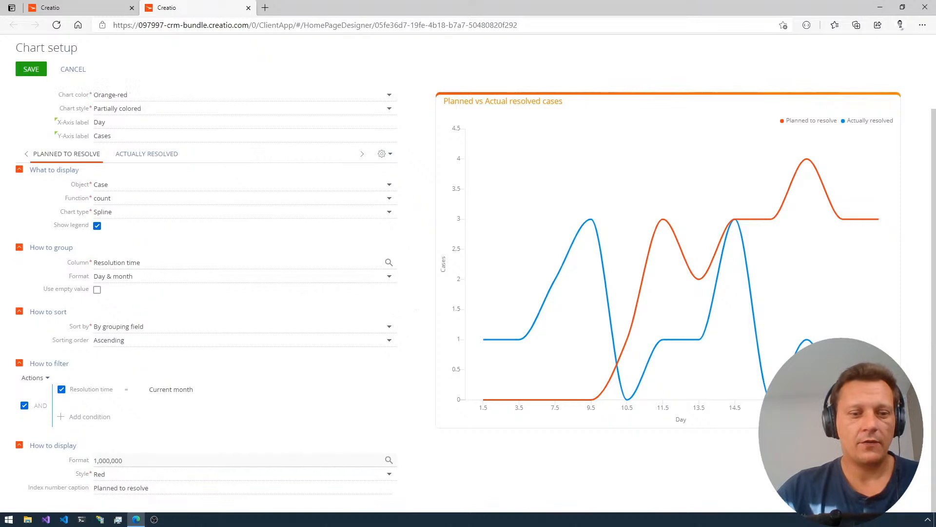
{"action": "left_click", "coordinate": [386, 477]}
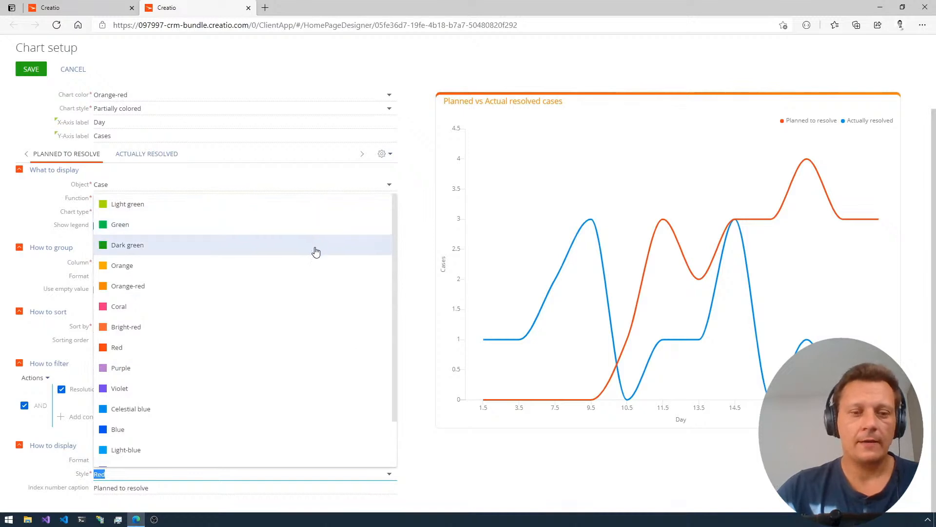
{"action": "scroll", "coordinate": [314, 292], "scroll_direction": "down", "scroll_amount": 2}
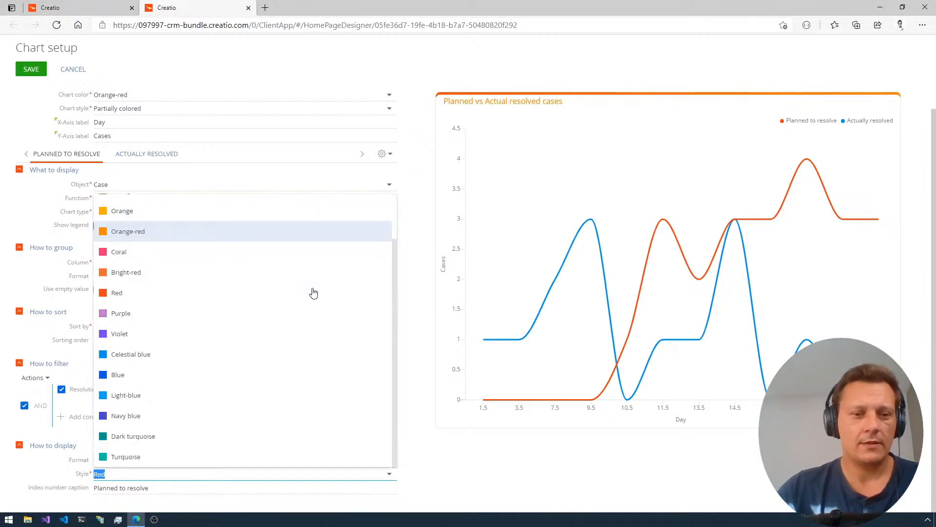
{"action": "scroll", "coordinate": [317, 290], "scroll_direction": "up", "scroll_amount": 2}
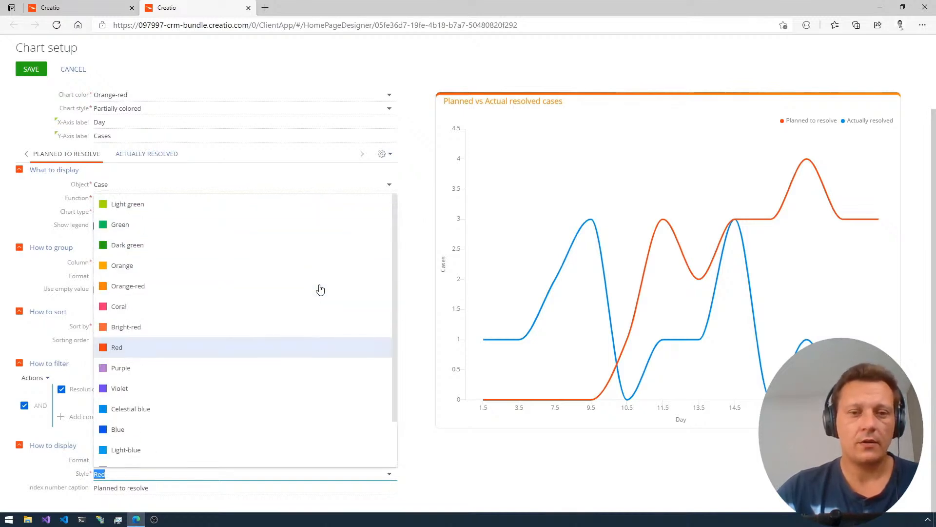
{"action": "left_click", "coordinate": [414, 228]}
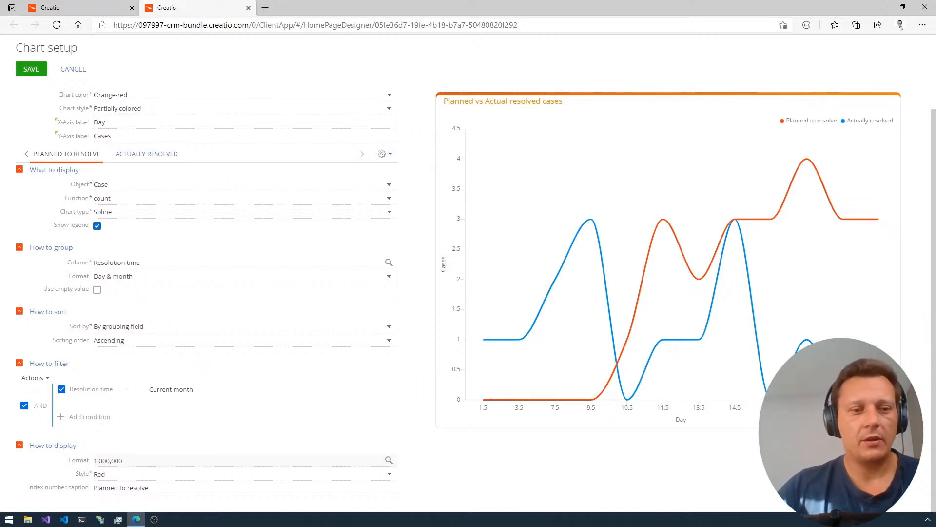
{"action": "left_click", "coordinate": [74, 70]}
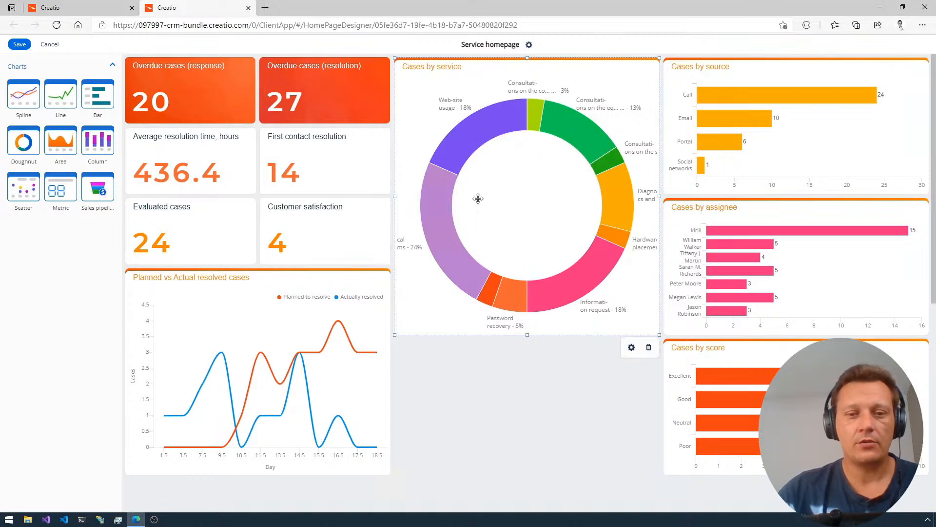
Return to the live Service homepage, inspect its chart data points, and open the page in a fresh designer.
{"action": "left_click", "coordinate": [100, 11]}
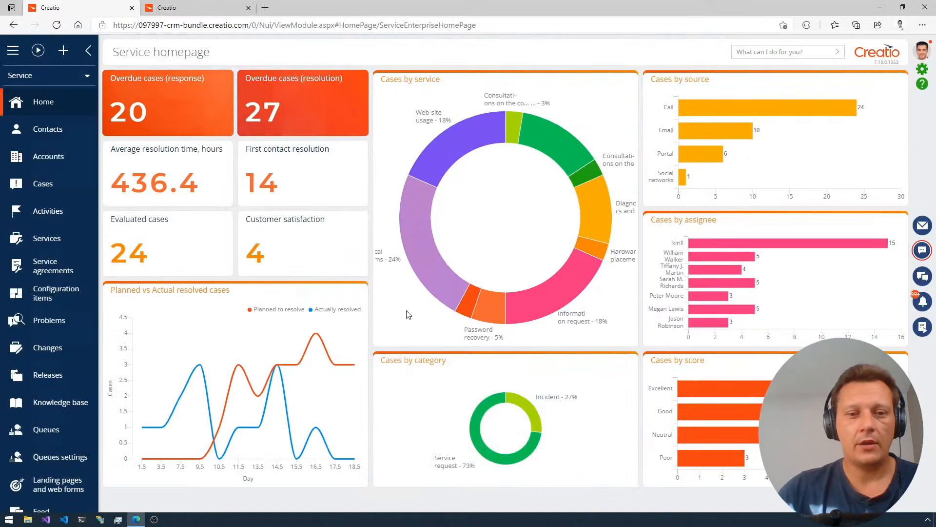
{"action": "mouse_move", "coordinate": [431, 264]}
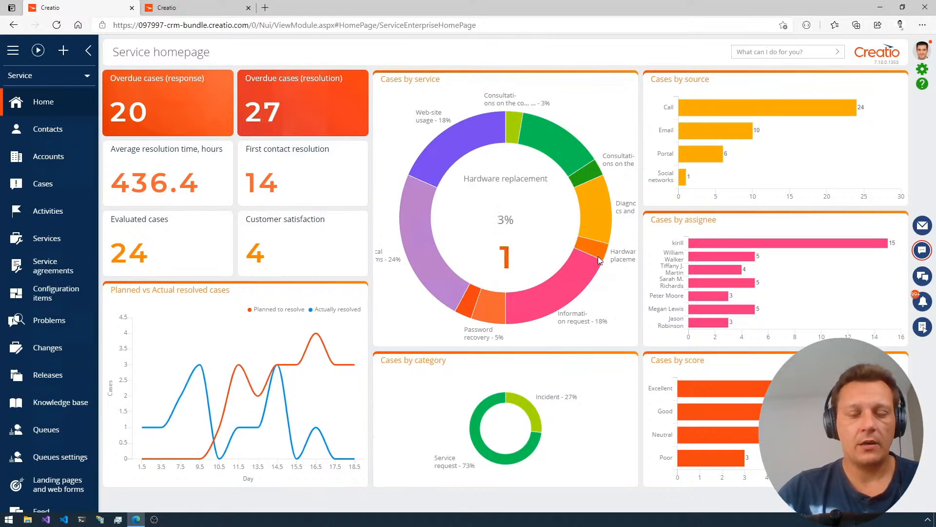
{"action": "mouse_move", "coordinate": [735, 242]}
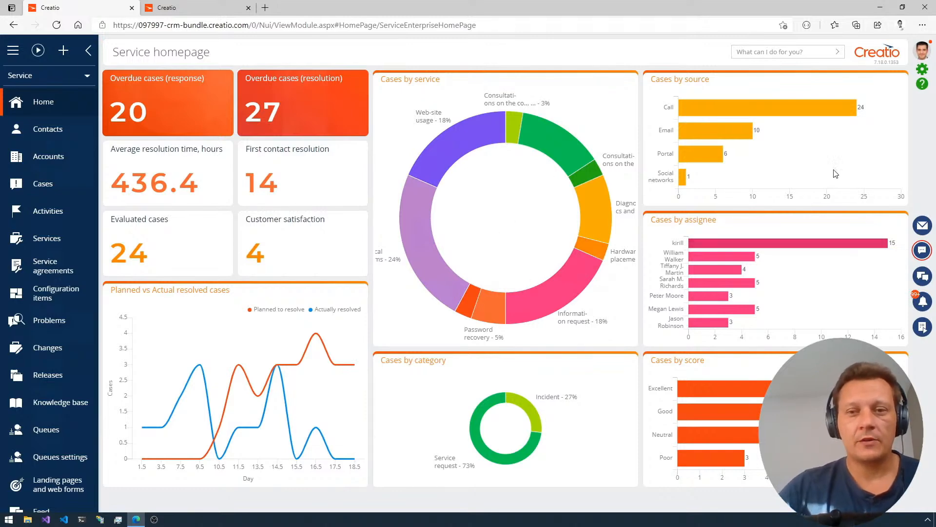
{"action": "left_click", "coordinate": [922, 70]}
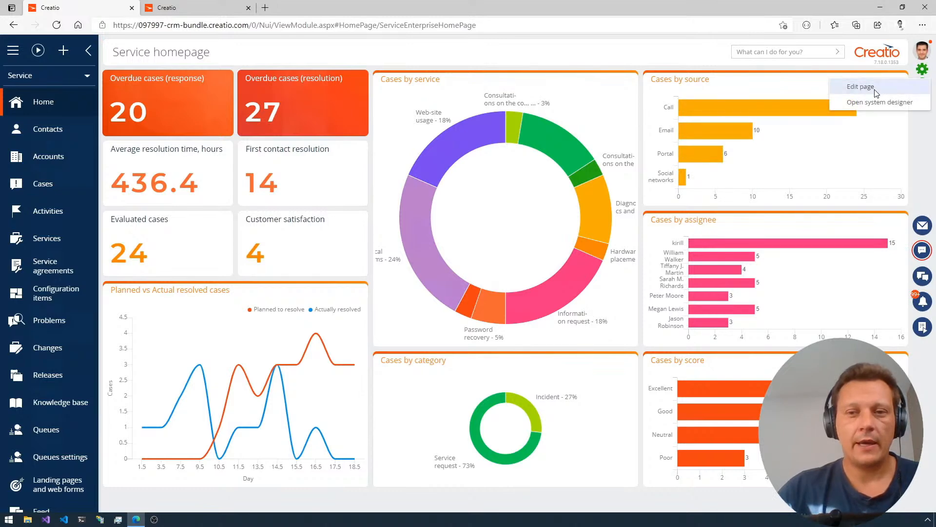
{"action": "left_click", "coordinate": [860, 86]}
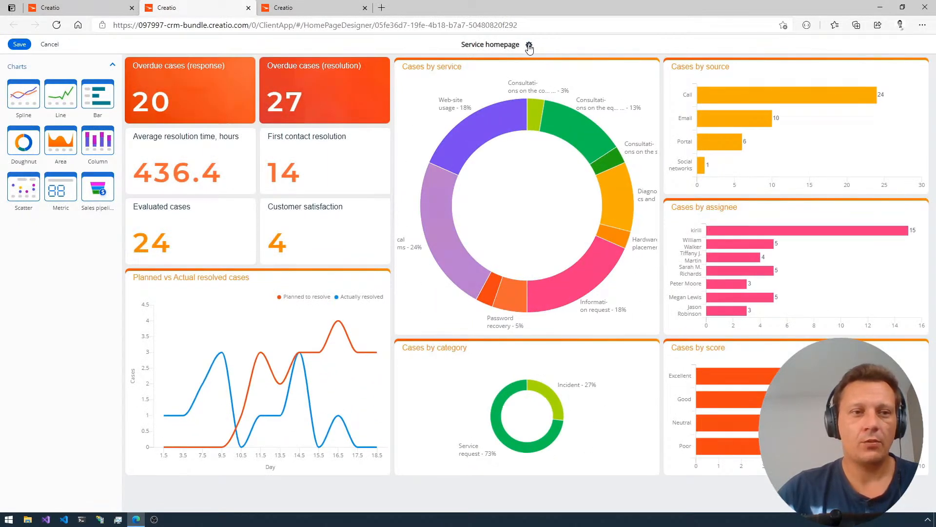
Examine the Service homepage's title and code in its page settings, cancel, and close that designer.
{"action": "left_click", "coordinate": [529, 46]}
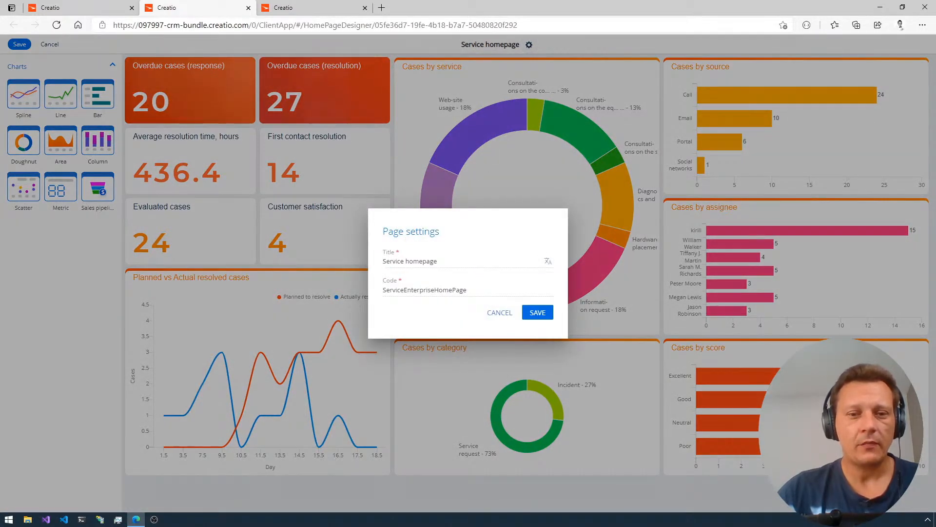
{"action": "key", "text": "shift+Left"}
{"action": "key", "text": "shift+Left"}
{"action": "key", "text": "shift+Left"}
{"action": "key", "text": "shift+Left"}
{"action": "key", "text": "shift+Left"}
{"action": "key", "text": "shift+Left"}
{"action": "key", "text": "shift+Left"}
{"action": "key", "text": "shift+Left"}
{"action": "key", "text": "shift+Left"}
{"action": "key", "text": "shift+Left"}
{"action": "key", "text": "shift+Left"}
{"action": "key", "text": "shift+Left"}
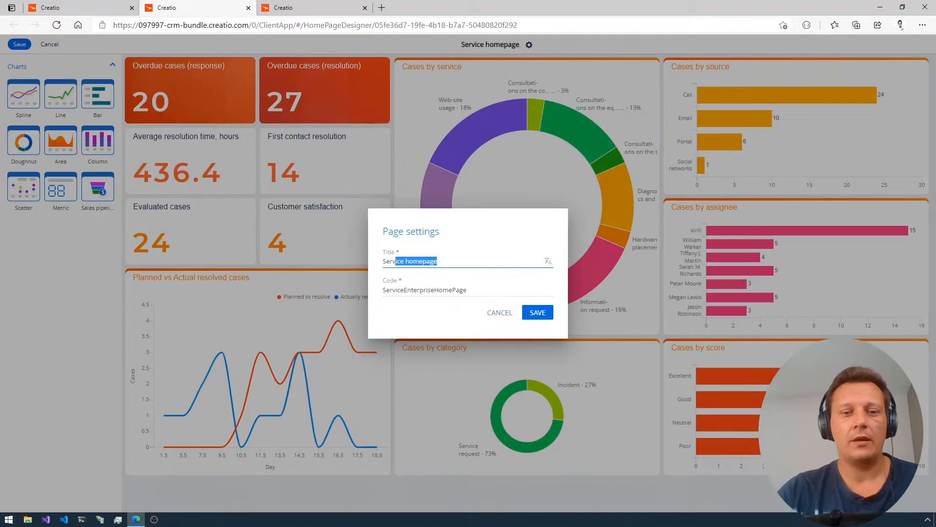
{"action": "left_click", "coordinate": [498, 312]}
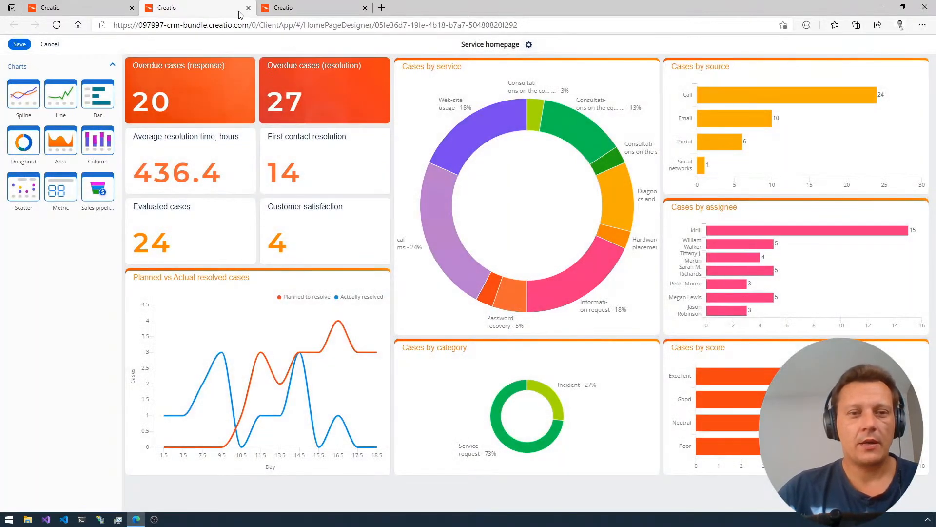
{"action": "left_click", "coordinate": [248, 8]}
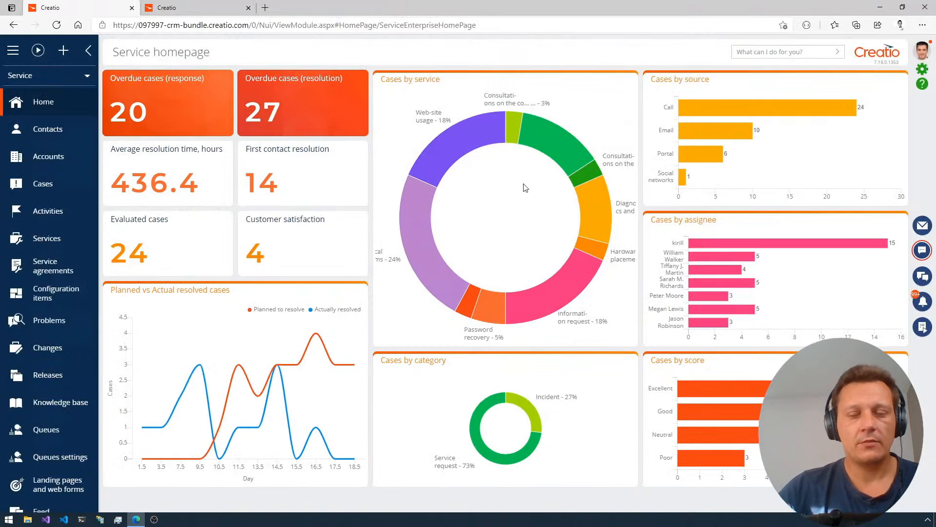
Open the Workplace setup section from the system designer.
{"action": "mouse_move", "coordinate": [717, 157]}
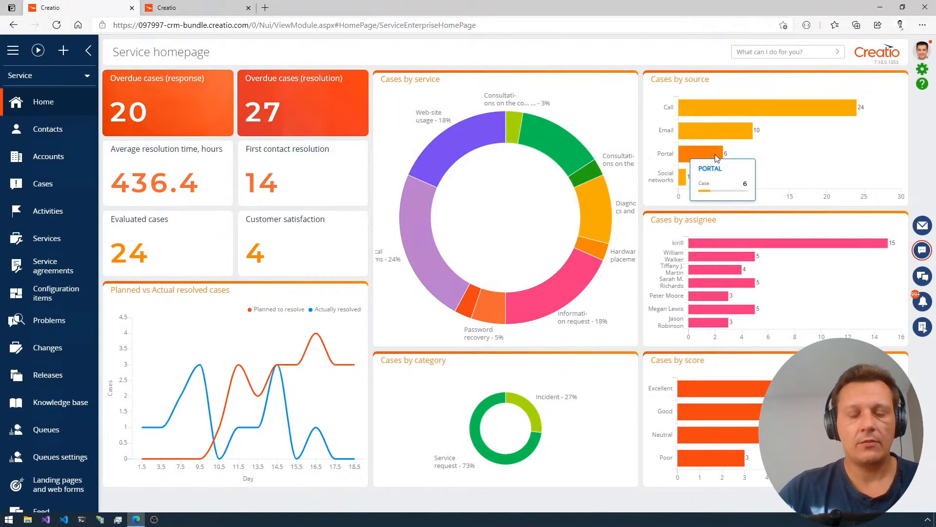
{"action": "left_click", "coordinate": [922, 69]}
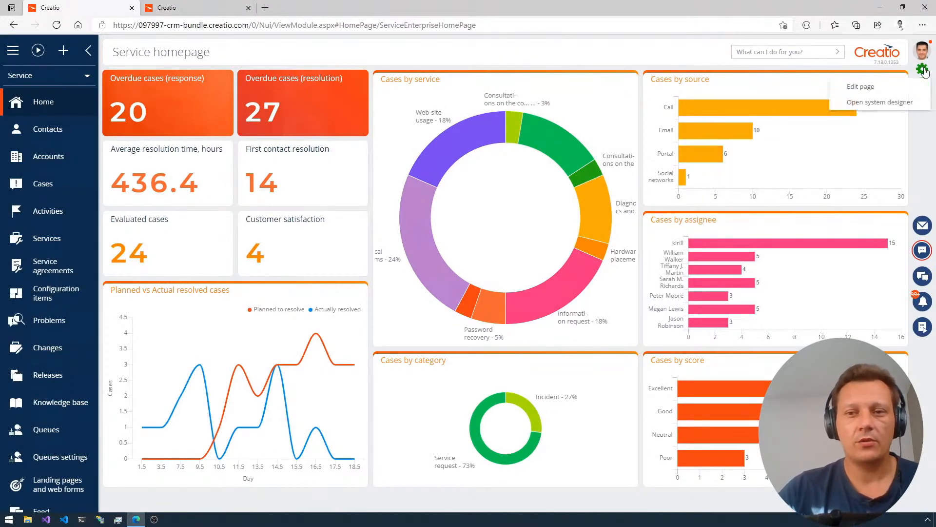
{"action": "left_click", "coordinate": [879, 102]}
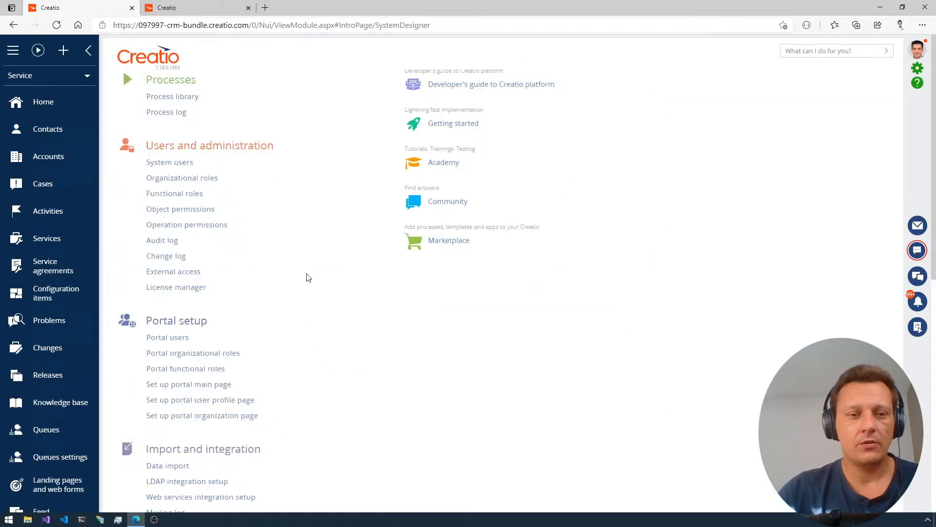
{"action": "scroll", "coordinate": [306, 273], "scroll_direction": "down", "scroll_amount": 10}
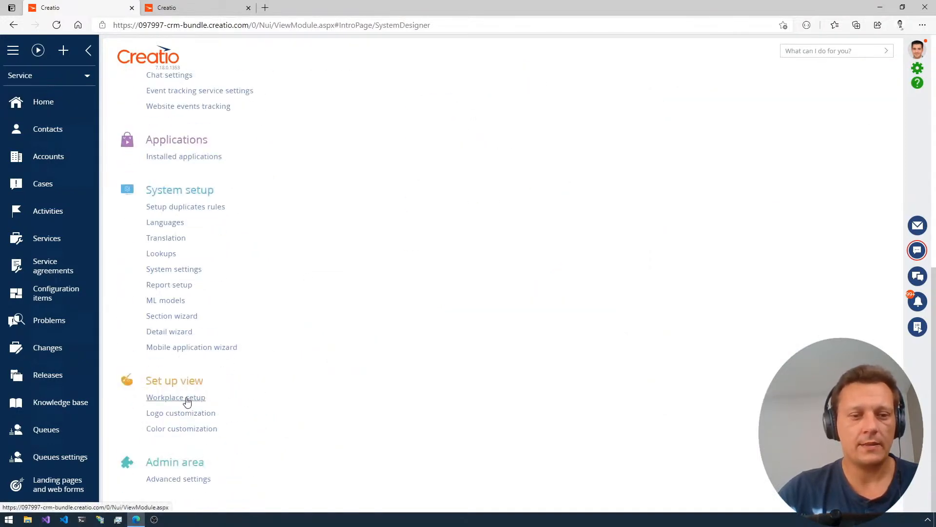
{"action": "left_click", "coordinate": [182, 398]}
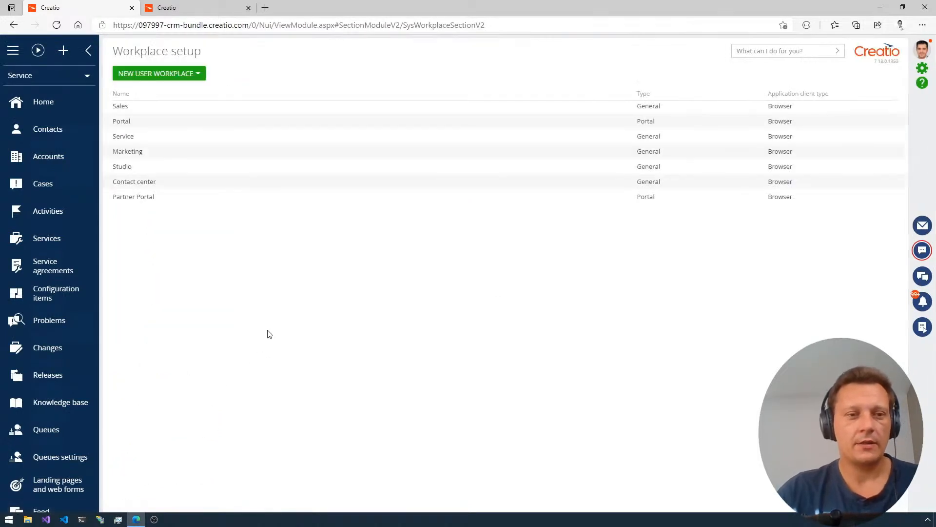
Start a new user workplace named Test and open the designer for its new home page.
{"action": "left_click", "coordinate": [159, 75]}
{"action": "left_click", "coordinate": [145, 92]}
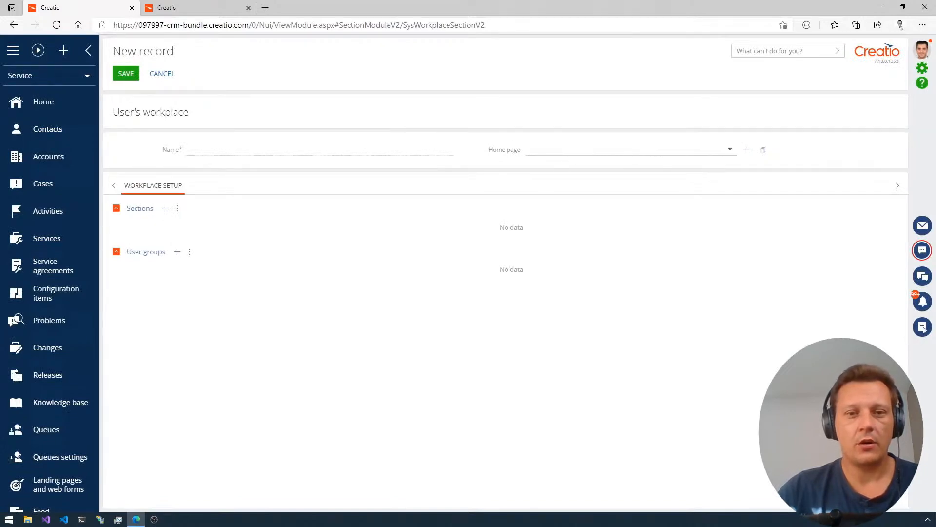
{"action": "left_click", "coordinate": [746, 151]}
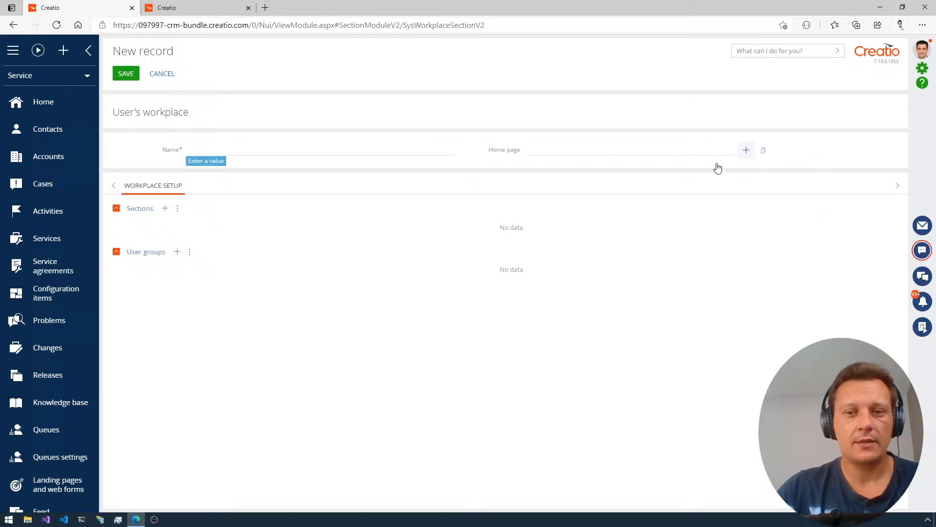
{"action": "left_click", "coordinate": [403, 151]}
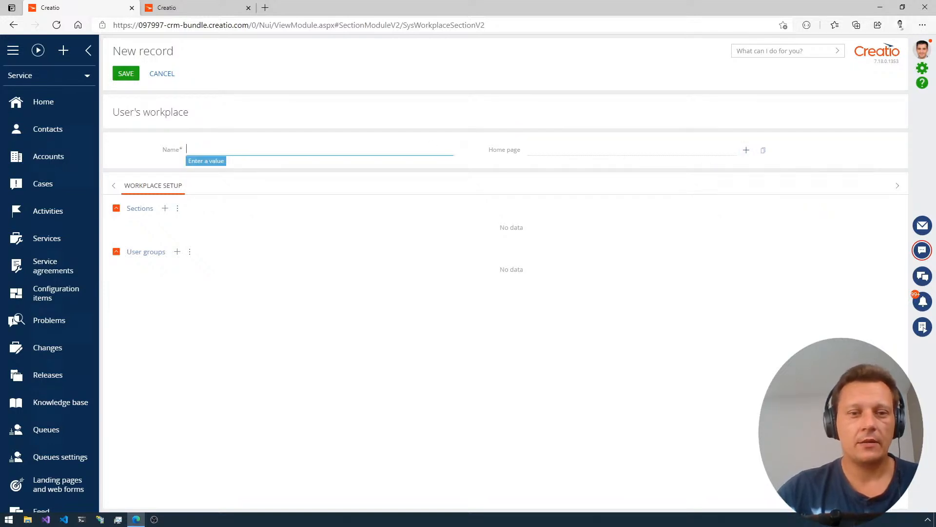
{"action": "type", "text": "Test"}
{"action": "key", "text": "Tab"}
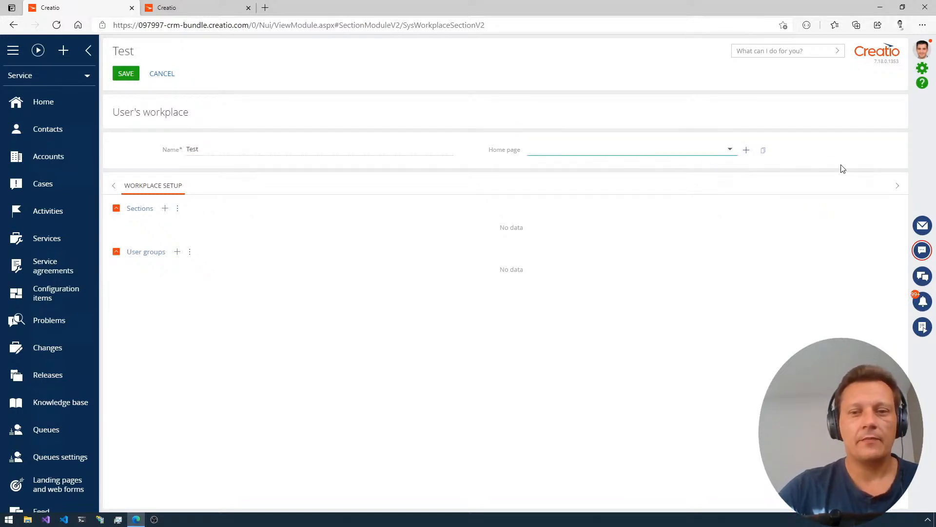
{"action": "left_click", "coordinate": [746, 150]}
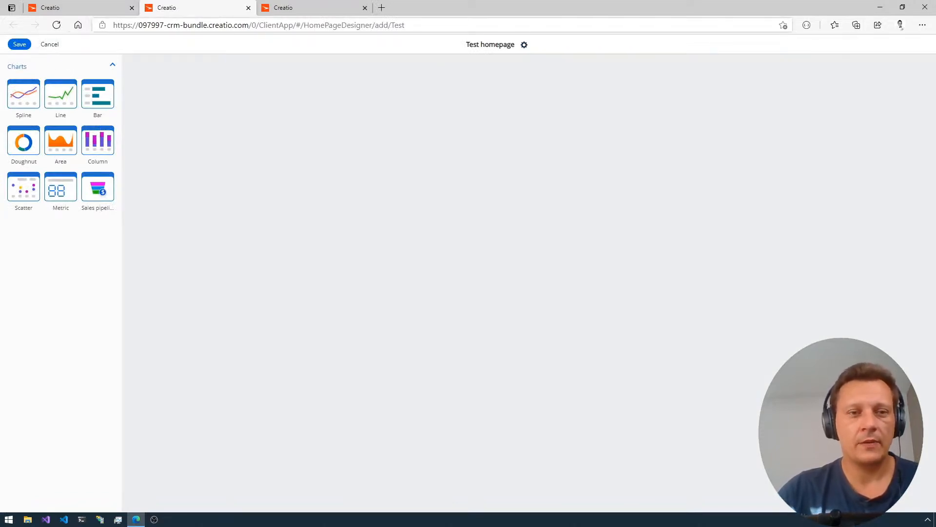
Close the Test homepage designer, leave the workplace record without keeping unsaved changes, and view the Marketing and Service home pages.
{"action": "left_click", "coordinate": [248, 8]}
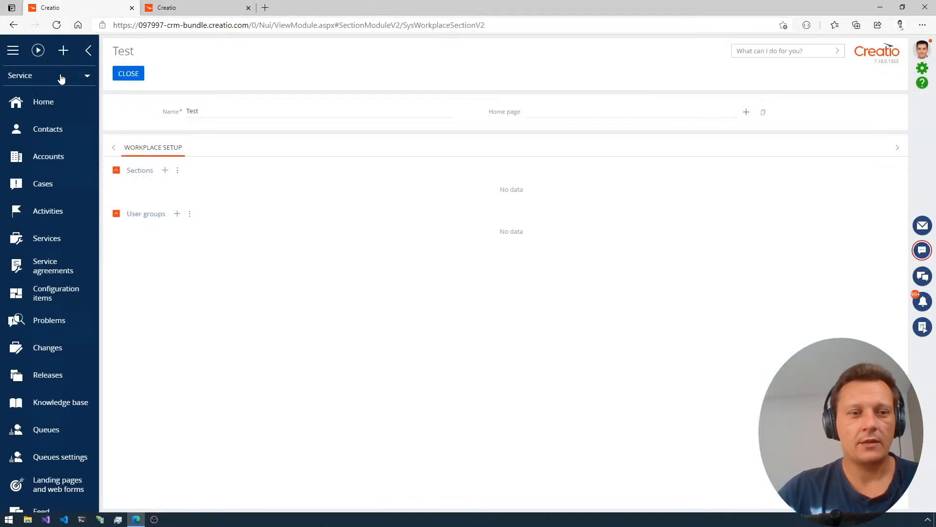
{"action": "left_click", "coordinate": [61, 79]}
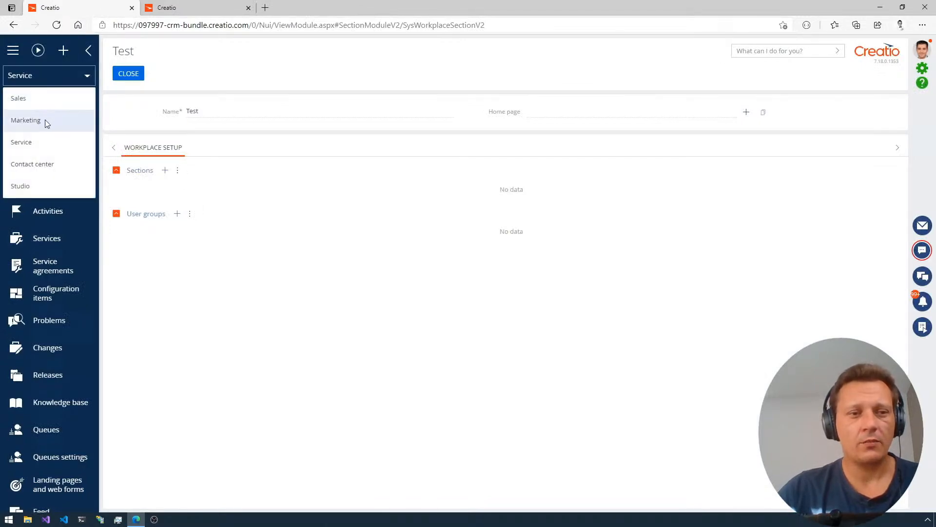
{"action": "left_click", "coordinate": [47, 123]}
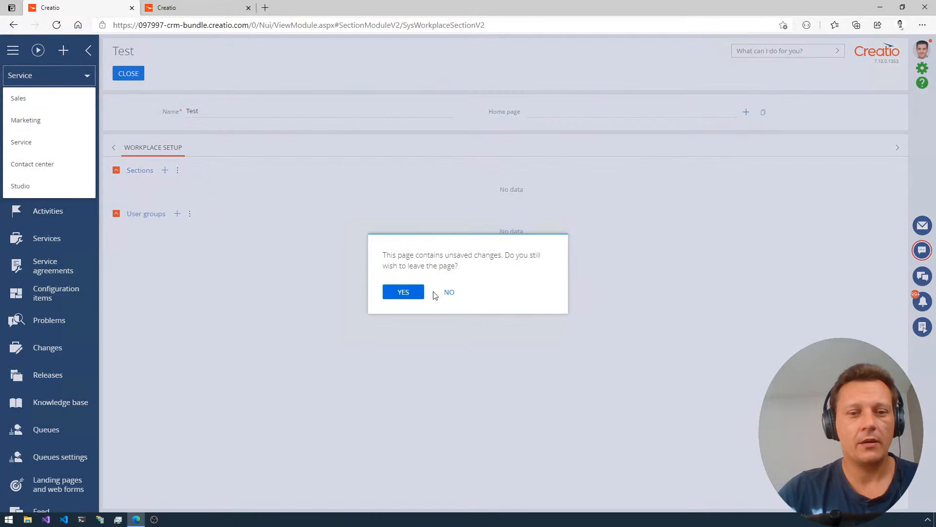
{"action": "left_click", "coordinate": [412, 292]}
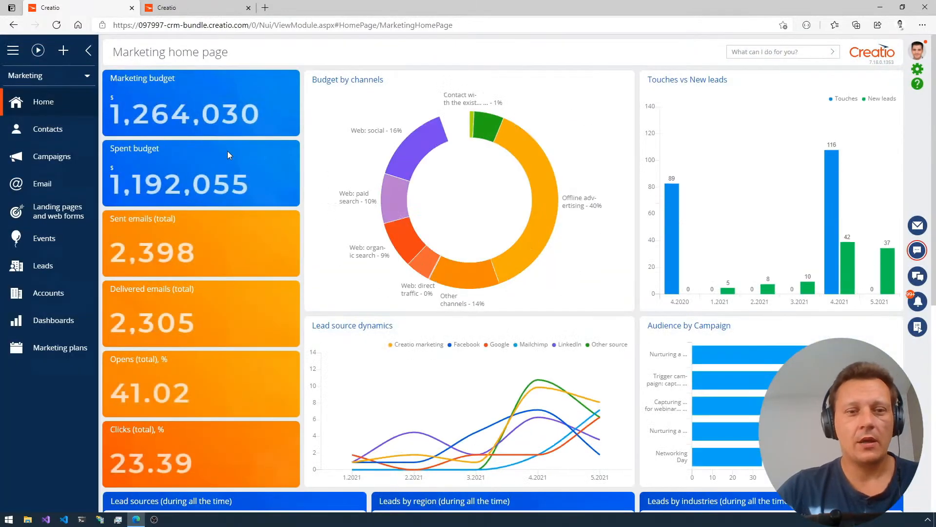
{"action": "left_click", "coordinate": [61, 77]}
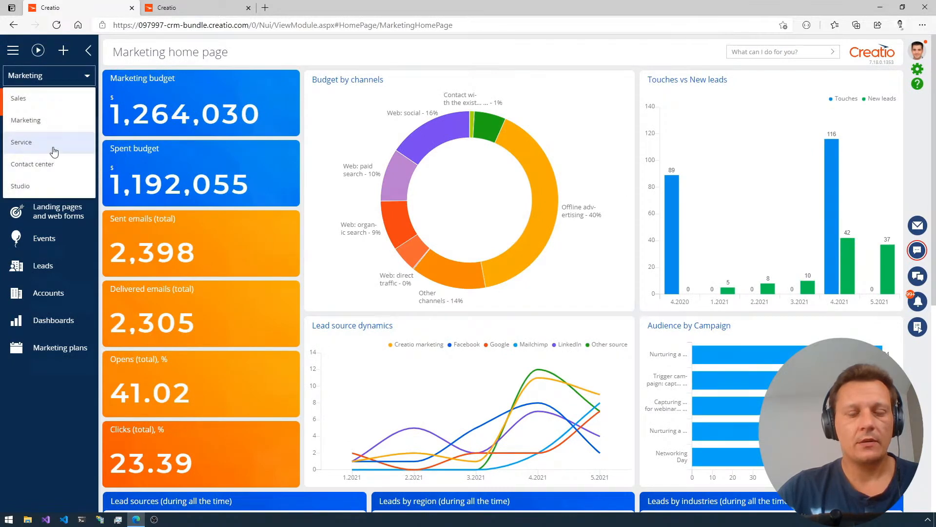
{"action": "left_click", "coordinate": [51, 142]}
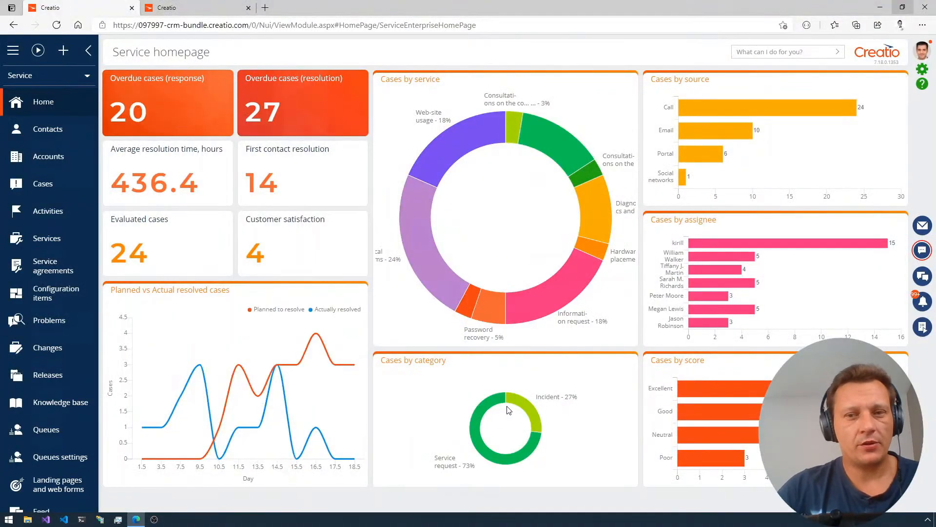
Open the system designer and search its page for "web".
{"action": "left_click", "coordinate": [922, 70]}
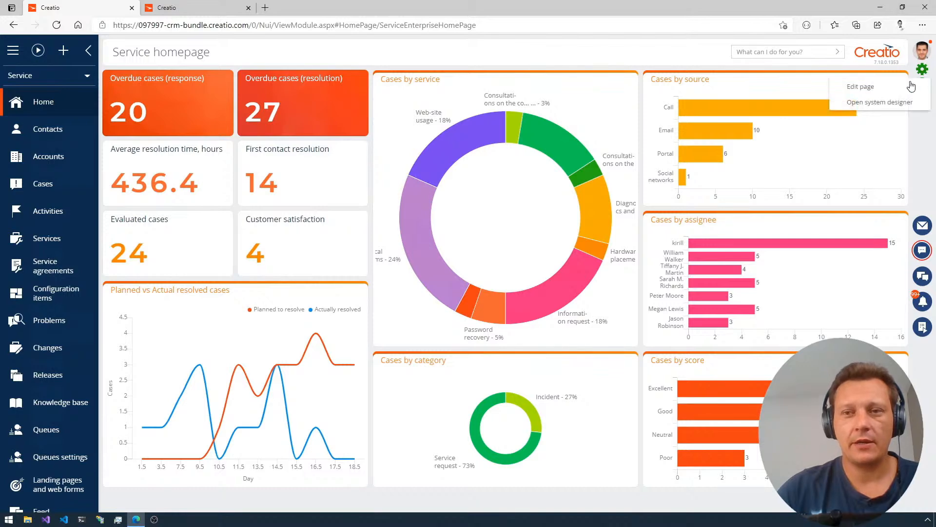
{"action": "left_click", "coordinate": [891, 105]}
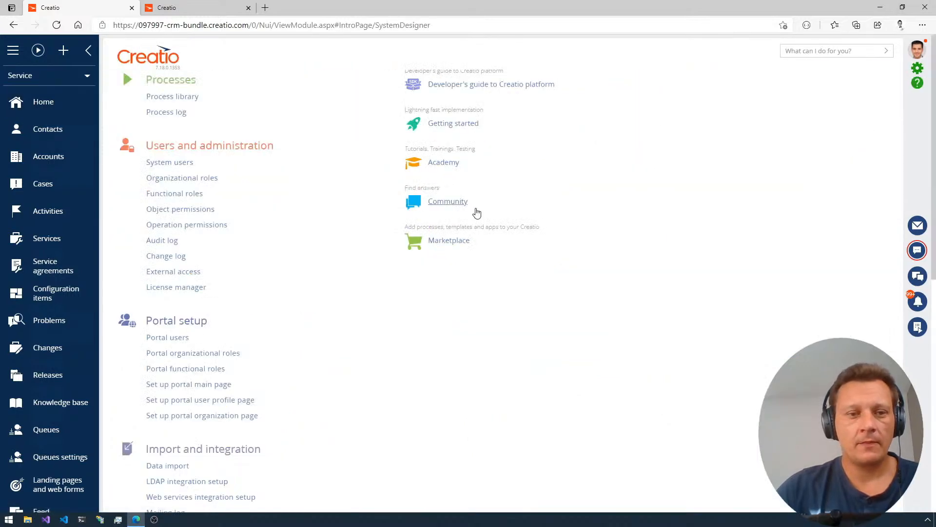
{"action": "scroll", "coordinate": [278, 307], "scroll_direction": "down", "scroll_amount": 4}
{"action": "scroll", "coordinate": [280, 307], "scroll_direction": "down", "scroll_amount": 2}
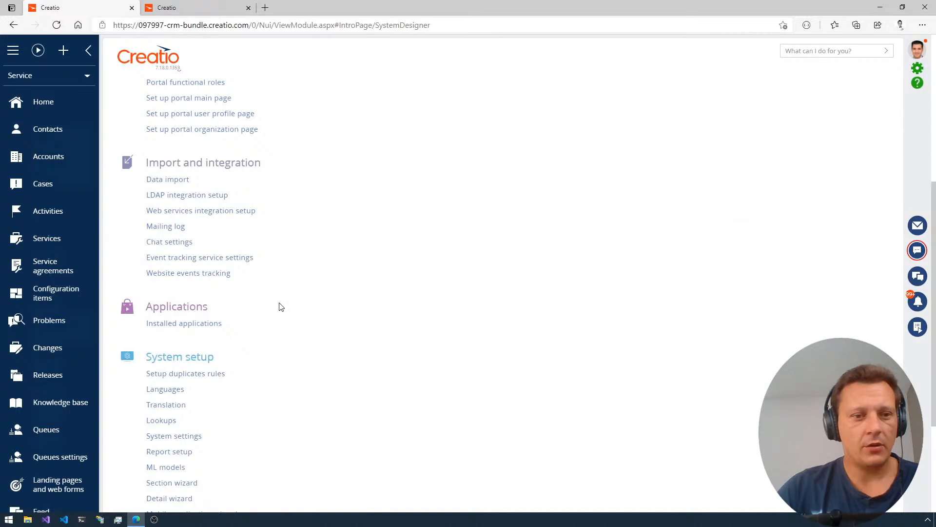
{"action": "key", "text": "ctrl+f"}
{"action": "type", "text": "web"}
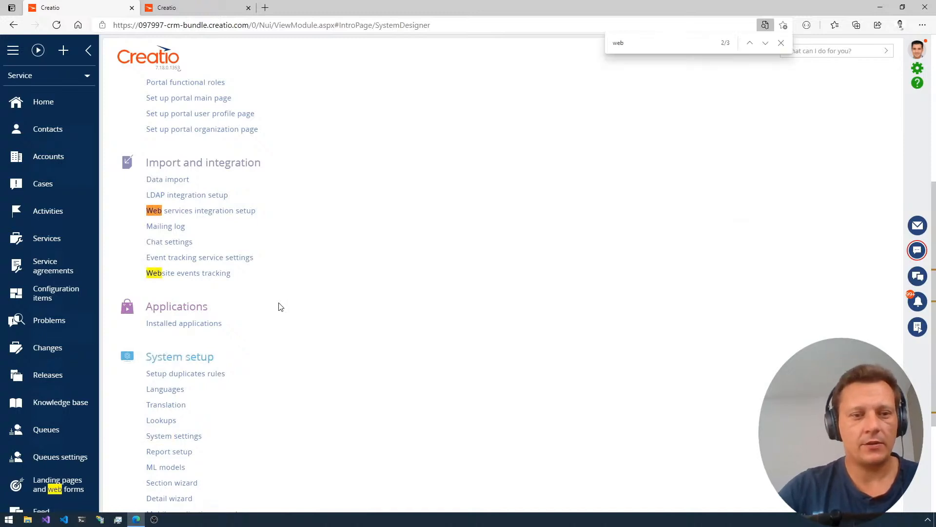
Switch to the Studio workplace and open its Web services section.
{"action": "left_click", "coordinate": [72, 76]}
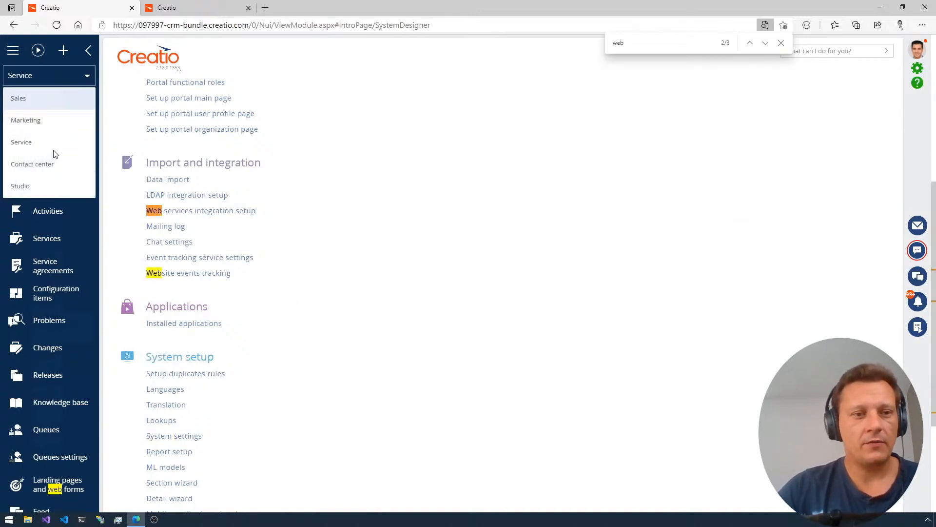
{"action": "left_click", "coordinate": [42, 189]}
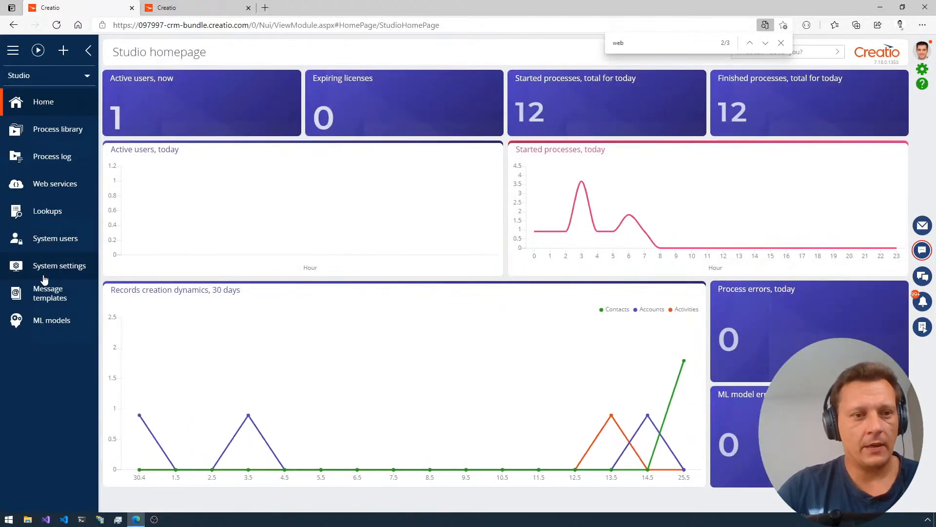
{"action": "left_click", "coordinate": [54, 185]}
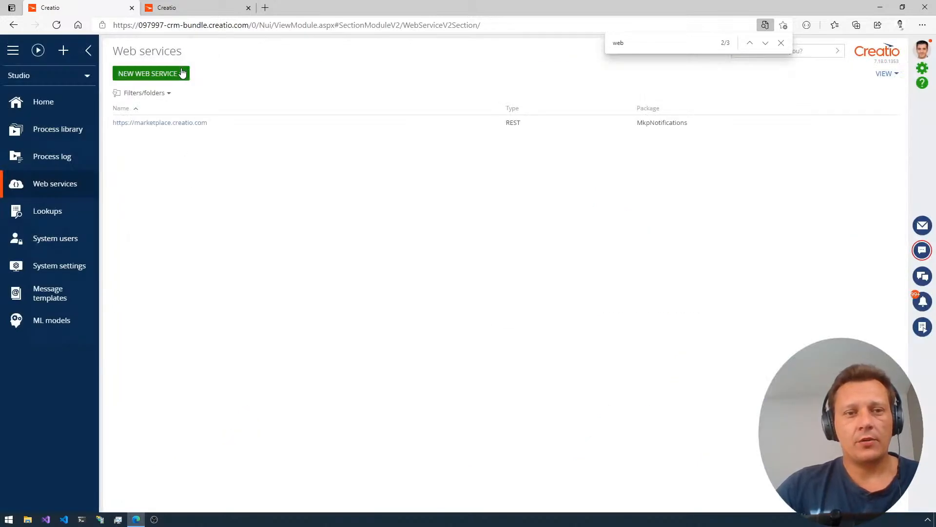
Create a new REST web service, entering "Bank of Canada" as the web service address.
{"action": "left_click", "coordinate": [180, 73]}
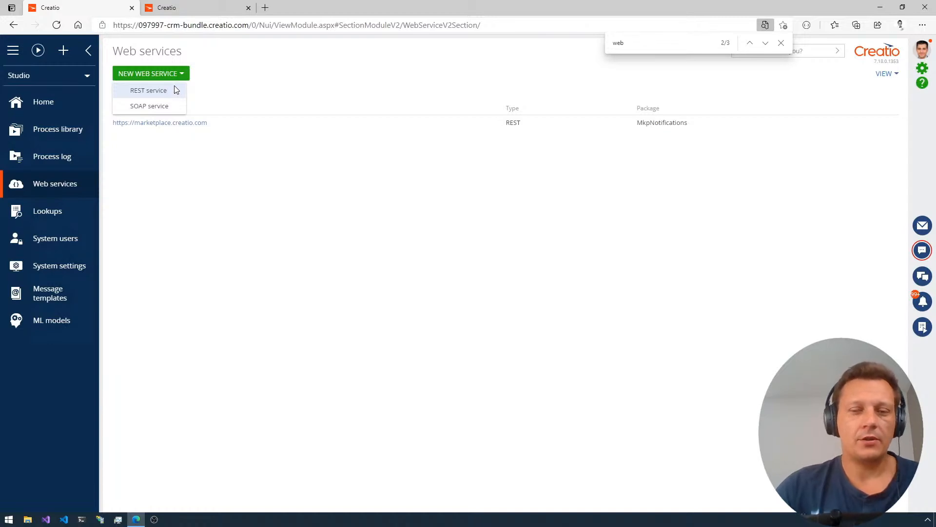
{"action": "left_click", "coordinate": [781, 43]}
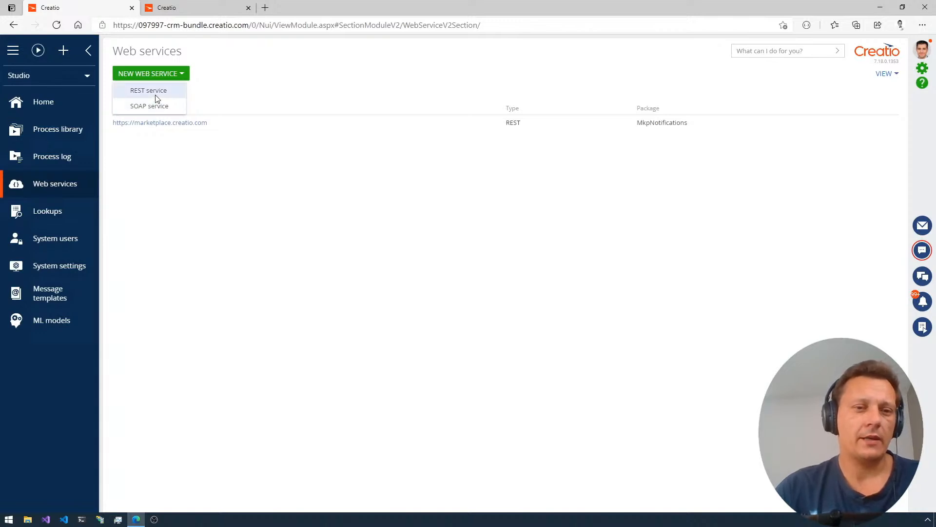
{"action": "left_click", "coordinate": [149, 91]}
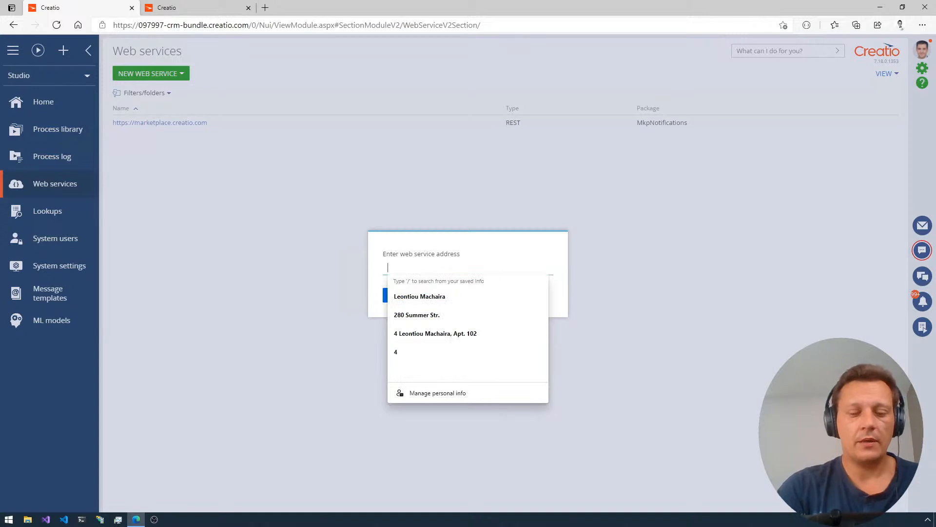
{"action": "left_click", "coordinate": [522, 255]}
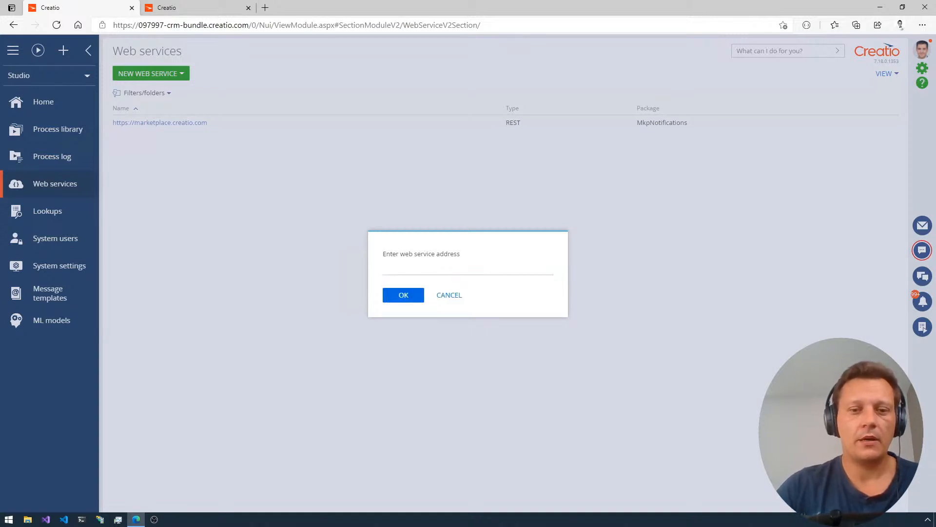
{"action": "left_click", "coordinate": [468, 267]}
{"action": "type", "text": "B"}
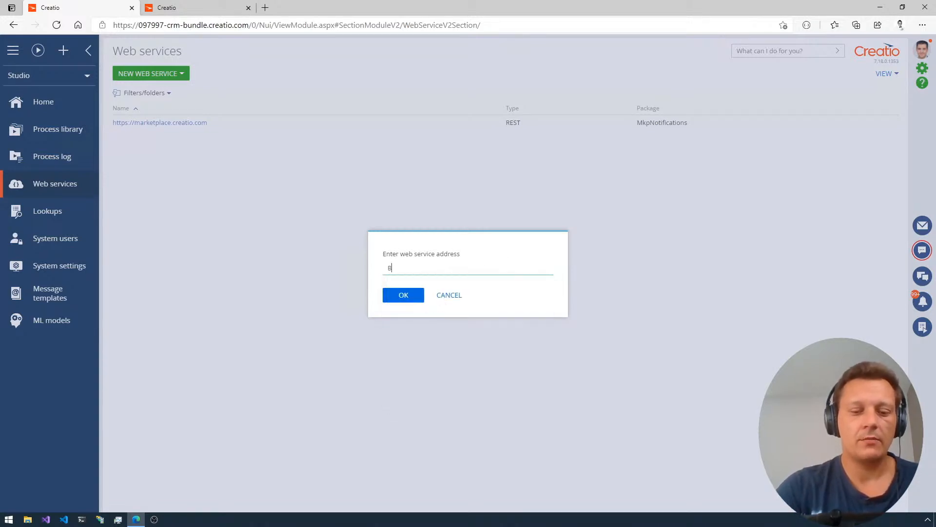
{"action": "type", "text": "ank of Canada"}
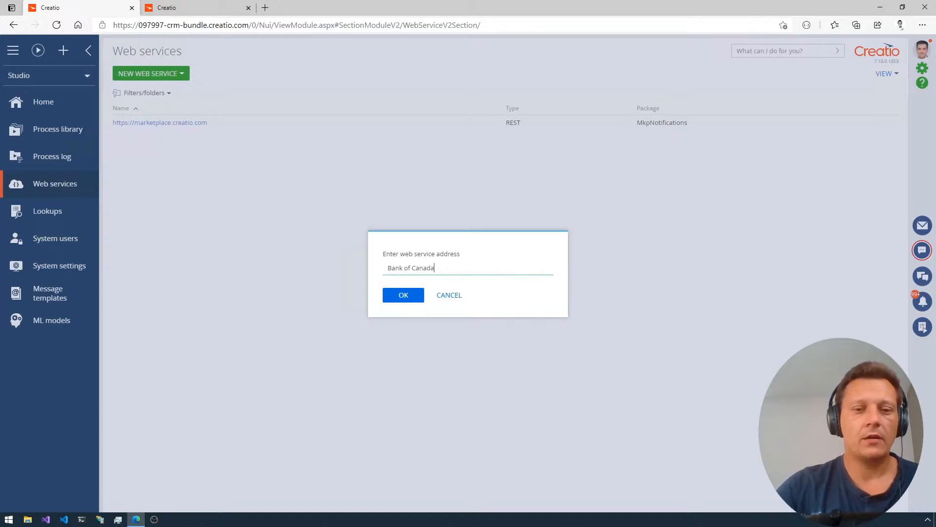
{"action": "left_click", "coordinate": [405, 295]}
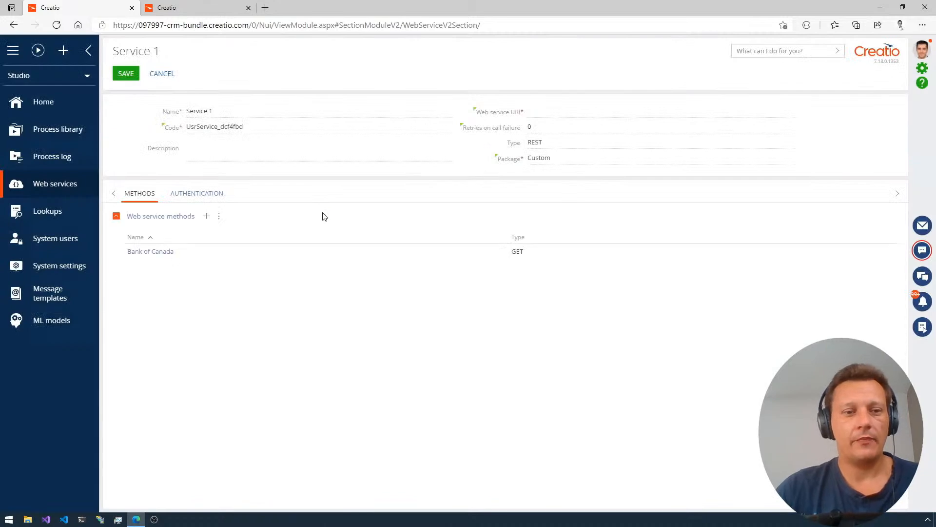
{"action": "left_click_drag", "start_coordinate": [215, 111], "coordinate": [185, 112]}
{"action": "type", "text": "Bank Of Canada"}
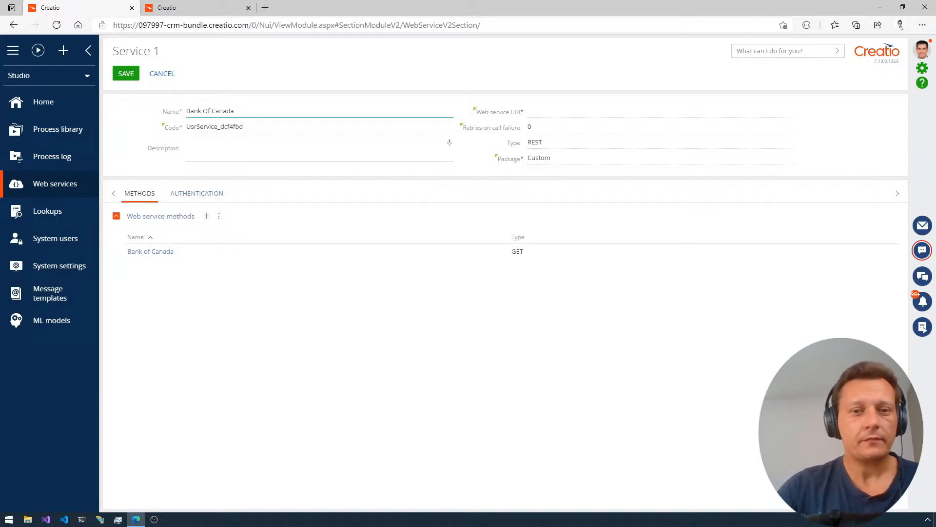
{"action": "left_click", "coordinate": [658, 111]}
{"action": "type", "text": "https://www.bankofcanada.ca/valet"}
{"action": "left_click_drag", "start_coordinate": [632, 112], "coordinate": [526, 111]}
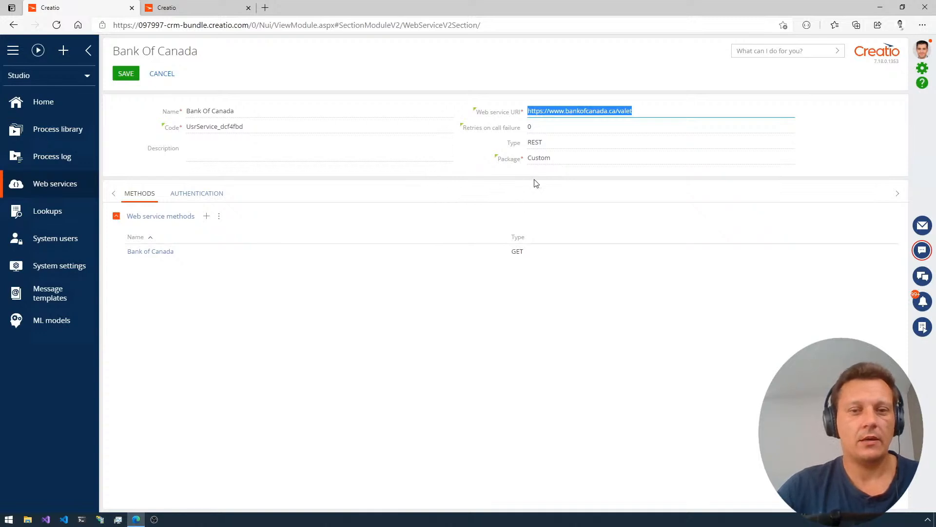
{"action": "left_click", "coordinate": [125, 73]}
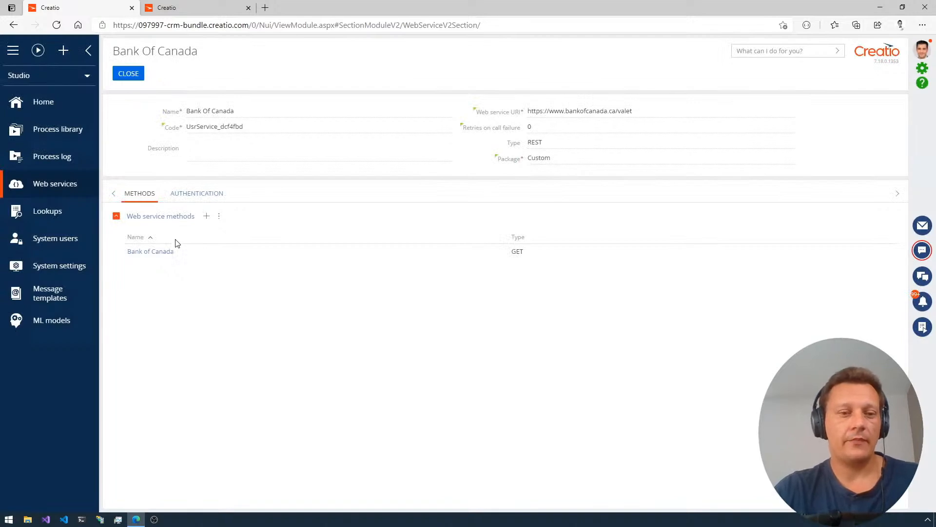
Open the web service's Bank of Canada method and rename it FXUSDCAD.
{"action": "left_click", "coordinate": [155, 251]}
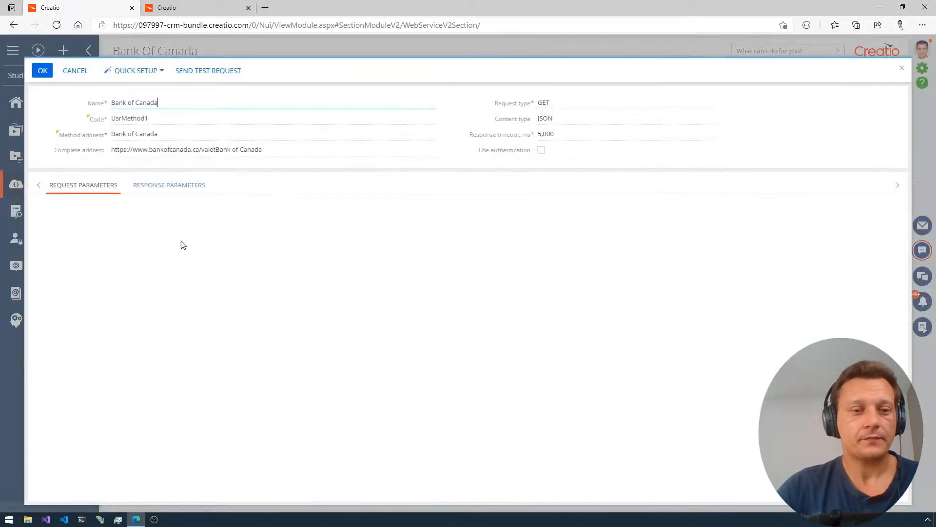
{"action": "left_click_drag", "start_coordinate": [157, 103], "coordinate": [114, 103]}
{"action": "key", "text": "BackSpace"}
{"action": "key", "text": "BackSpace"}
{"action": "type", "text": "FXUSDCAD"}
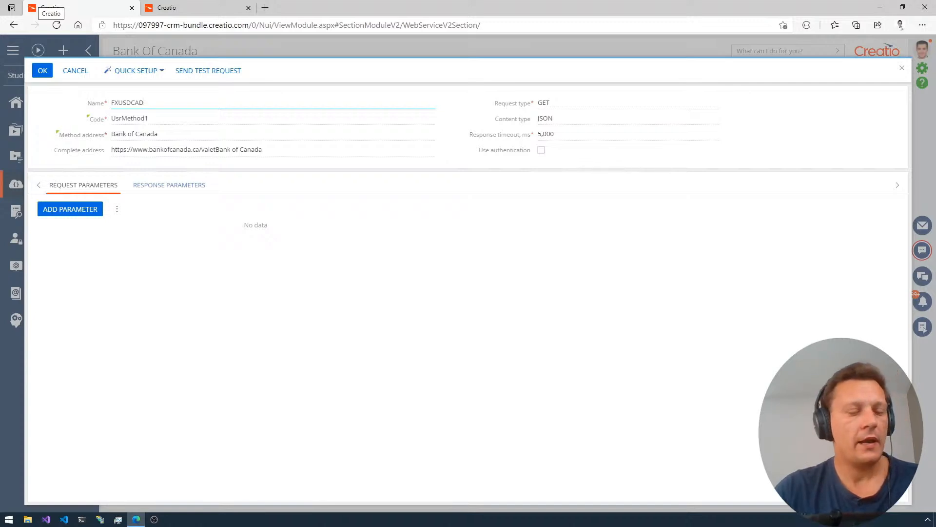
Set the method address to /observations/FXUSDCAD?start_date=2016-05-09&end_date=2016-05-12 and generate the Start_date and End_date query parameters from it.
{"action": "left_click", "coordinate": [177, 138]}
{"action": "key", "text": "ctrl+a"}
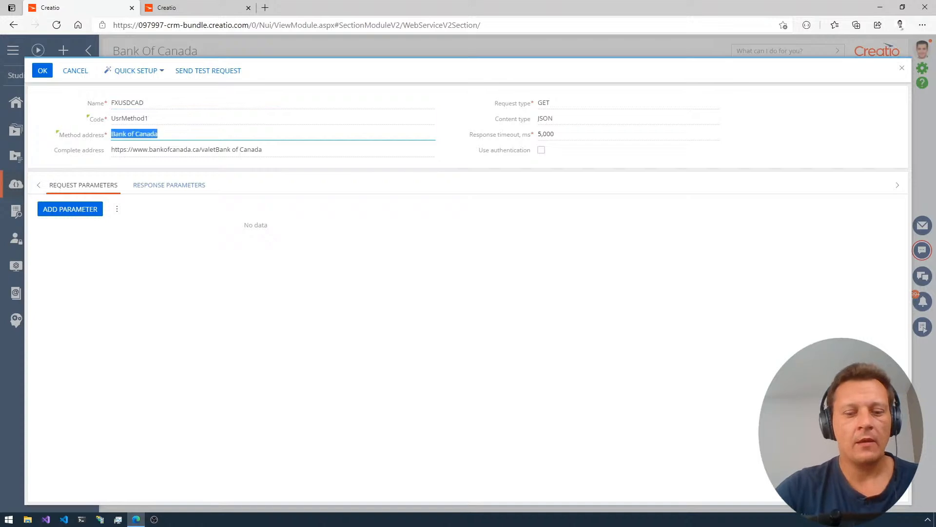
{"action": "type", "text": "/observations/FXUSDCAD?start_date=2016-05-09&end_date=2016-05-12"}
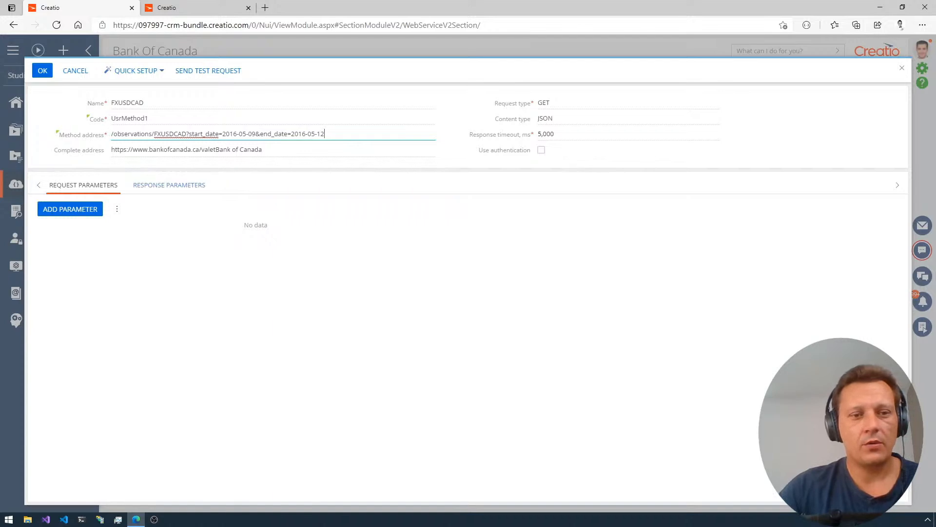
{"action": "key", "text": "Tab"}
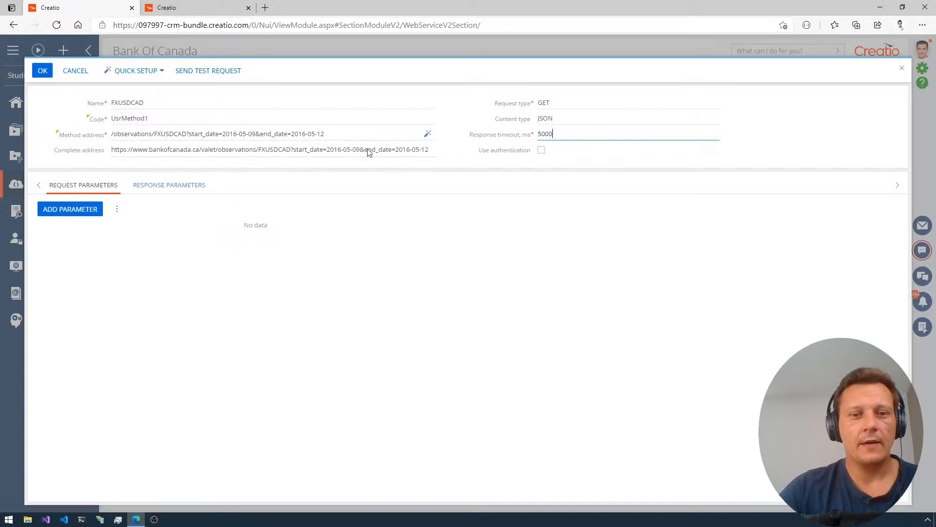
{"action": "left_click", "coordinate": [427, 138]}
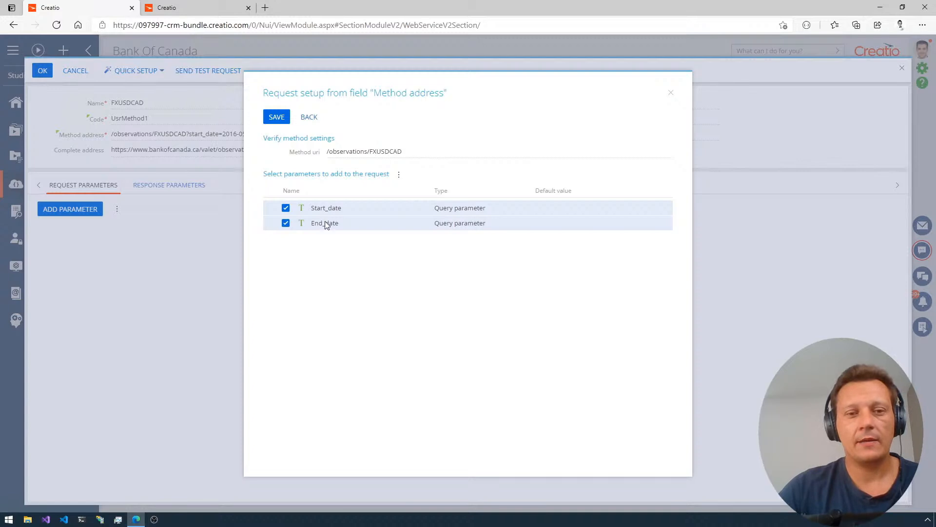
{"action": "left_click", "coordinate": [276, 117]}
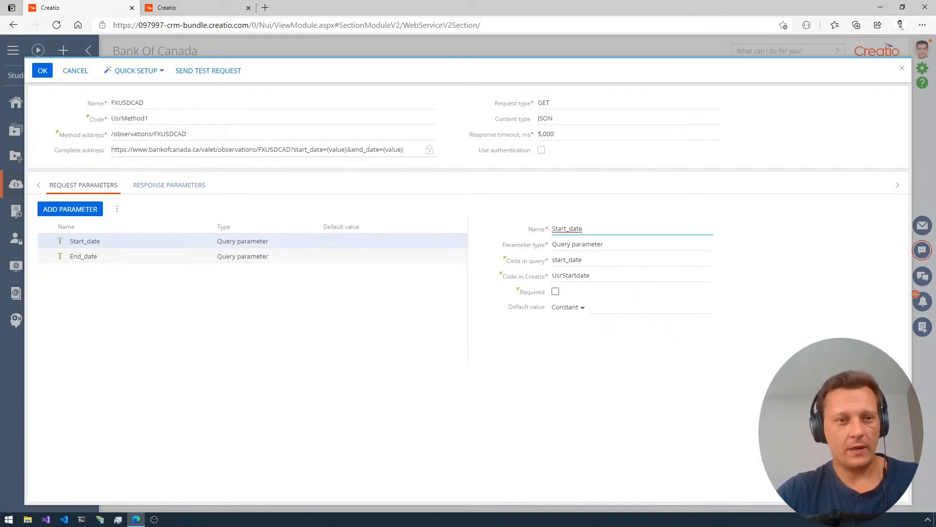
View the FXUSDCAD method's response parameters and the quick setup options for generating them, and return to its request parameters.
{"action": "left_click", "coordinate": [169, 188]}
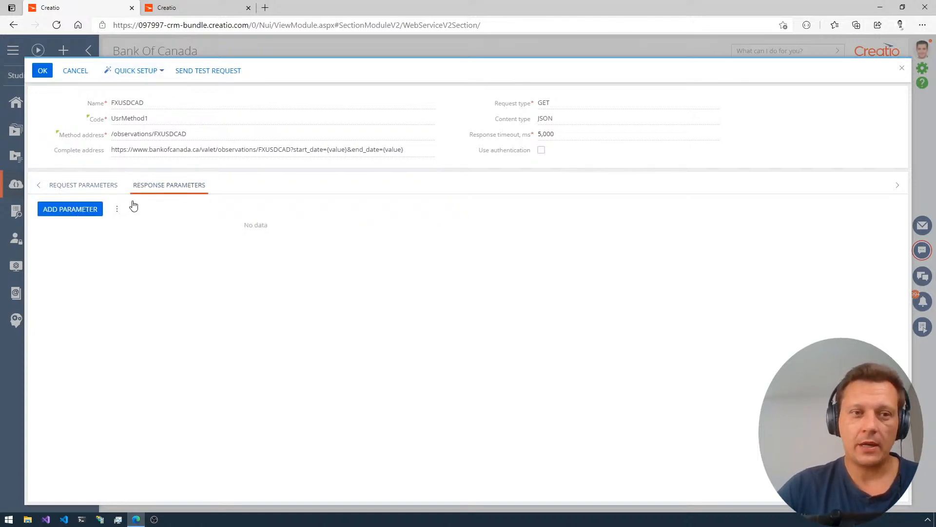
{"action": "left_click", "coordinate": [149, 74]}
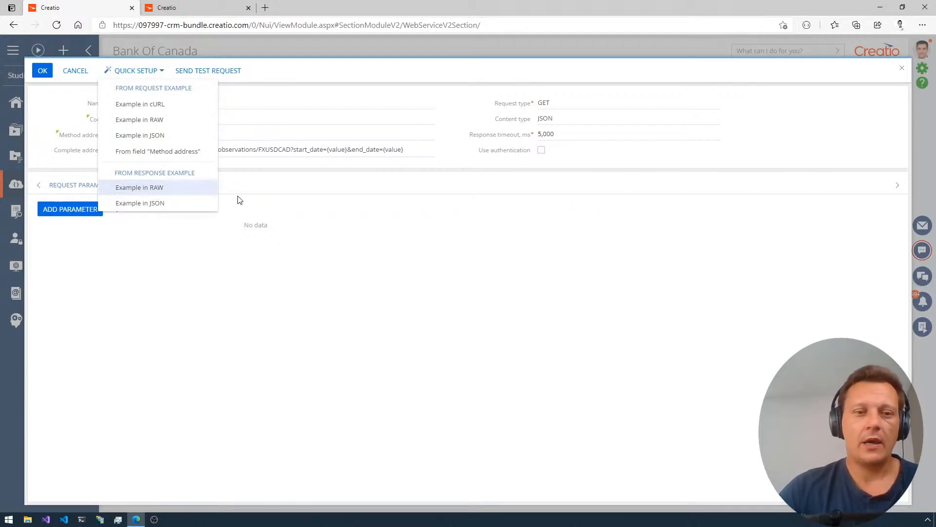
{"action": "left_click", "coordinate": [208, 253]}
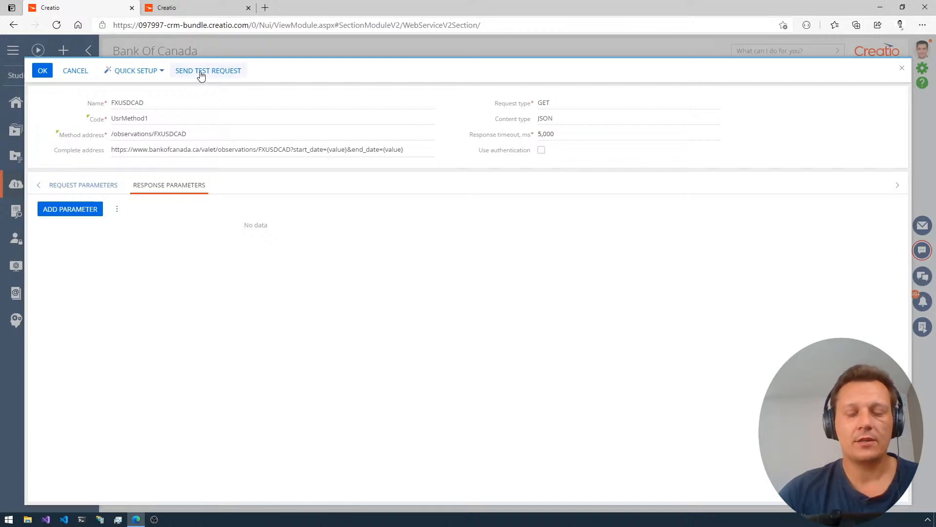
{"action": "left_click", "coordinate": [93, 187]}
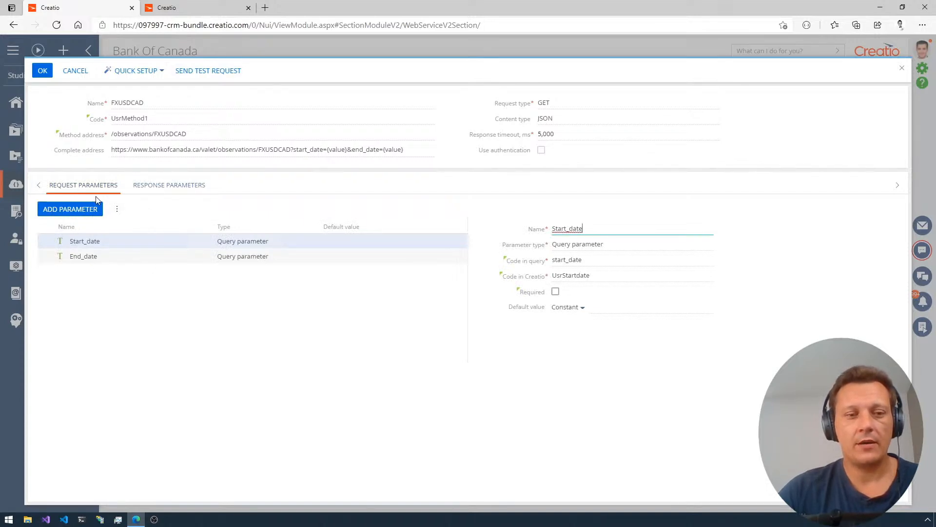
Save the web service and send a test request with both Start_date and End_date set to 2021-05-25.
{"action": "left_click", "coordinate": [205, 72]}
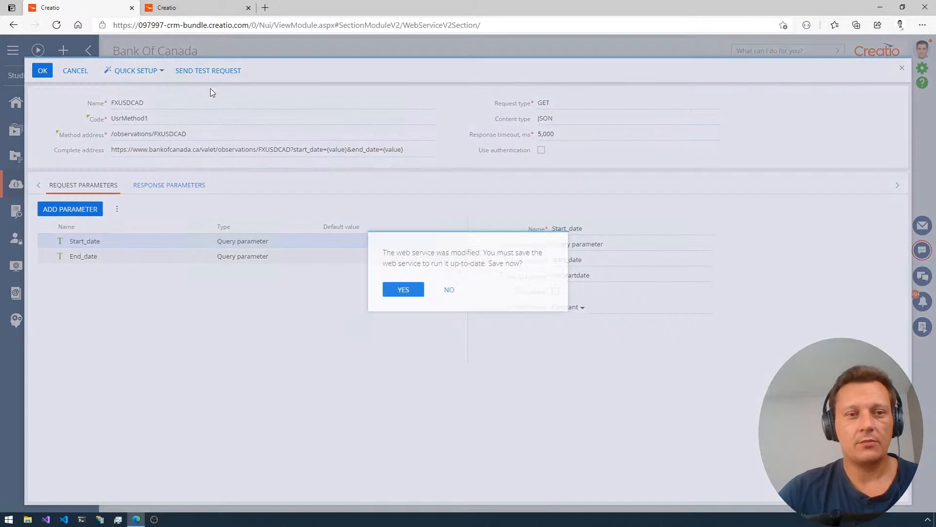
{"action": "left_click", "coordinate": [414, 291]}
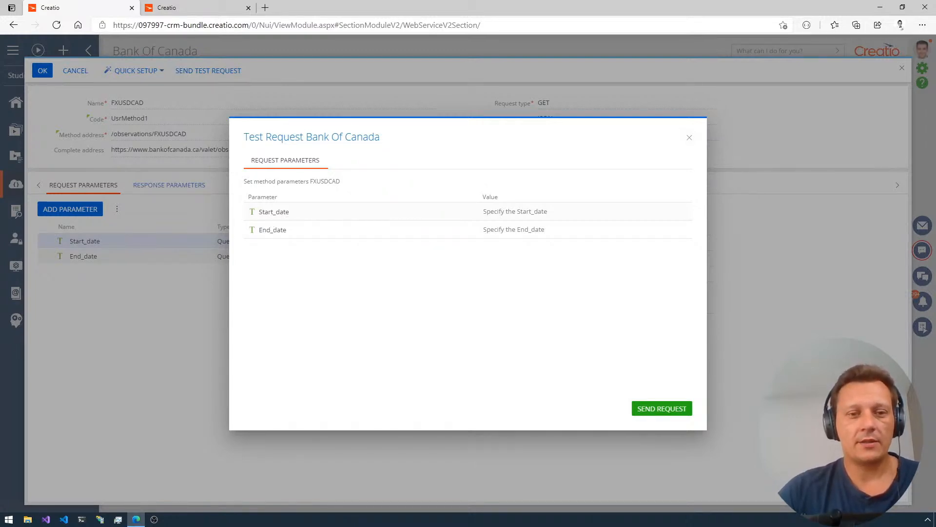
{"action": "left_click", "coordinate": [502, 211]}
{"action": "type", "text": "2020"}
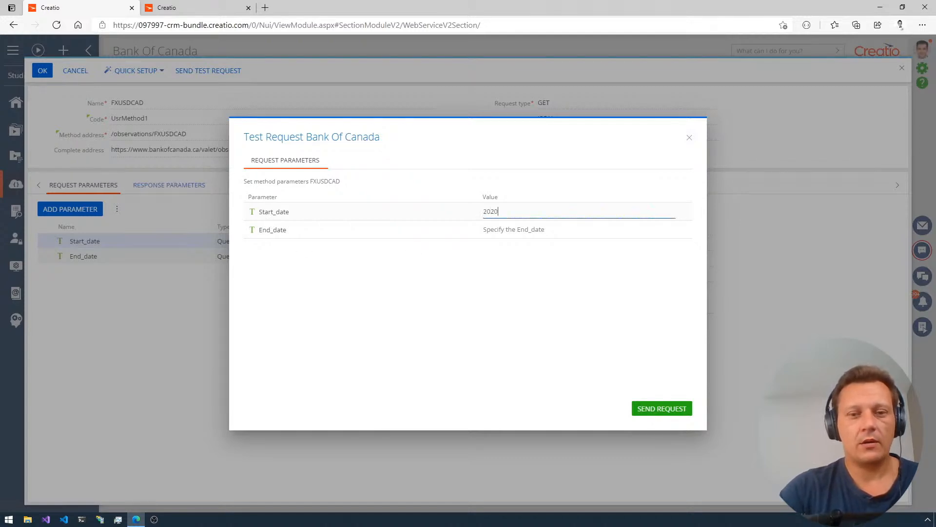
{"action": "type", "text": "-05-"}
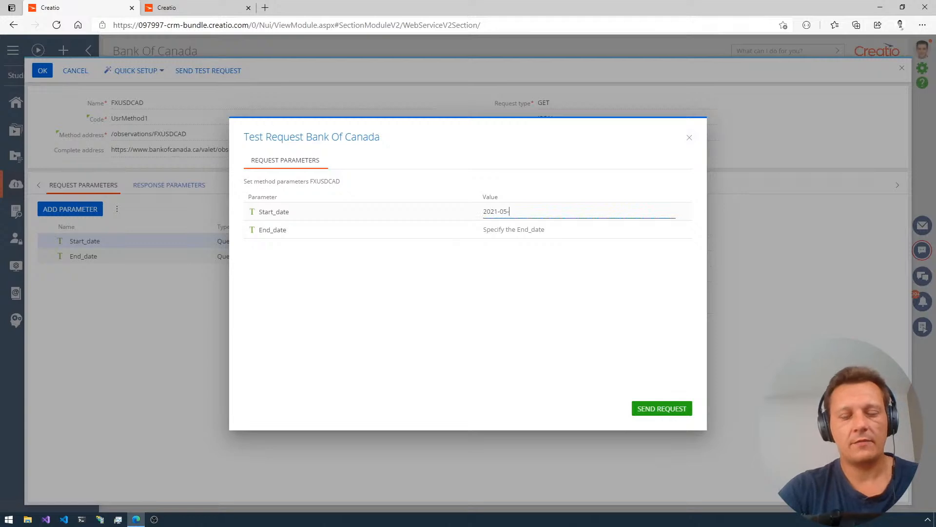
{"action": "left_click", "coordinate": [514, 229]}
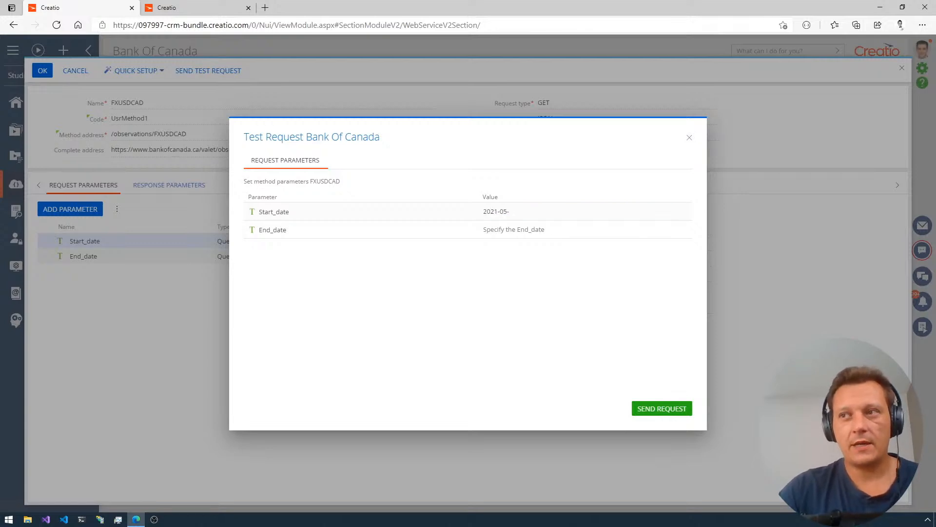
{"action": "type", "text": "25"}
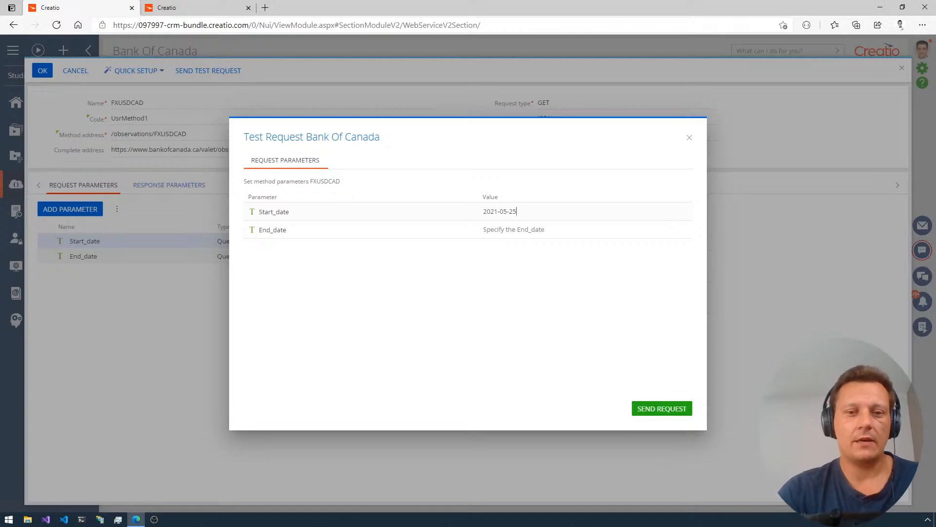
{"action": "key", "text": "ctrl+a"}
{"action": "key", "text": "ctrl+c"}
{"action": "key", "text": "Tab"}
{"action": "key", "text": "ctrl+v"}
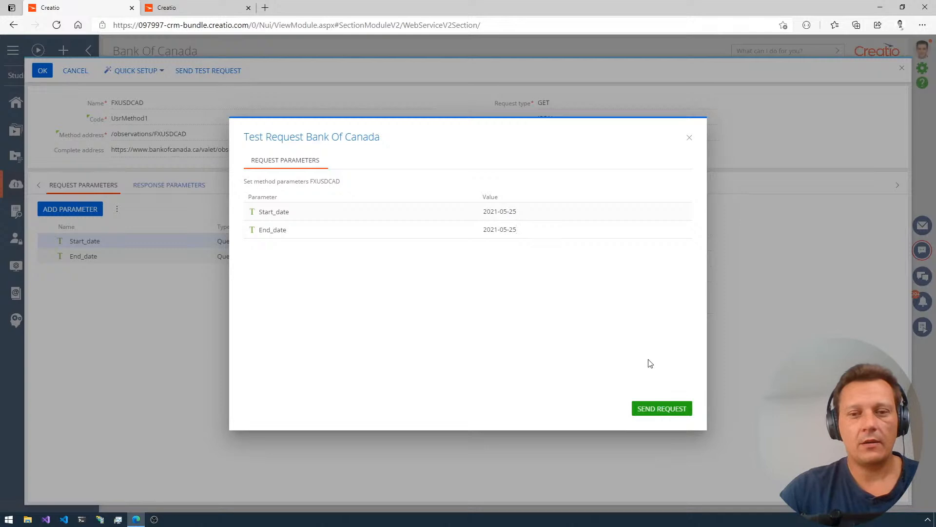
{"action": "left_click", "coordinate": [642, 407]}
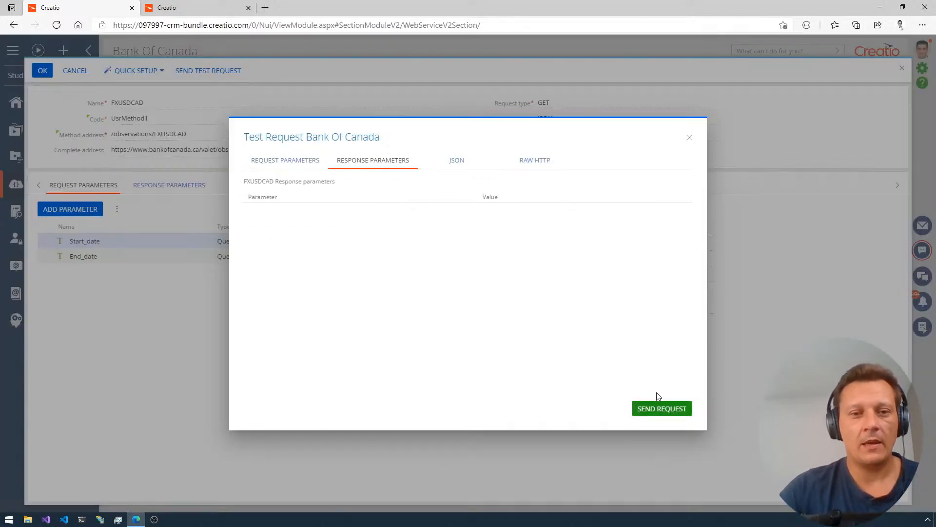
Resend the test request with Start_date and End_date set to 2021-05-24 and check the observations in the raw HTTP response.
{"action": "left_click", "coordinate": [283, 162]}
{"action": "left_click", "coordinate": [501, 211]}
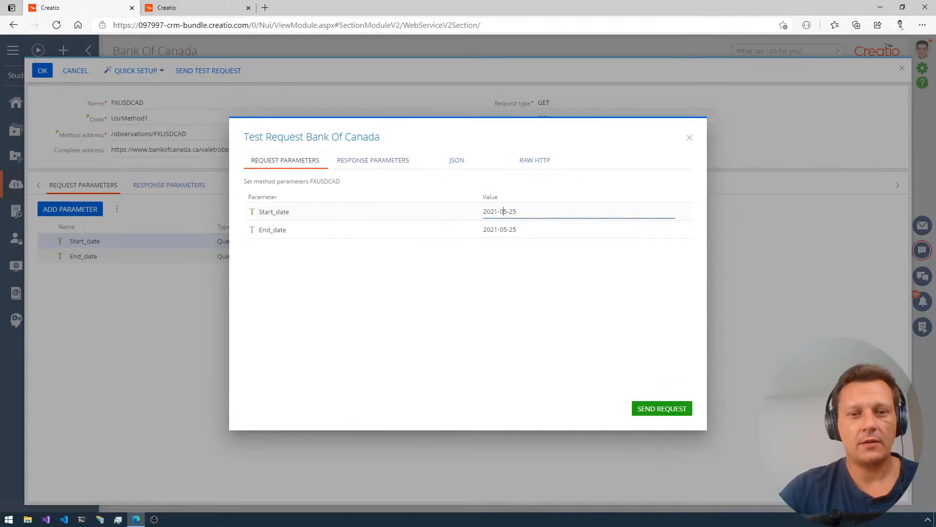
{"action": "left_click", "coordinate": [517, 229]}
{"action": "key", "text": "BackSpace"}
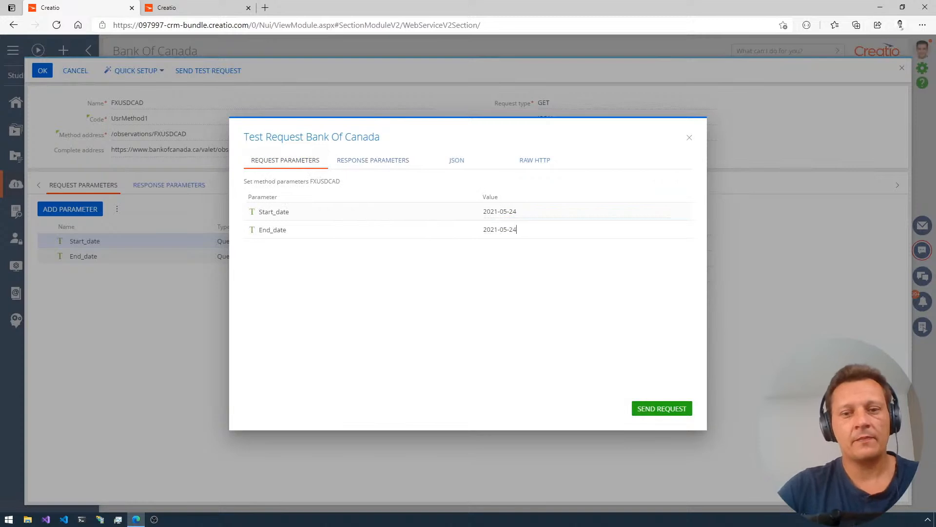
{"action": "left_click", "coordinate": [655, 410]}
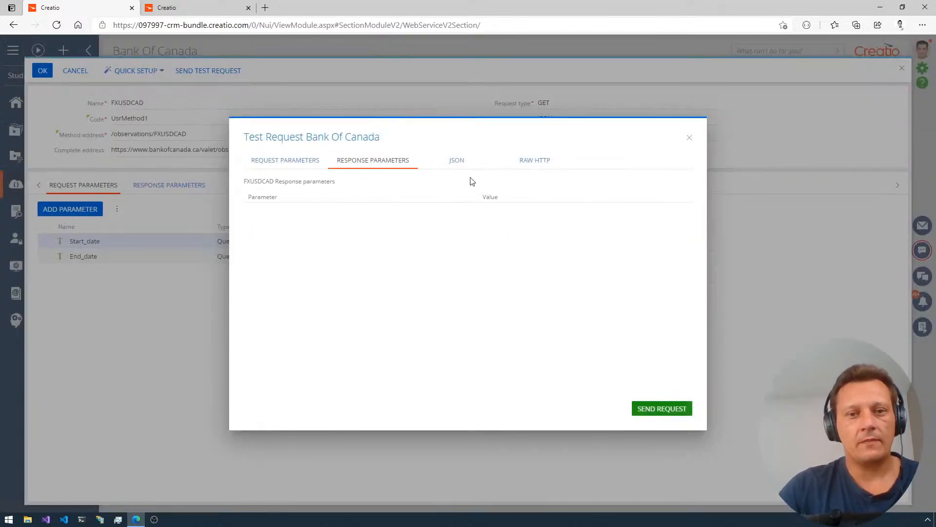
{"action": "left_click", "coordinate": [528, 161]}
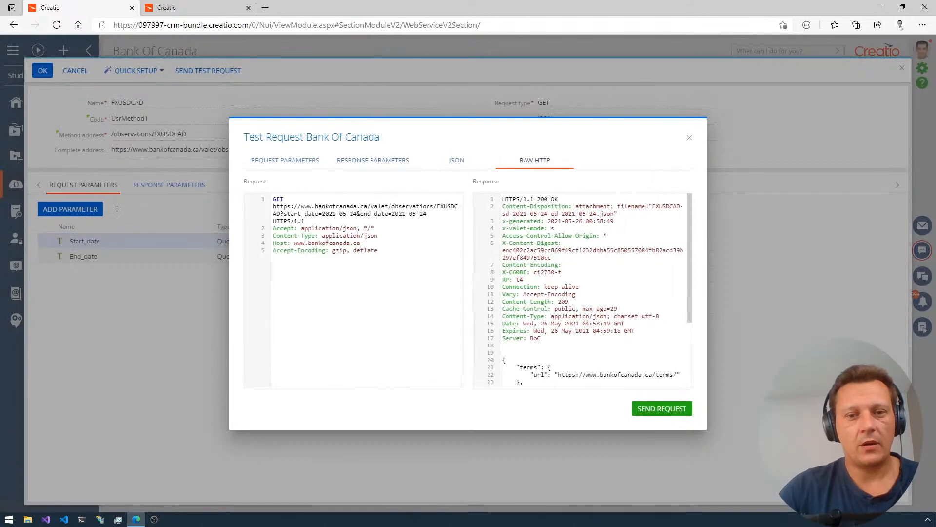
{"action": "scroll", "coordinate": [582, 291], "scroll_direction": "down", "scroll_amount": 2}
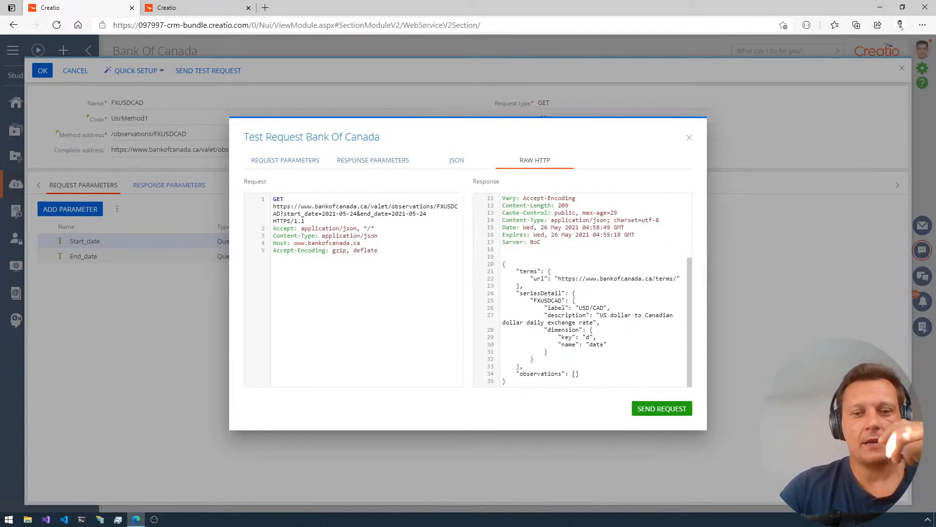
{"action": "left_click_drag", "start_coordinate": [579, 374], "coordinate": [551, 374]}
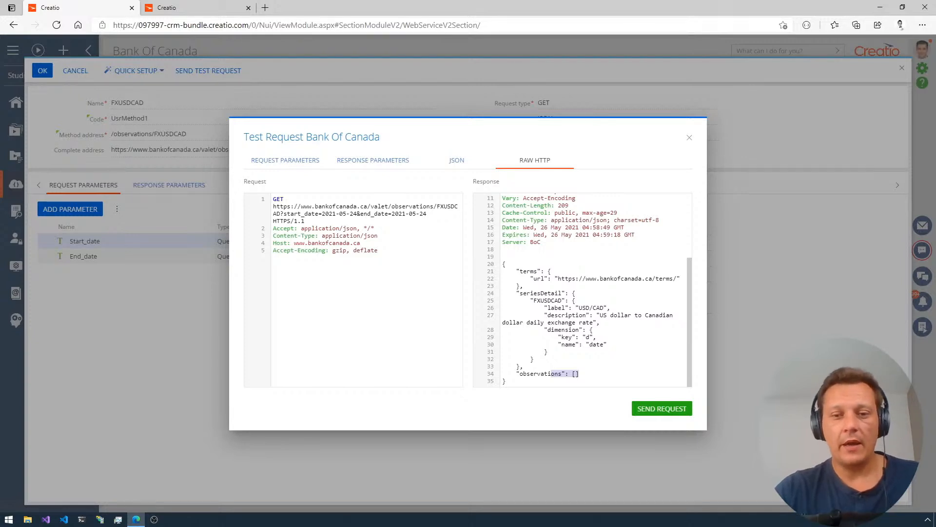
Set both Start_date and End_date to 2021-05-19 and send the test request again.
{"action": "left_click", "coordinate": [313, 163]}
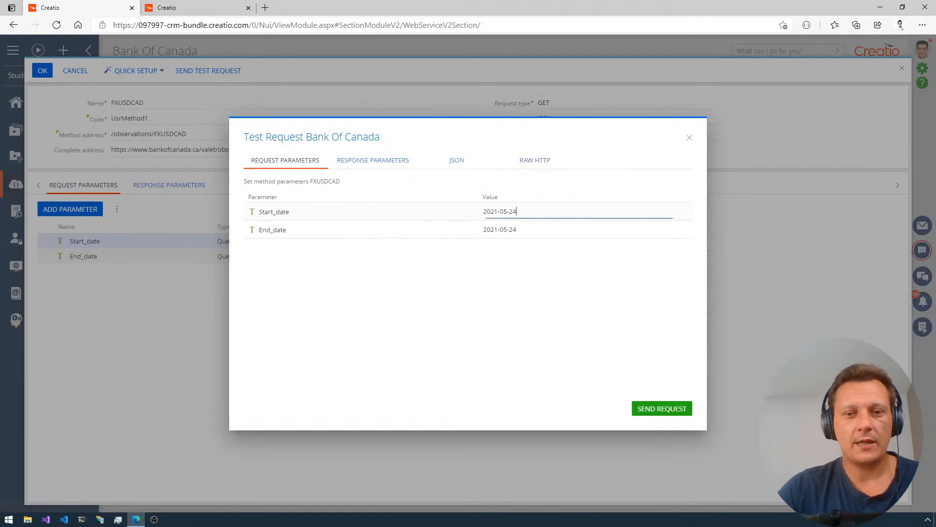
{"action": "key", "text": "BackSpace"}
{"action": "type", "text": "19"}
{"action": "key", "text": "Tab"}
{"action": "key", "text": "End"}
{"action": "key", "text": "BackSpace"}
{"action": "key", "text": "BackSpace"}
{"action": "type", "text": "19"}
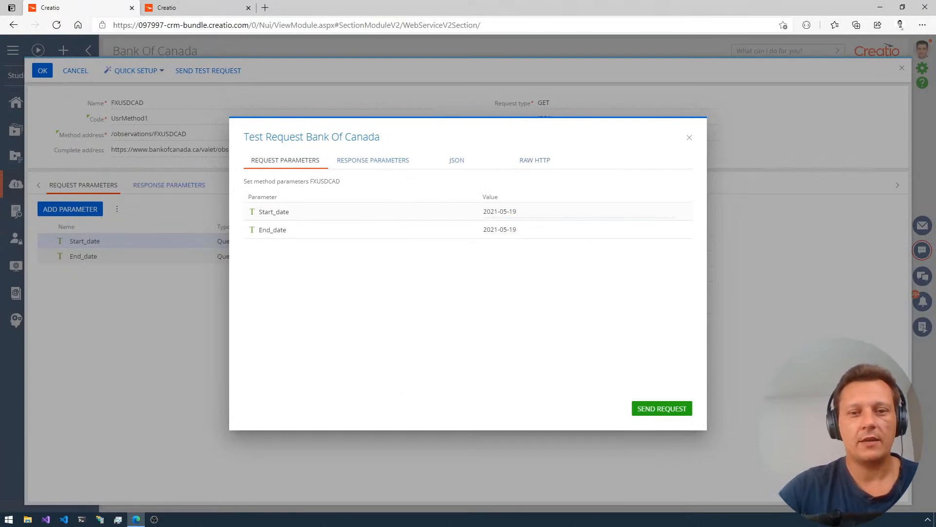
{"action": "left_click", "coordinate": [662, 410]}
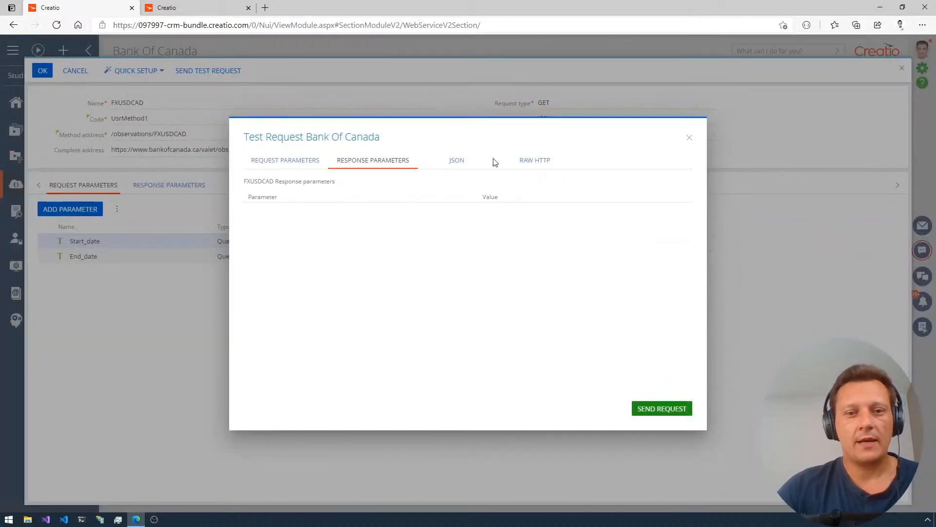
Review the raw HTTP response of the test request and copy the complete JSON response body.
{"action": "left_click", "coordinate": [533, 161]}
{"action": "scroll", "coordinate": [583, 291], "scroll_direction": "down", "scroll_amount": 3}
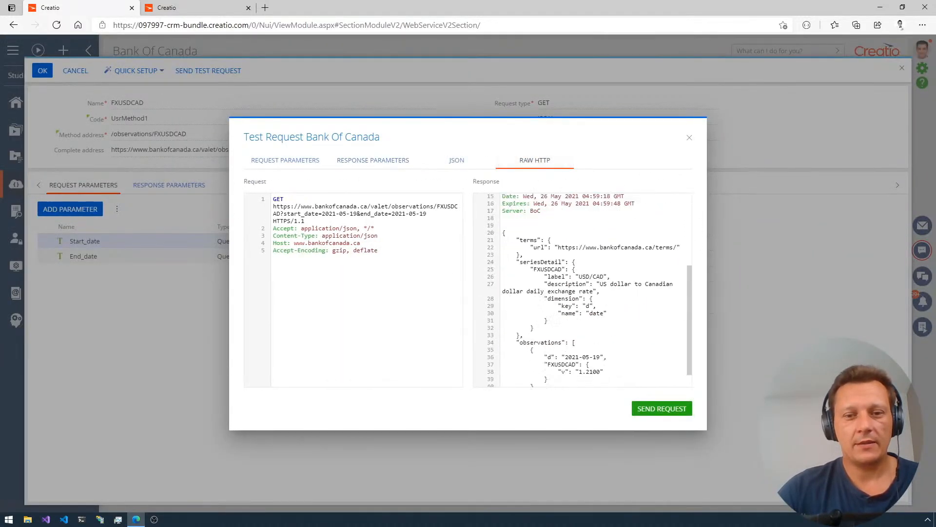
{"action": "scroll", "coordinate": [583, 290], "scroll_direction": "down", "scroll_amount": 1}
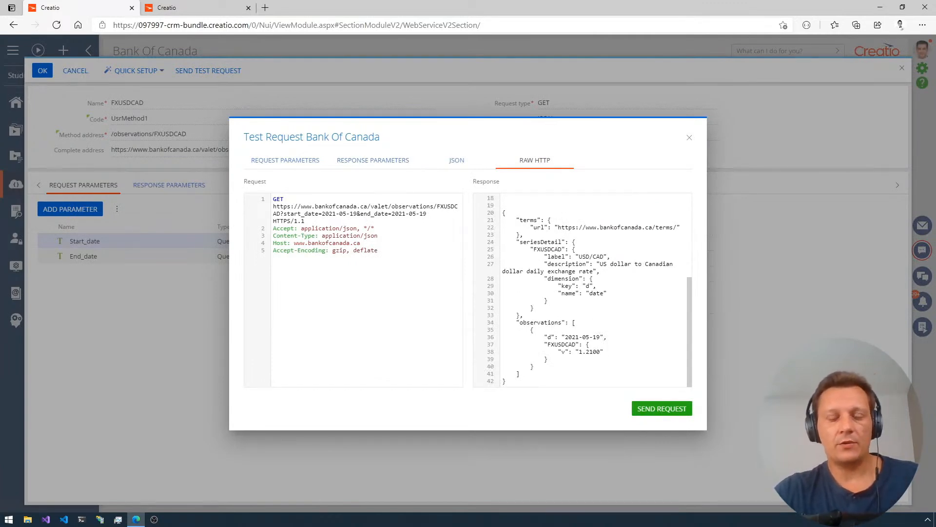
{"action": "scroll", "coordinate": [583, 290], "scroll_direction": "up", "scroll_amount": 2}
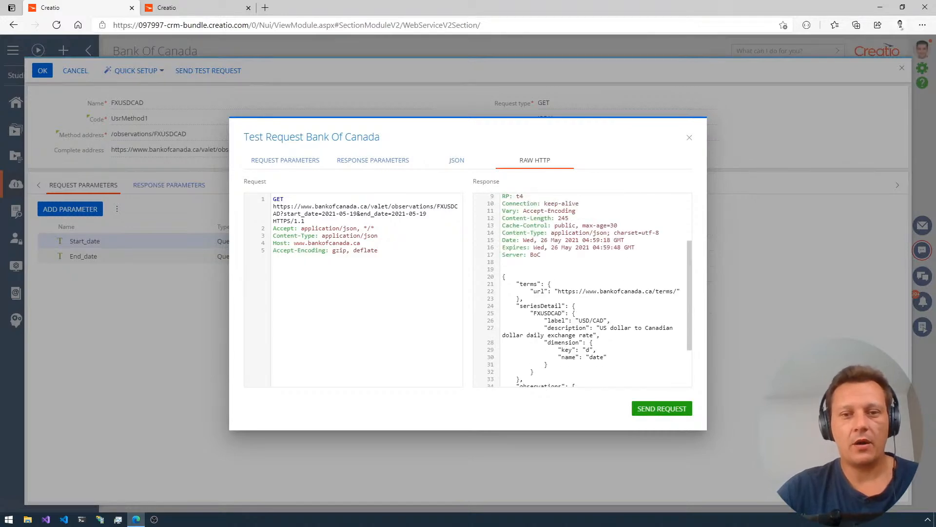
{"action": "left_click", "coordinate": [456, 160]}
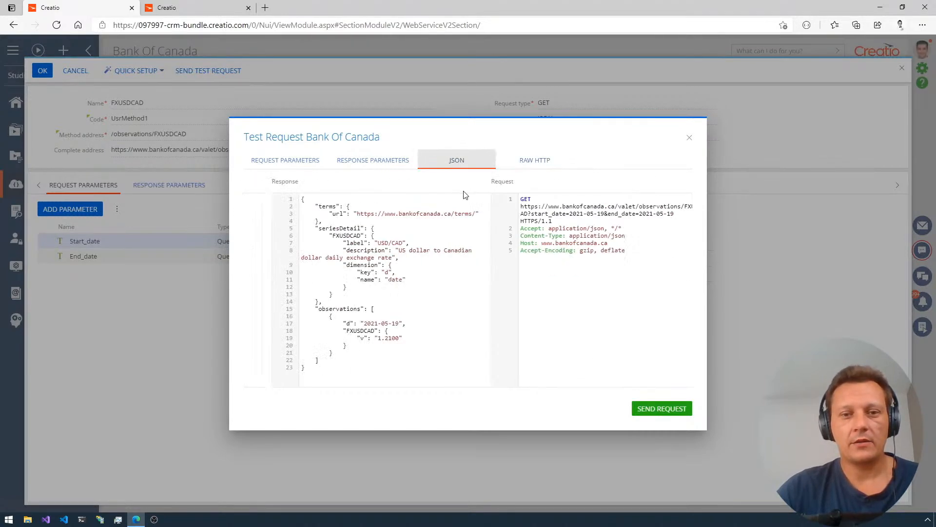
{"action": "left_click_drag", "start_coordinate": [503, 198], "coordinate": [541, 308]}
{"action": "left_click_drag", "start_coordinate": [507, 366], "coordinate": [503, 198]}
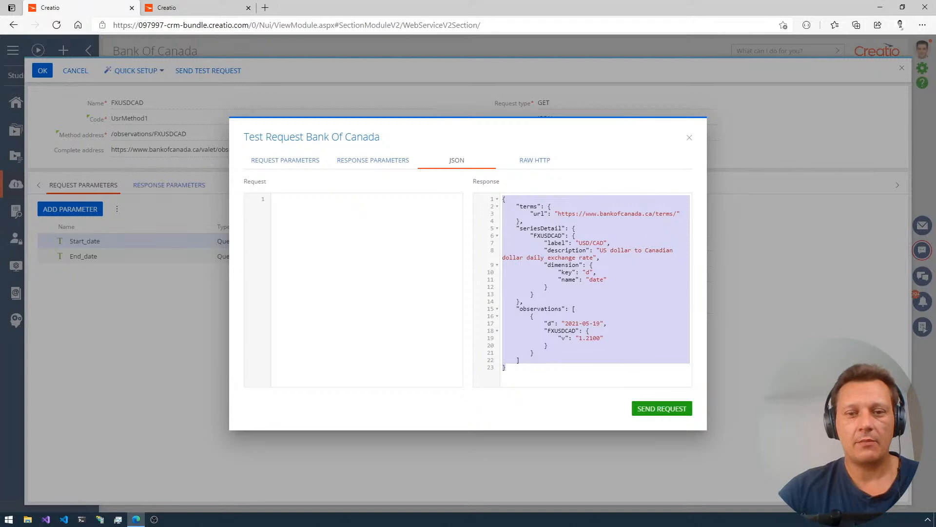
{"action": "right_click", "coordinate": [559, 267]}
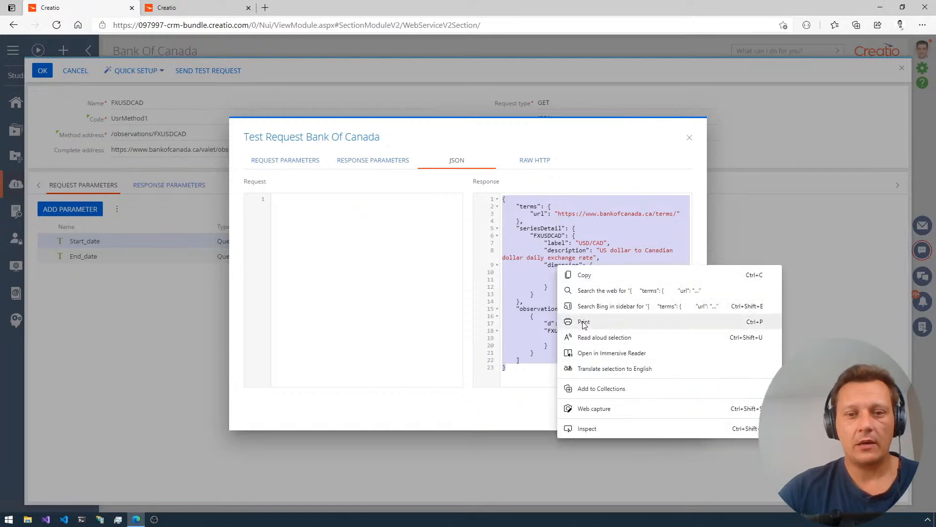
{"action": "left_click", "coordinate": [584, 275]}
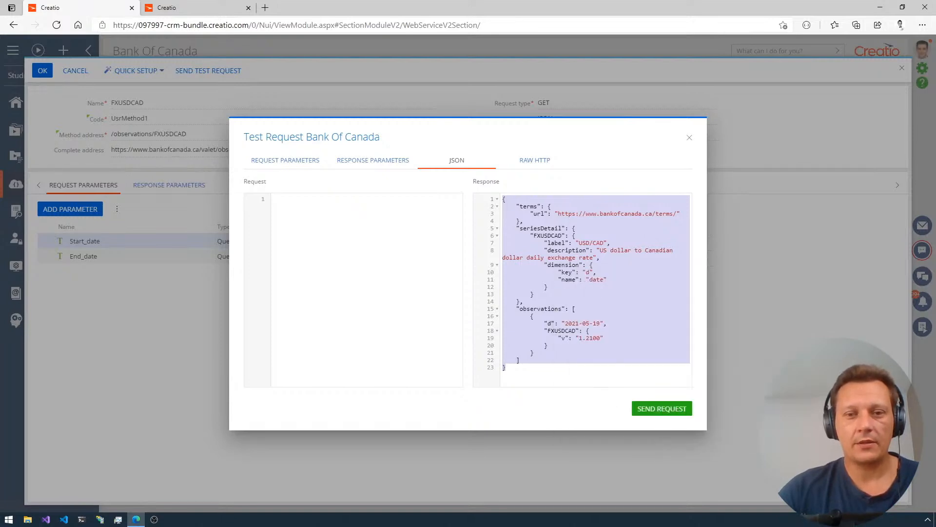
Generate all response parameters of the FXUSDCAD method from the copied JSON response example and confirm the method setup.
{"action": "left_click", "coordinate": [690, 140]}
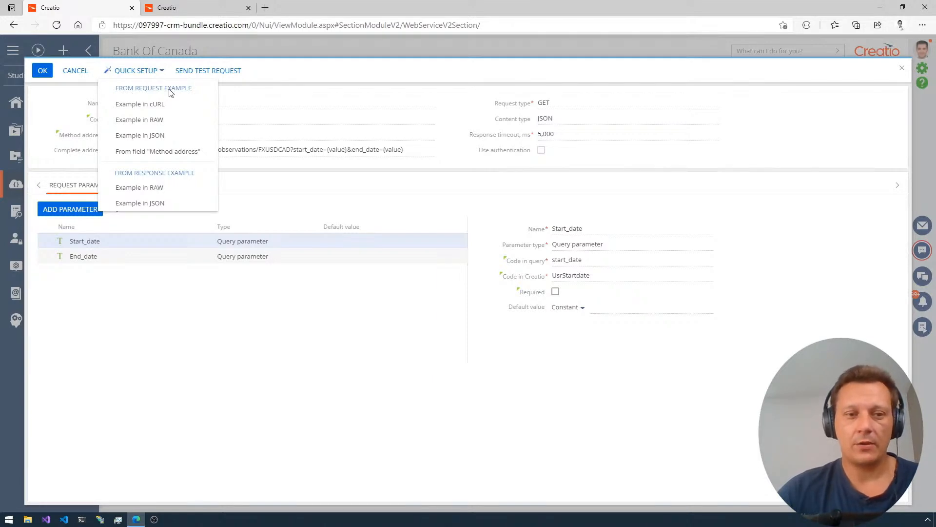
{"action": "left_click", "coordinate": [159, 203]}
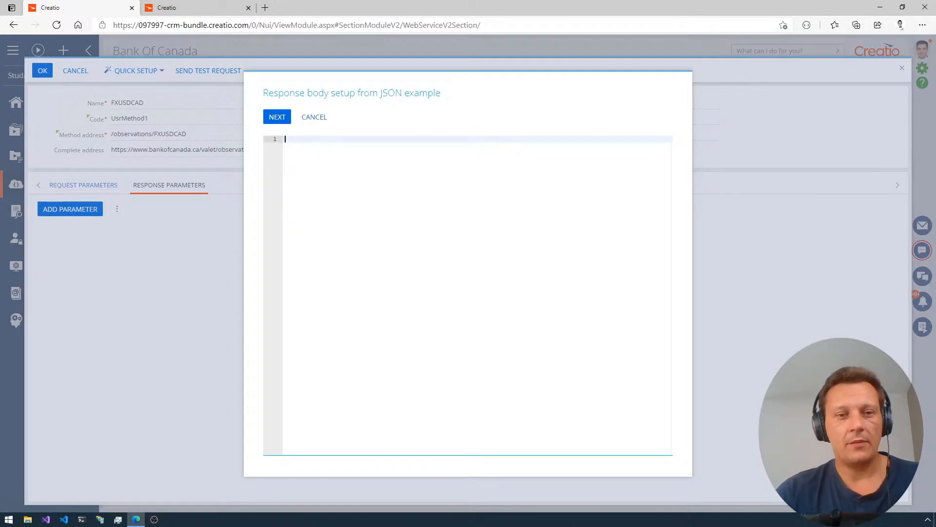
{"action": "key", "text": "ctrl+v"}
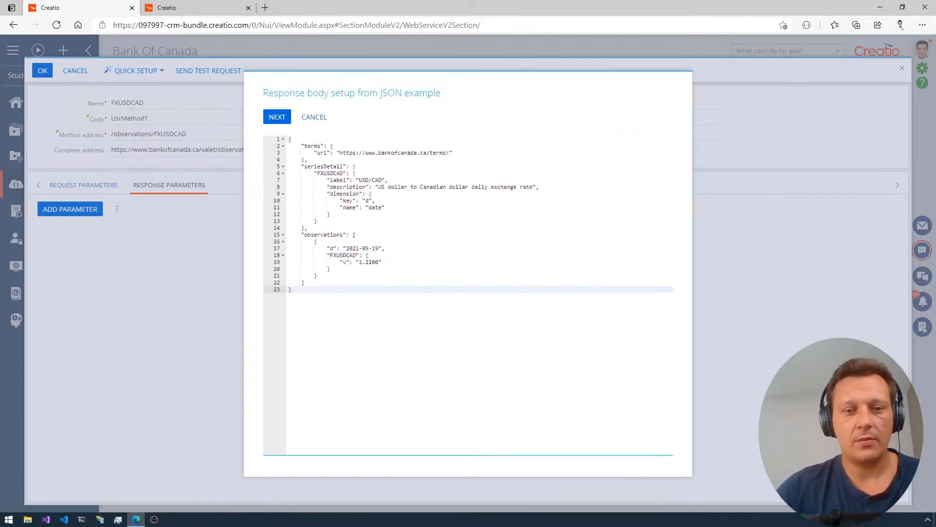
{"action": "left_click", "coordinate": [281, 118]}
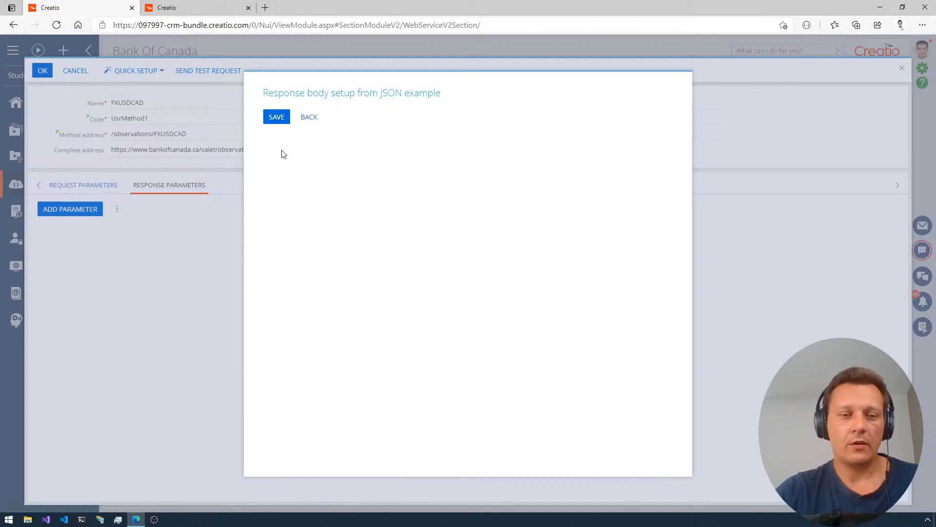
{"action": "left_click", "coordinate": [277, 118]}
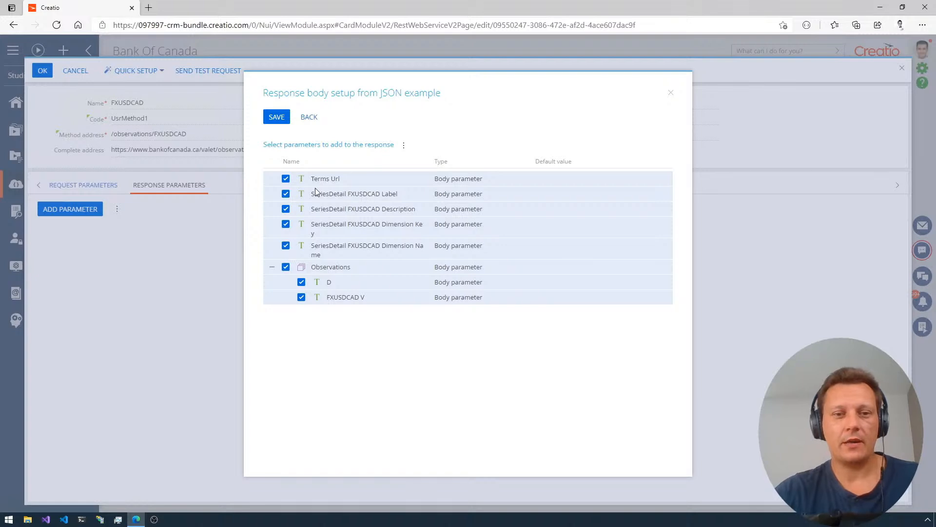
{"action": "left_click", "coordinate": [282, 122]}
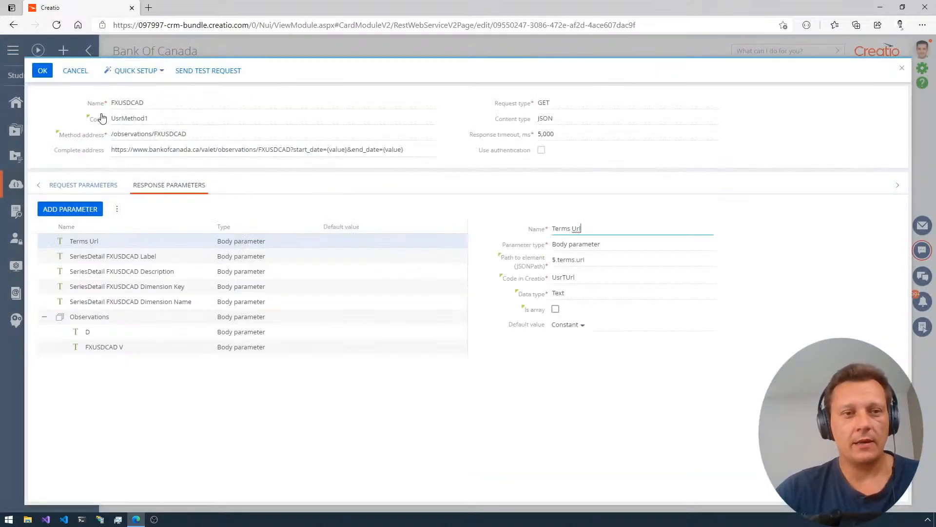
{"action": "left_click", "coordinate": [42, 72]}
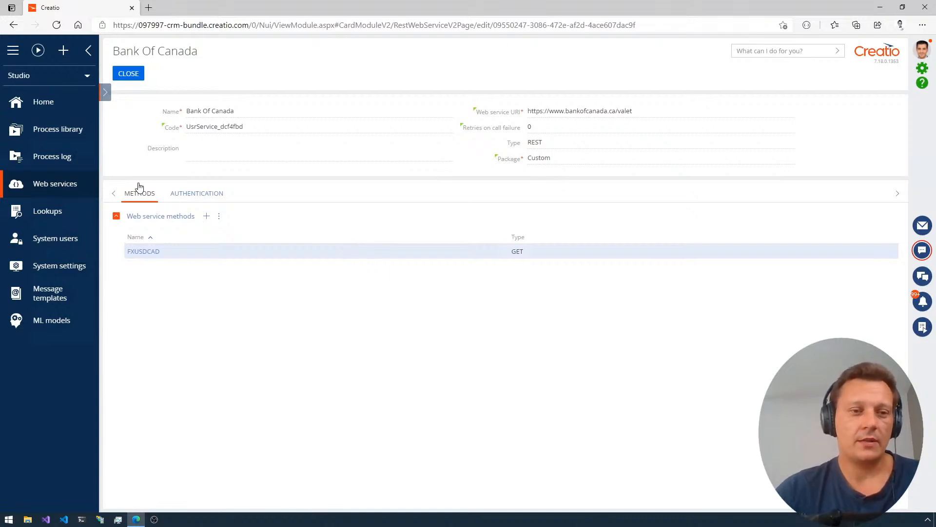
Reopen the FXUSDCAD method to review its address and request parameters, then leave it without changes.
{"action": "left_click", "coordinate": [142, 253]}
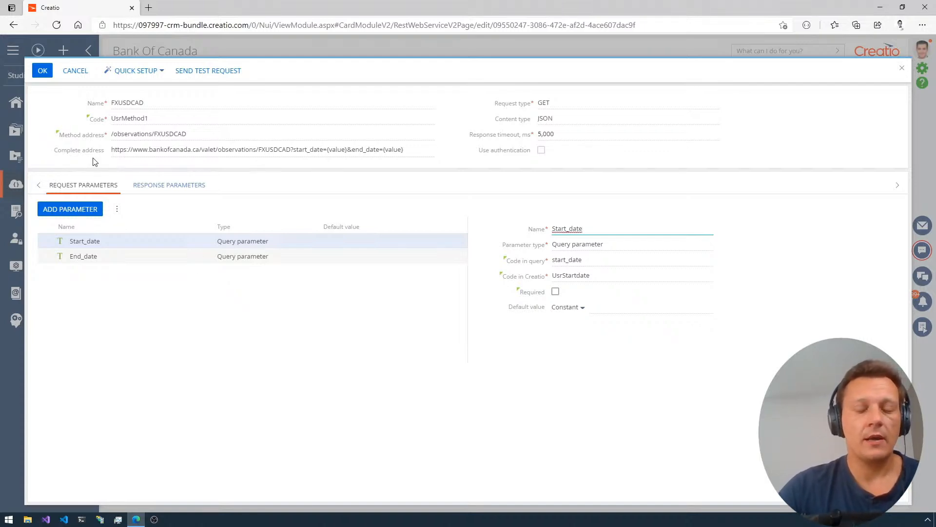
{"action": "left_click", "coordinate": [74, 71]}
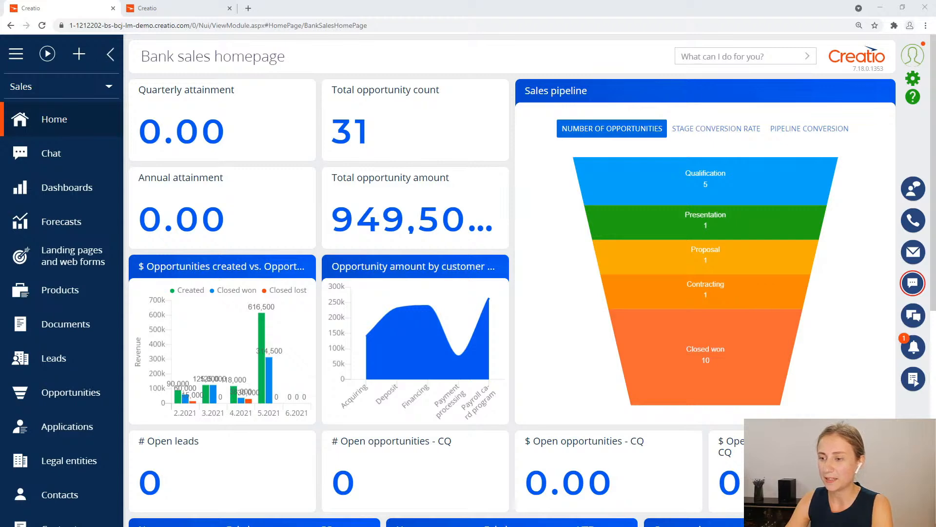
Go to the Products section and expand the Catalog tree down to the Bank cards subcategories.
{"action": "left_click", "coordinate": [65, 295]}
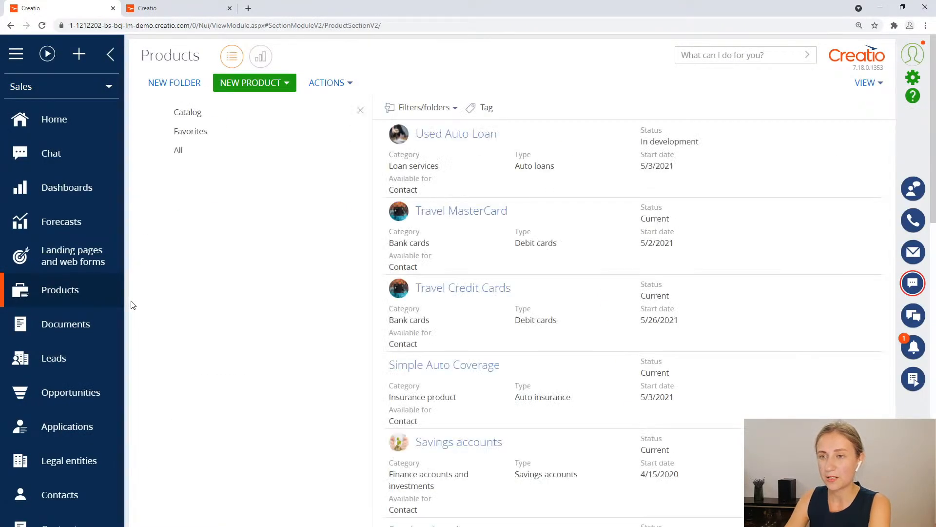
{"action": "left_click", "coordinate": [146, 112]}
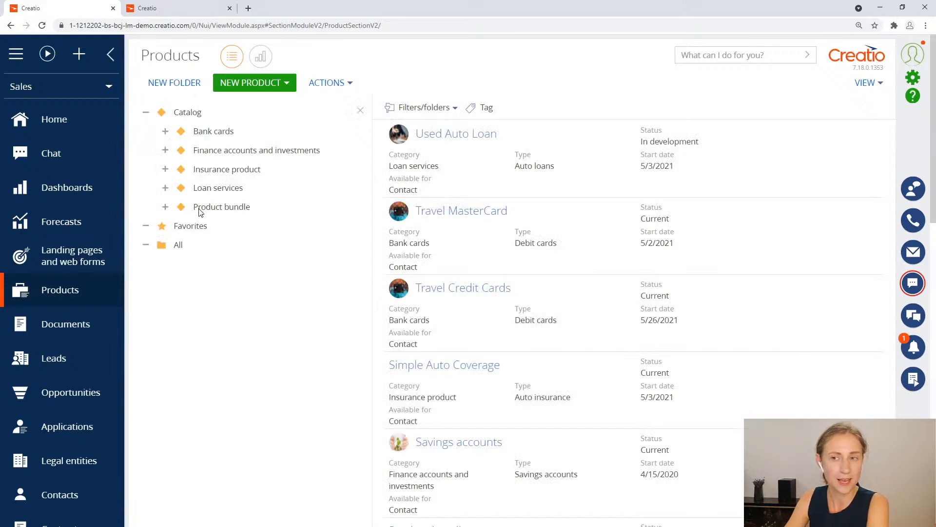
{"action": "left_click", "coordinate": [165, 131]}
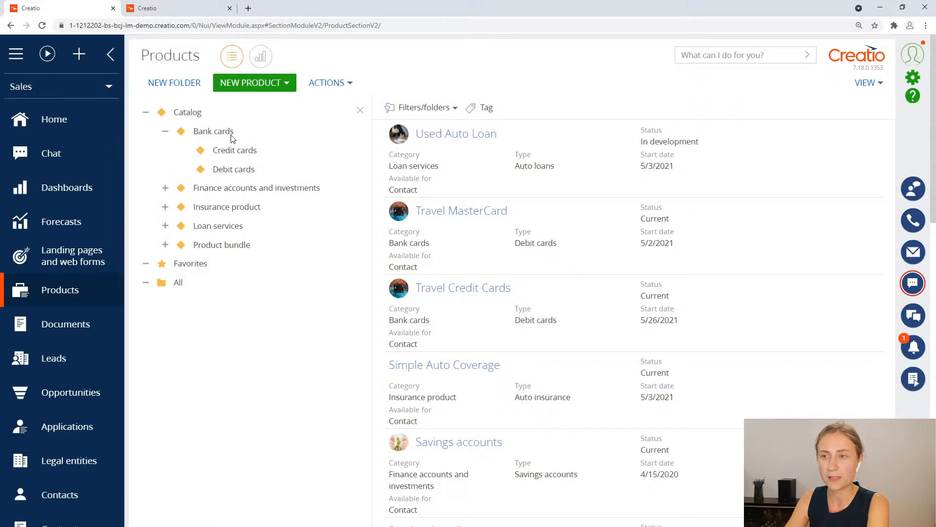
Review the levels in the product catalog setup and return to the product list.
{"action": "left_click", "coordinate": [348, 88]}
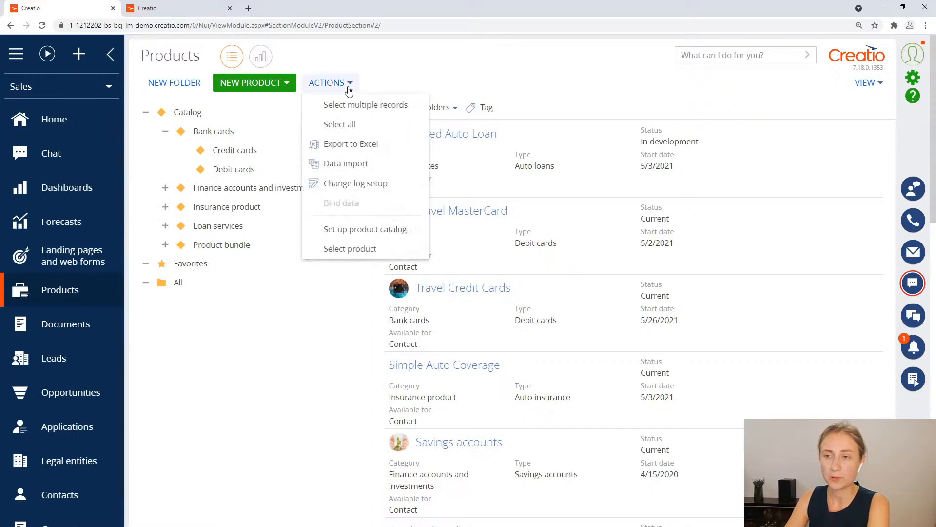
{"action": "left_click", "coordinate": [379, 229]}
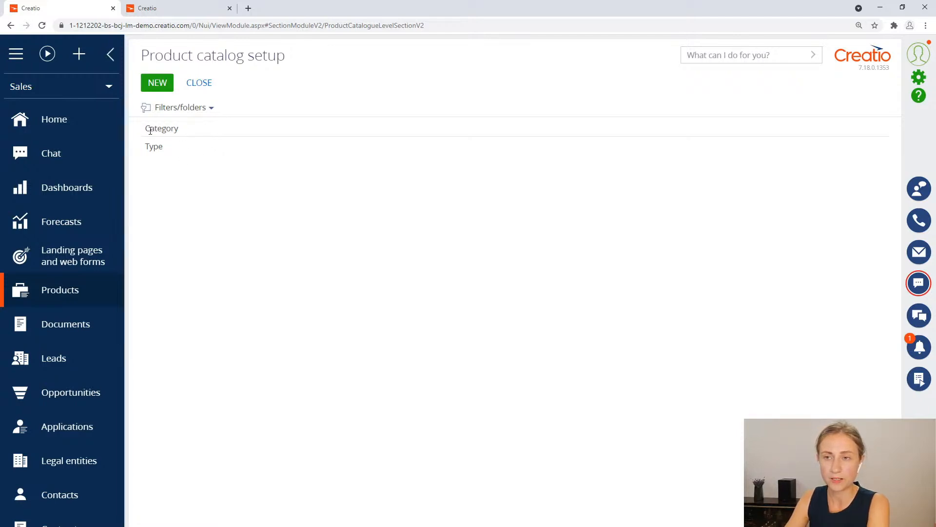
{"action": "left_click", "coordinate": [202, 91]}
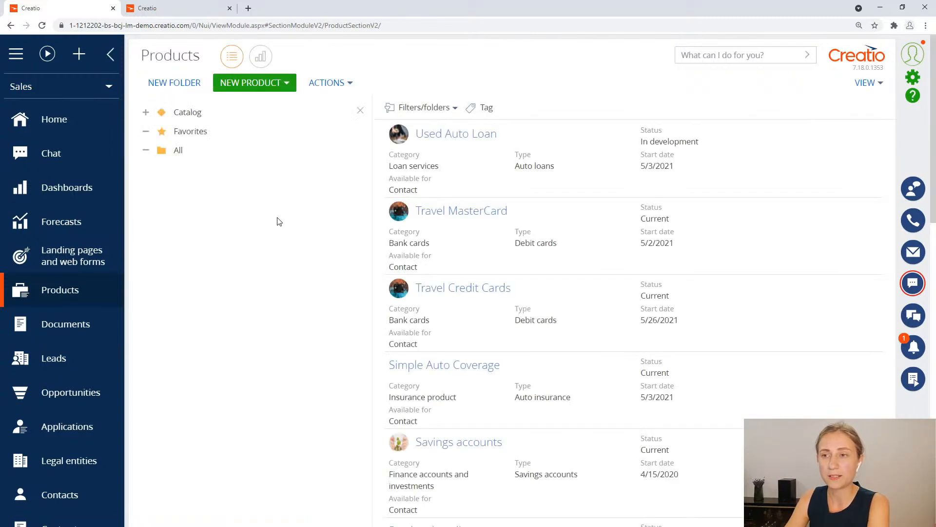
Open the product selection page and look through the offered product cards.
{"action": "left_click", "coordinate": [349, 89]}
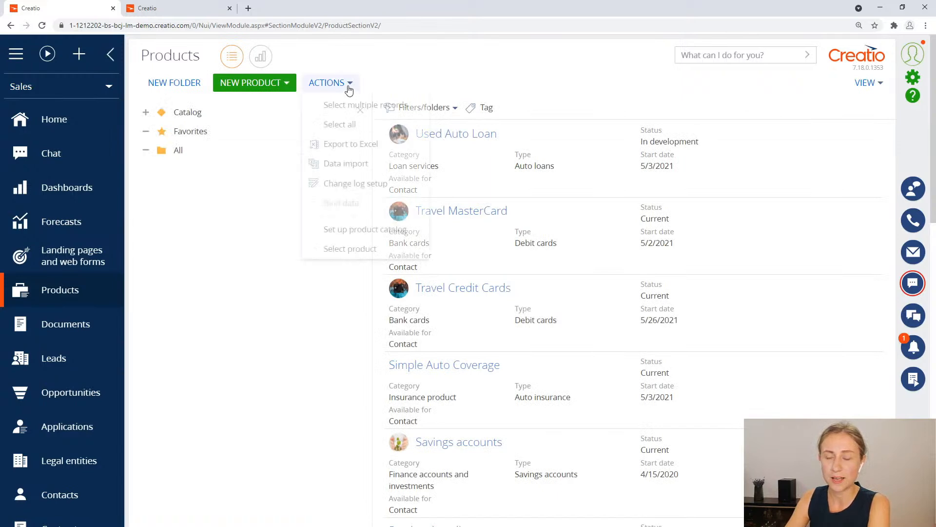
{"action": "left_click", "coordinate": [325, 249]}
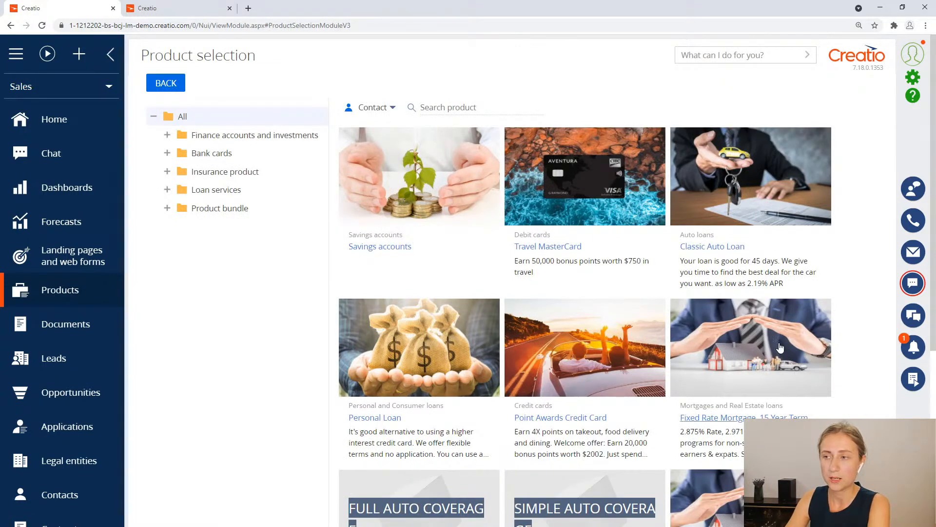
{"action": "scroll", "coordinate": [779, 348], "scroll_direction": "down", "scroll_amount": 5}
{"action": "scroll", "coordinate": [779, 347], "scroll_direction": "up", "scroll_amount": 5}
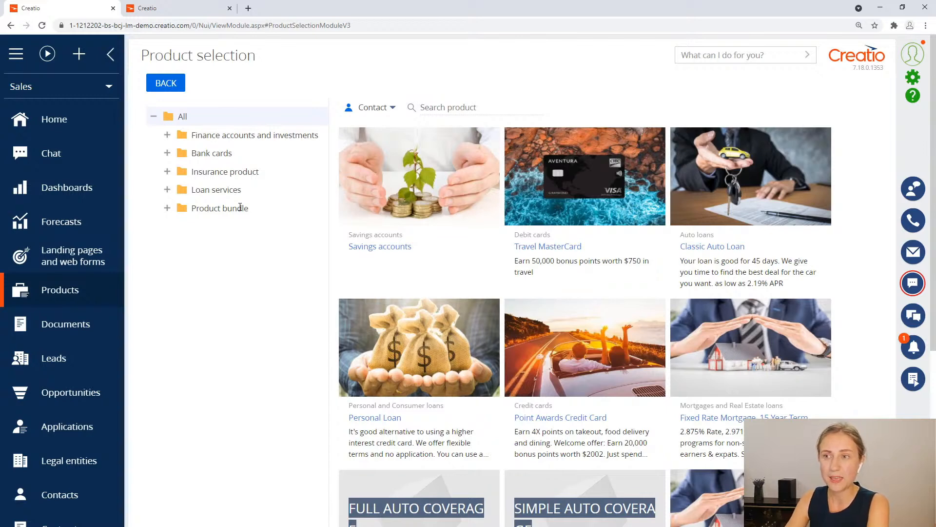
Show the products available for Legal entity, then switch the customer type back to Contact.
{"action": "left_click", "coordinate": [388, 107]}
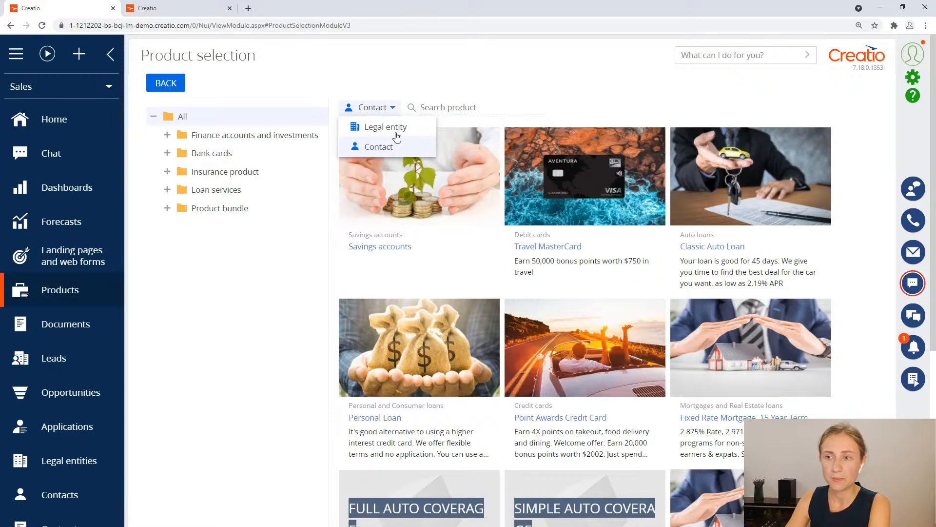
{"action": "left_click", "coordinate": [386, 127]}
{"action": "left_click", "coordinate": [398, 116]}
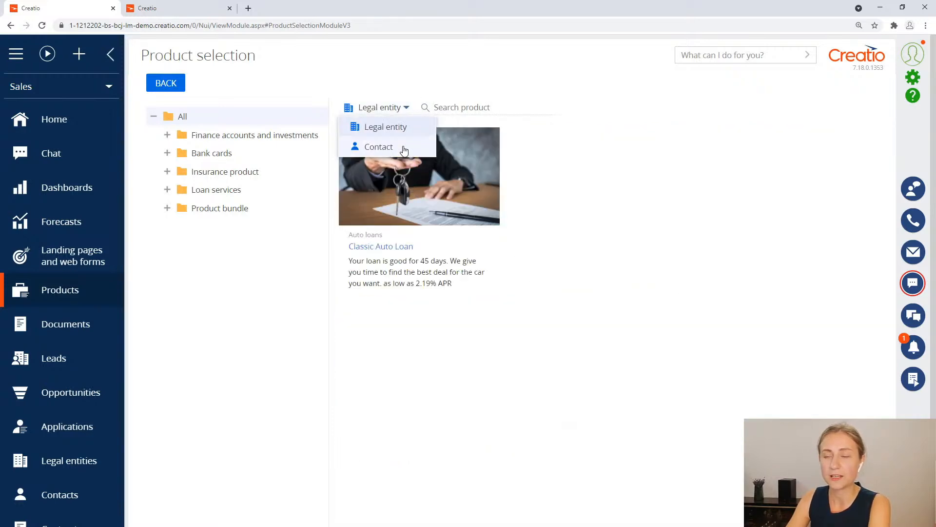
{"action": "left_click", "coordinate": [381, 148]}
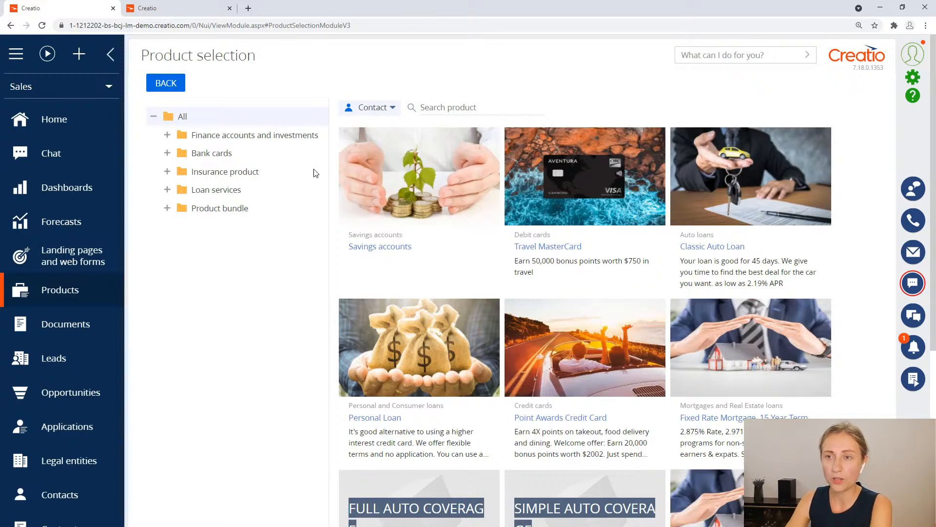
Expand Finance accounts and investments and Bank cards, and browse the products by category, ending on Finance accounts and investments.
{"action": "left_click", "coordinate": [167, 136]}
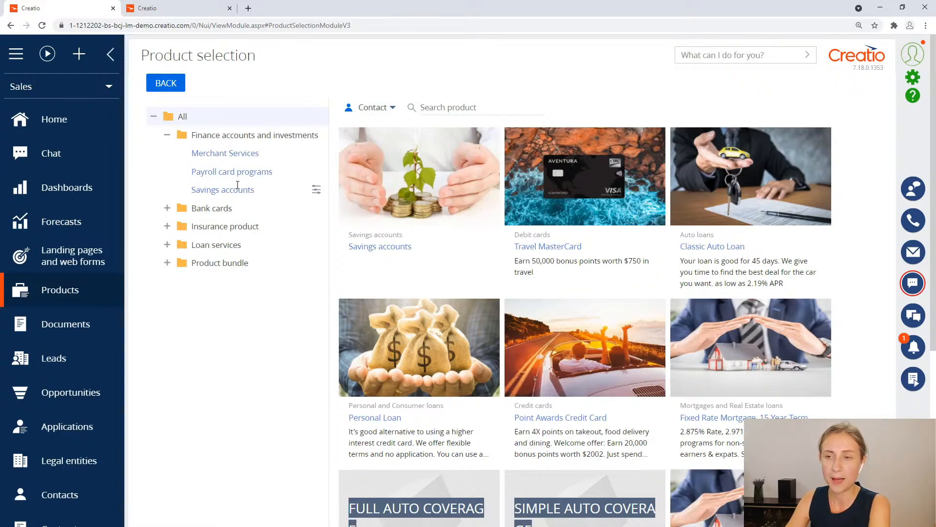
{"action": "left_click", "coordinate": [167, 208]}
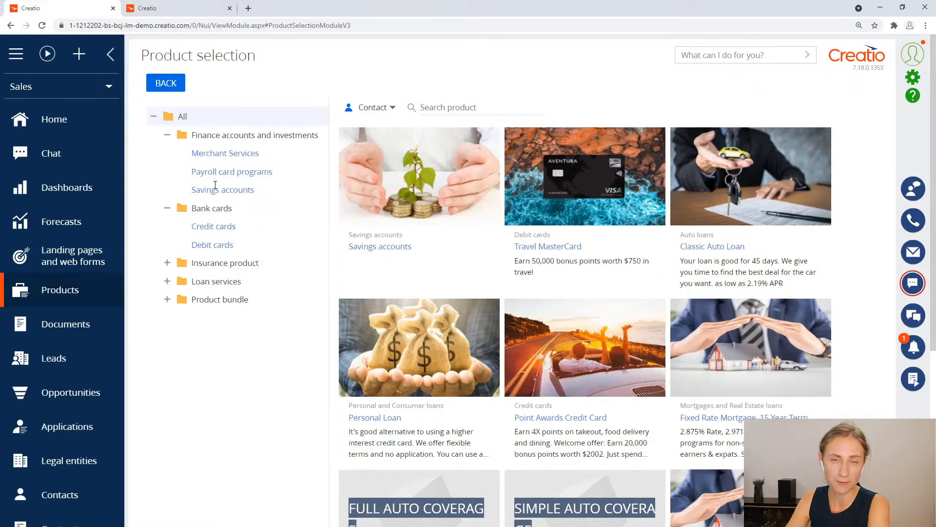
{"action": "left_click", "coordinate": [214, 244]}
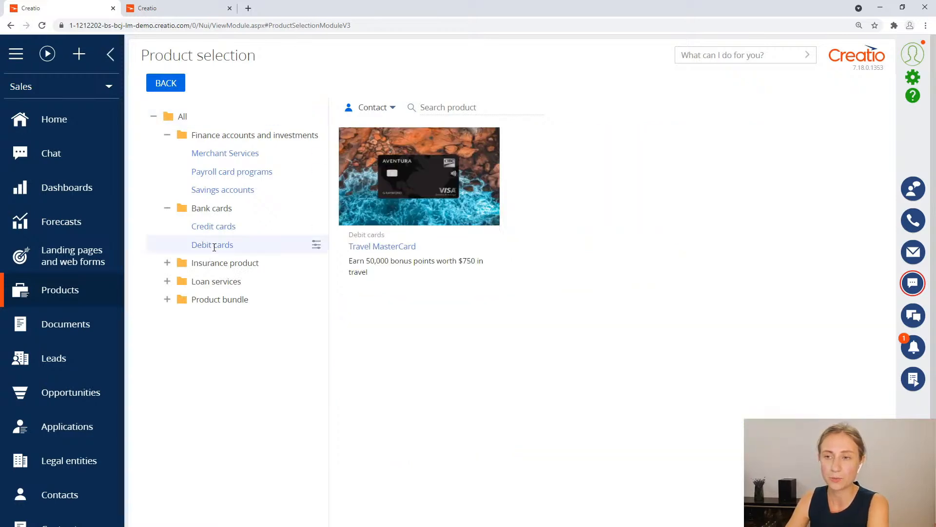
{"action": "left_click", "coordinate": [227, 191]}
{"action": "left_click", "coordinate": [239, 210]}
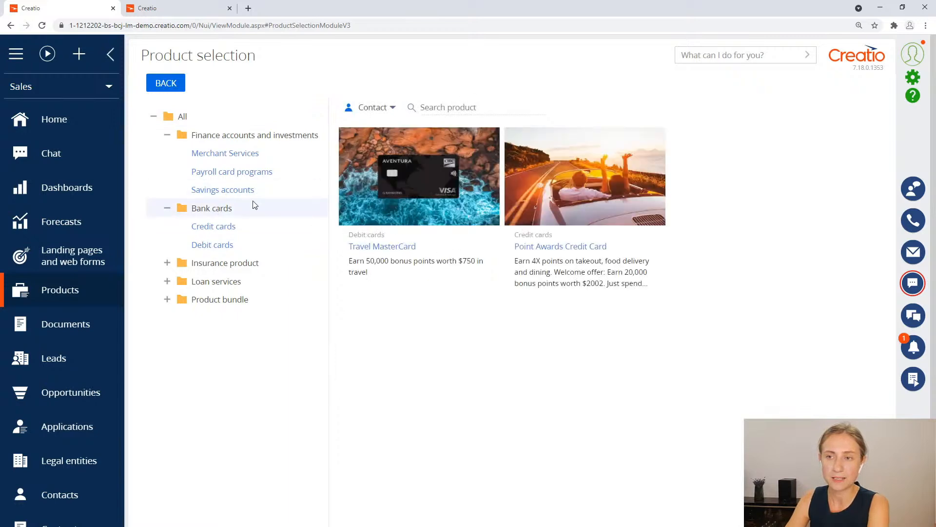
{"action": "left_click", "coordinate": [235, 138]}
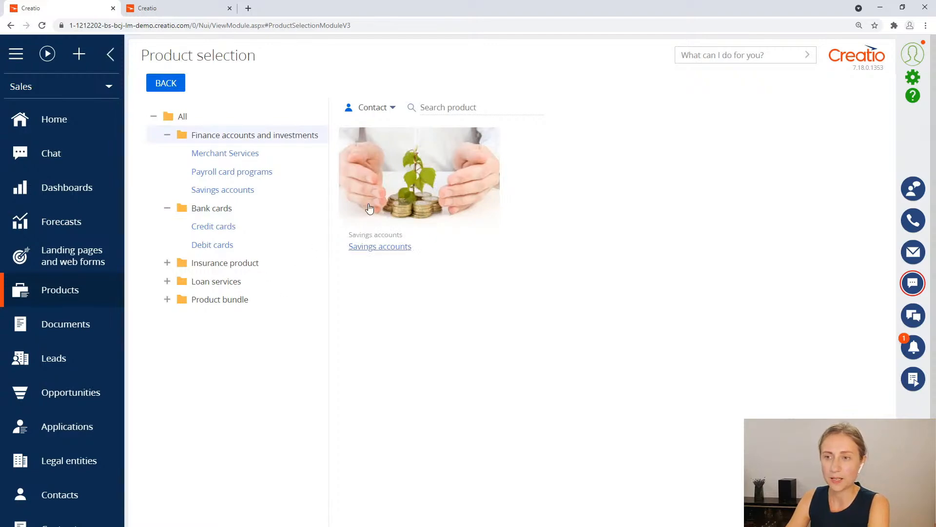
View the summary of the Savings accounts product and close it.
{"action": "left_click", "coordinate": [426, 198]}
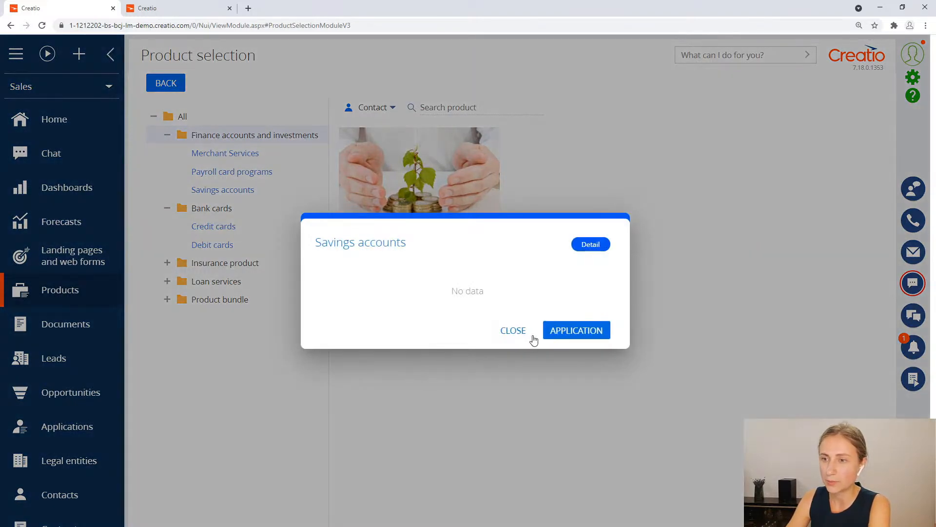
{"action": "left_click", "coordinate": [517, 331]}
Filter to Credit cards, view the Point Awards Credit Card summary and open its full product record.
{"action": "left_click", "coordinate": [225, 227]}
{"action": "left_click", "coordinate": [383, 192]}
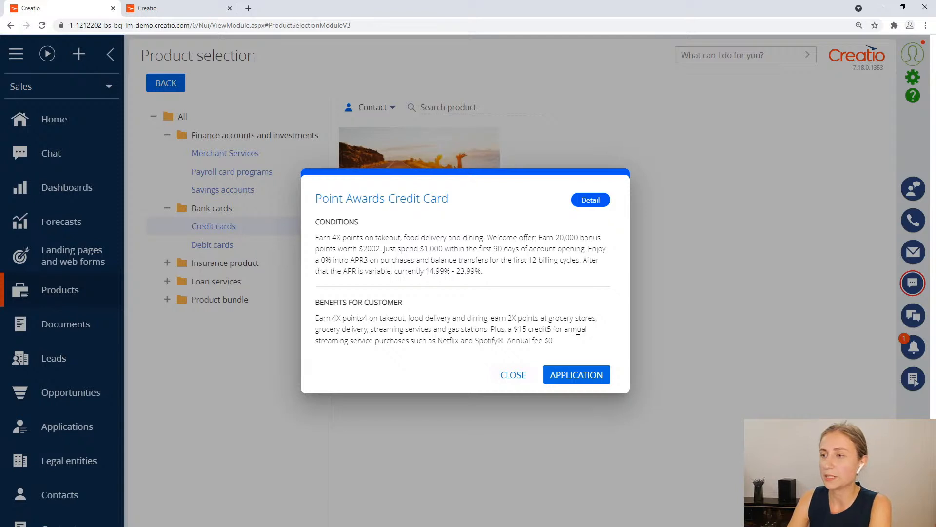
{"action": "left_click", "coordinate": [593, 199]}
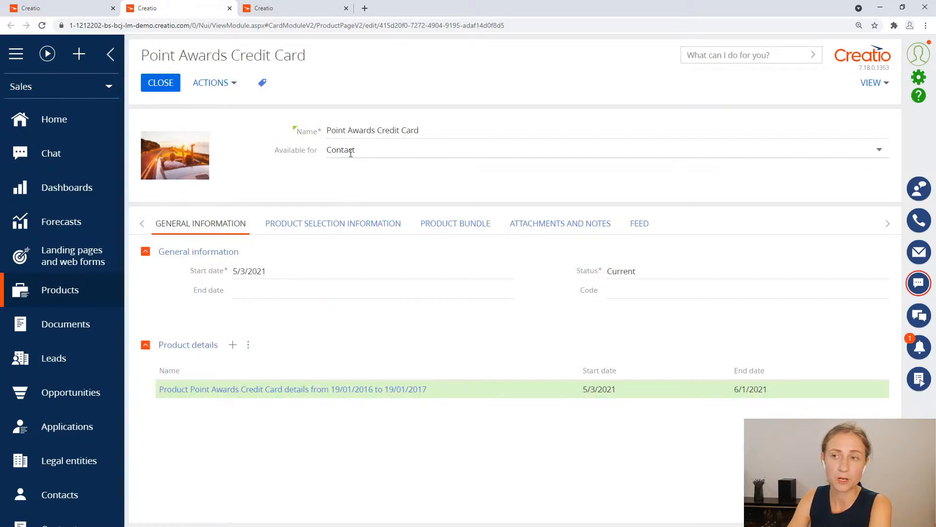
Check the options for Available for and Status on the Point Awards Credit Card record without changing them.
{"action": "left_click", "coordinate": [390, 151]}
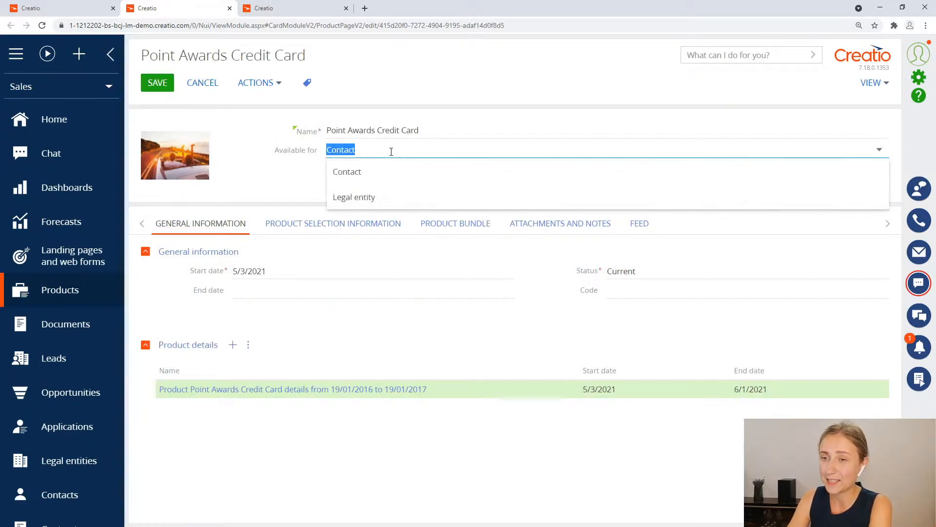
{"action": "left_click", "coordinate": [292, 178]}
{"action": "mouse_move", "coordinate": [175, 184]}
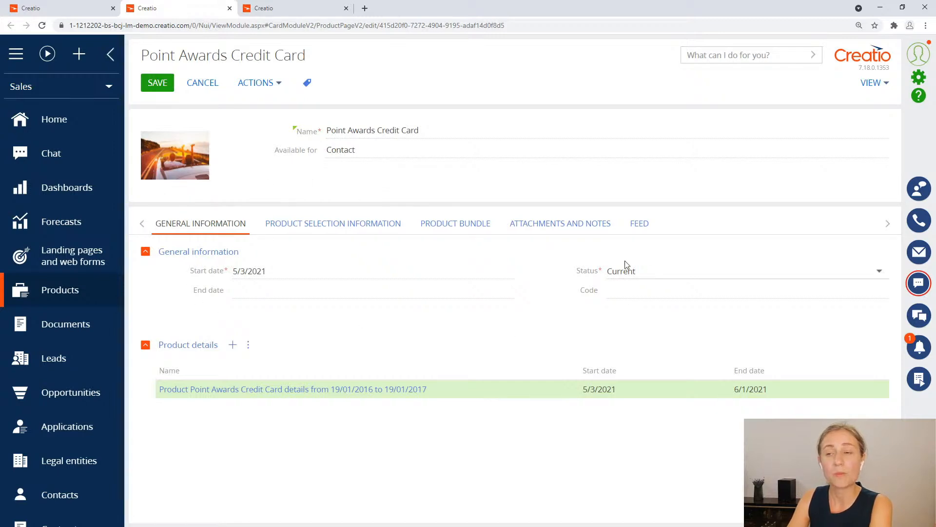
{"action": "left_click", "coordinate": [673, 270]}
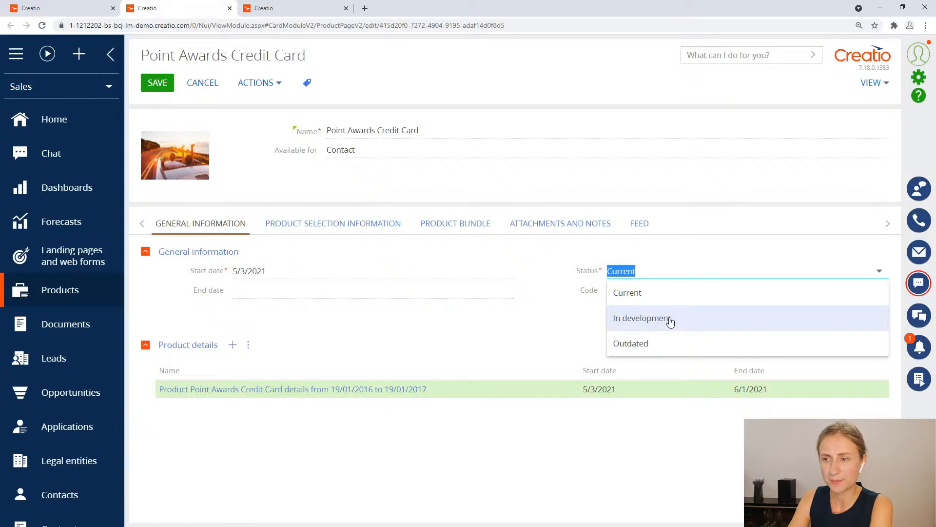
{"action": "left_click", "coordinate": [639, 254]}
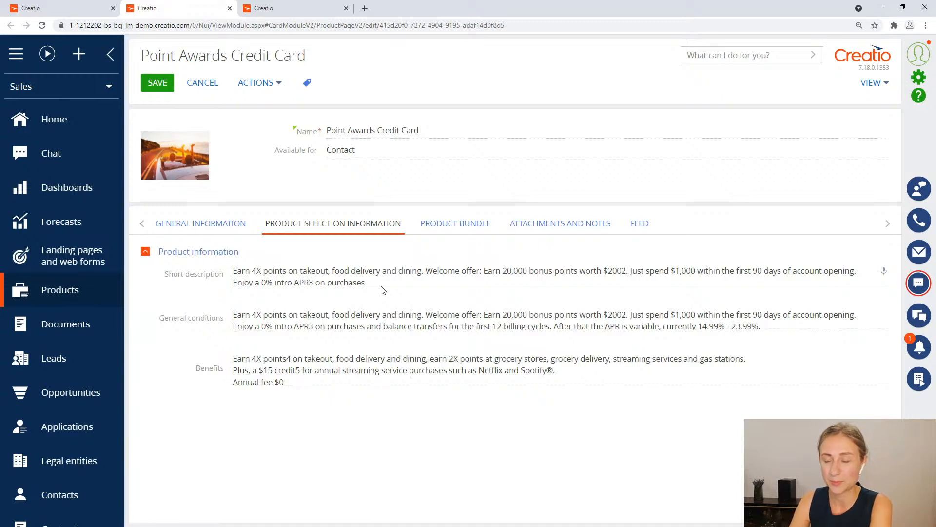
Return to the product's general information and open its existing product details record.
{"action": "left_click", "coordinate": [223, 227]}
{"action": "left_click", "coordinate": [452, 393]}
{"action": "double_click", "coordinate": [450, 392]}
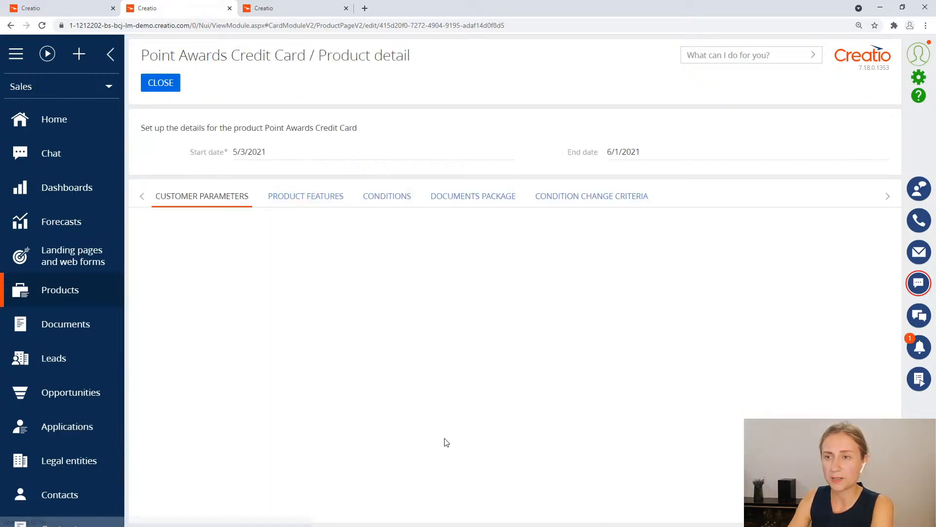
Review the product features, customer parameters and conditions of the Point Awards Credit Card detail.
{"action": "left_click", "coordinate": [312, 200]}
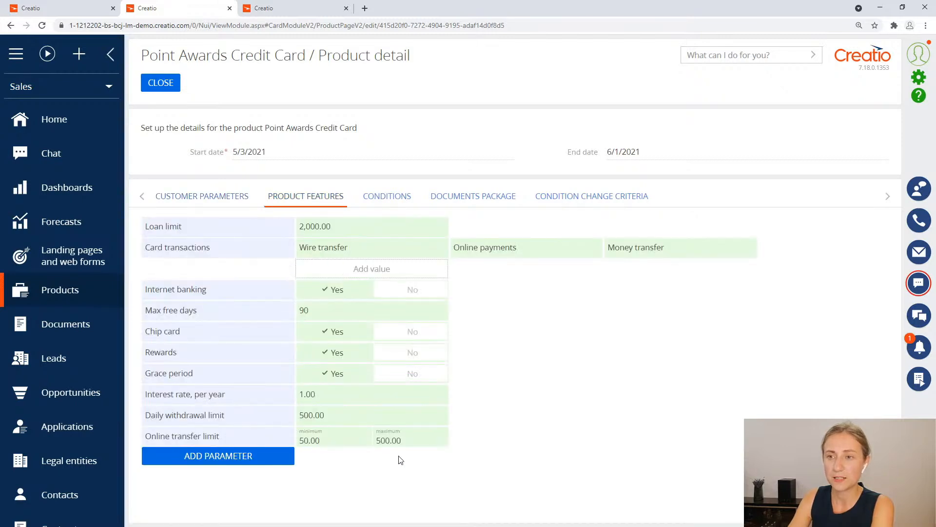
{"action": "left_click", "coordinate": [212, 202]}
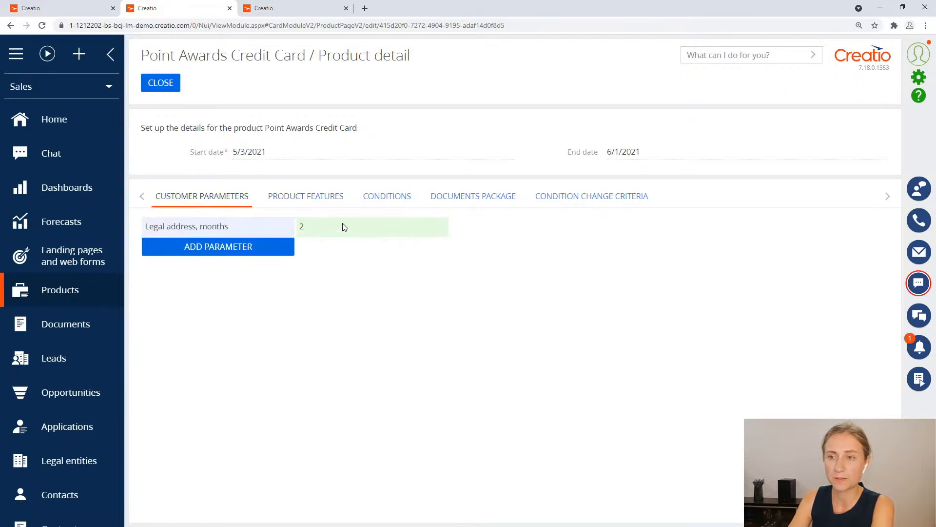
{"action": "left_click", "coordinate": [343, 196]}
{"action": "left_click", "coordinate": [386, 197]}
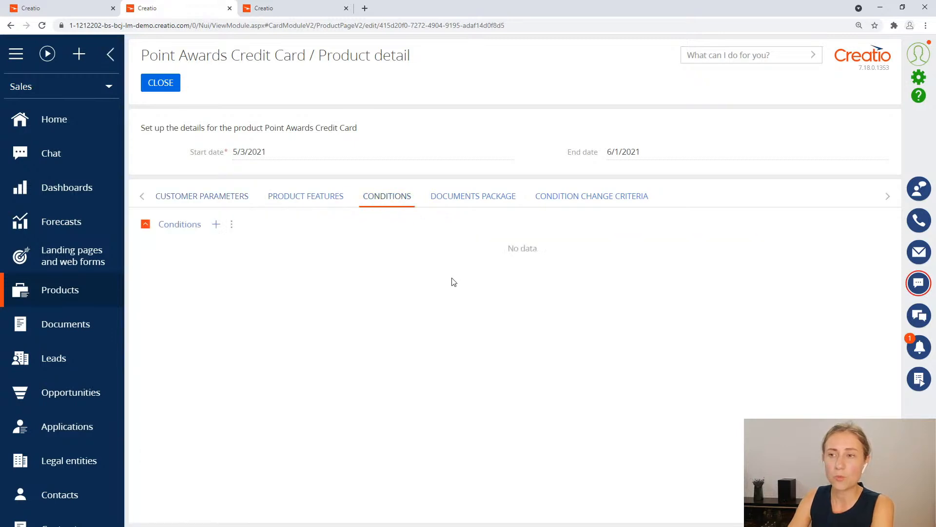
{"action": "left_click", "coordinate": [315, 201]}
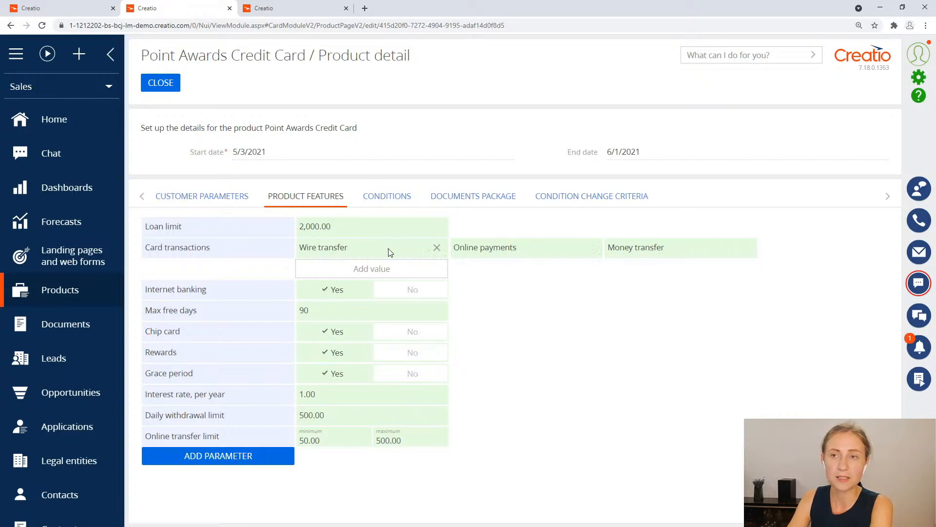
Close the product detail, discard pending edits on the product record and return to the product selection page.
{"action": "left_click", "coordinate": [168, 86]}
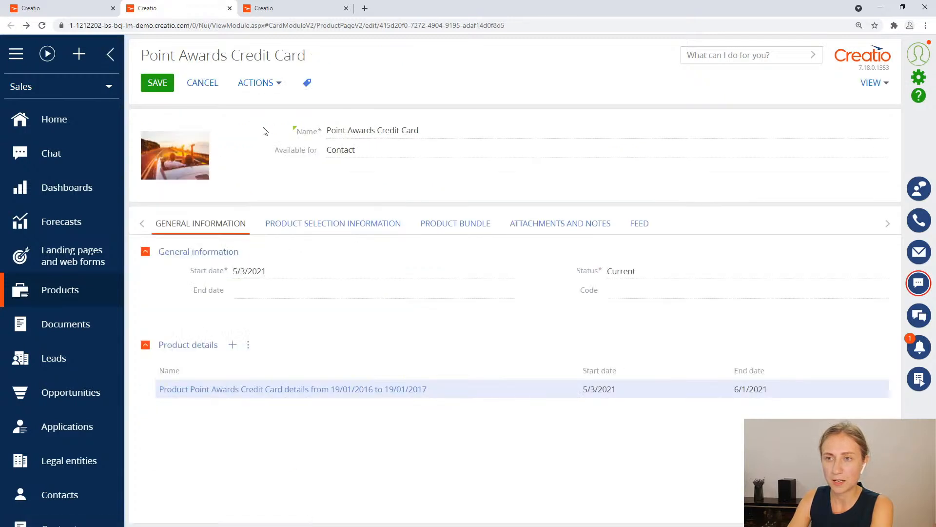
{"action": "left_click", "coordinate": [204, 85]}
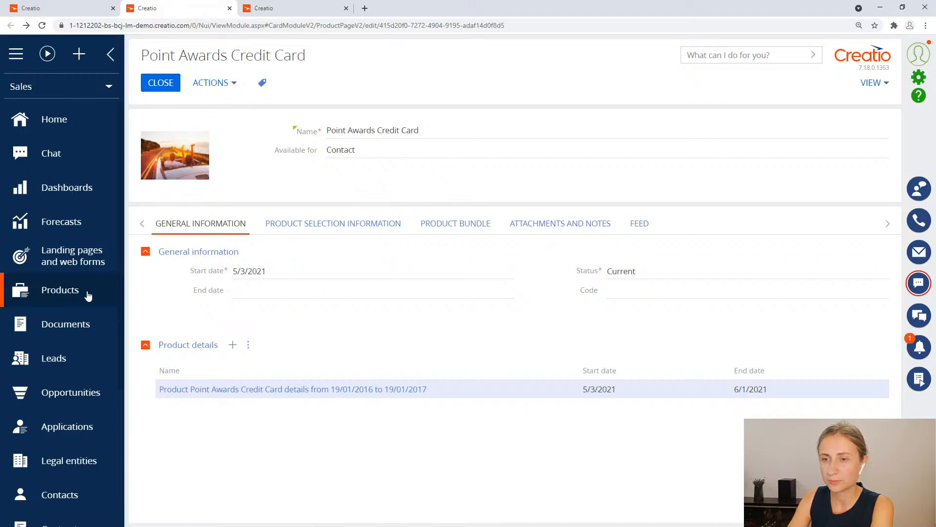
{"action": "left_click", "coordinate": [89, 291]}
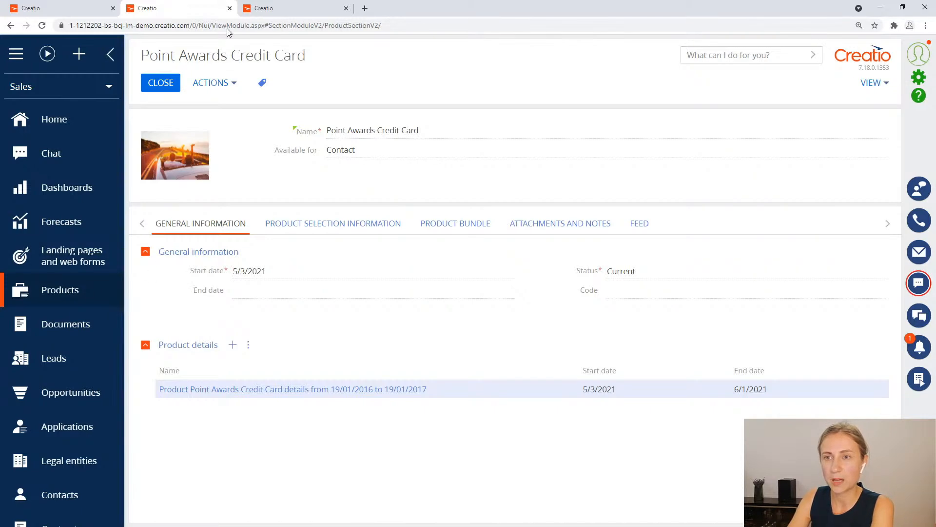
{"action": "left_click", "coordinate": [59, 8]}
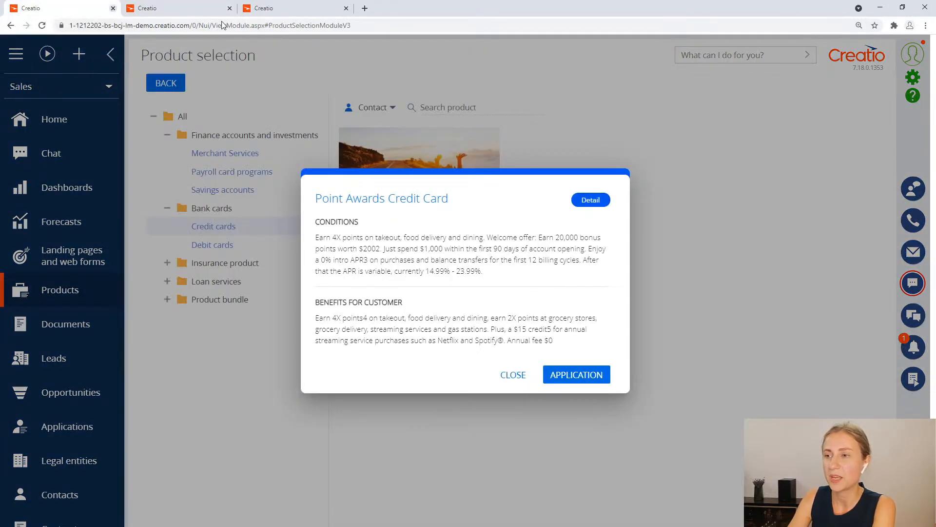
Close the card's description, open the Credit cards filters and try the Resident filter with Yes before clearing it.
{"action": "left_click", "coordinate": [515, 375]}
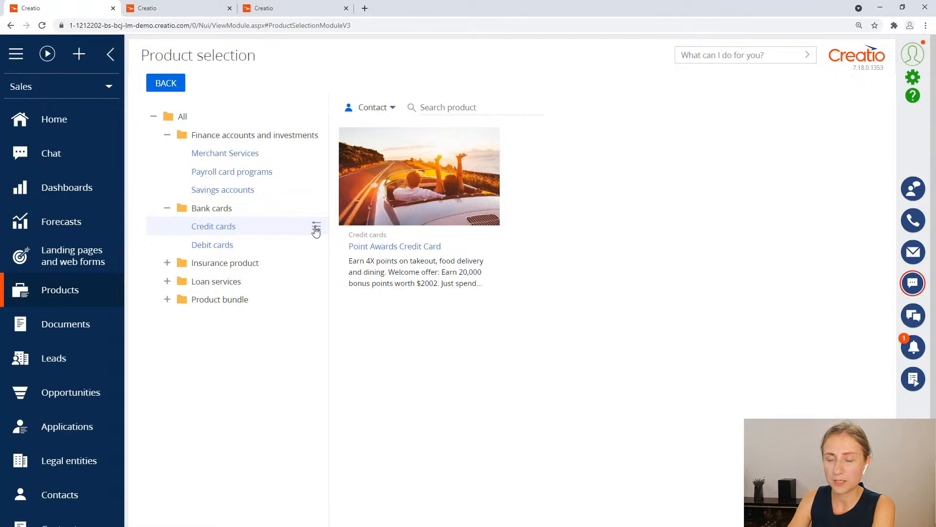
{"action": "left_click", "coordinate": [315, 229]}
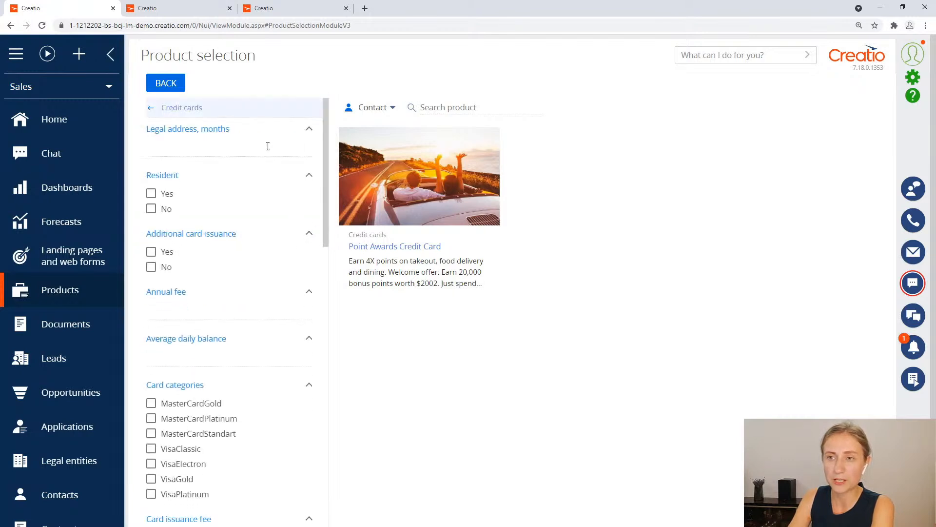
{"action": "left_click", "coordinate": [152, 194]}
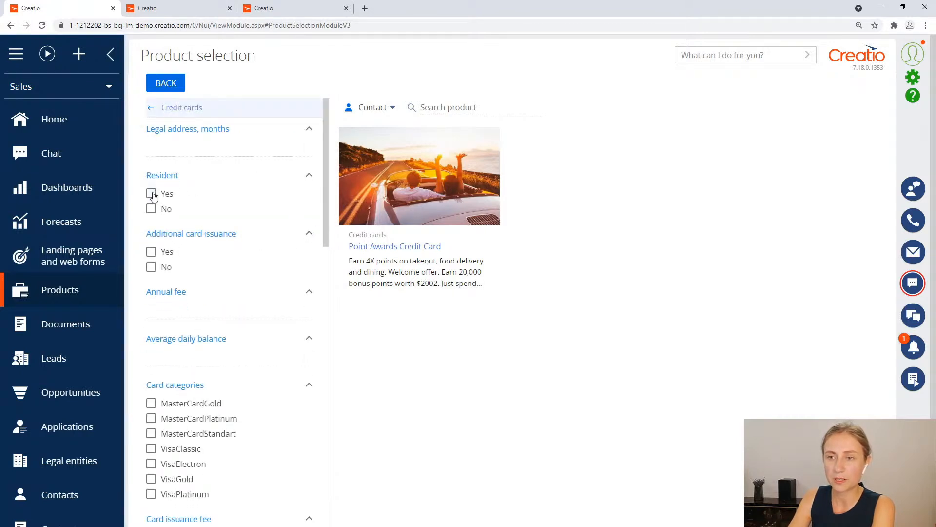
{"action": "left_click", "coordinate": [152, 194]}
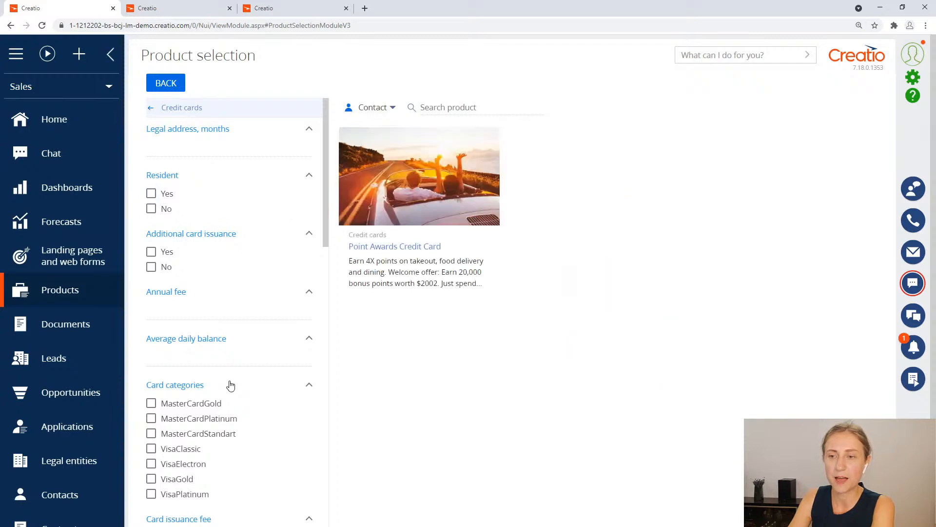
Filter the credit cards by the categories MasterCardGold and VisaClassic one at a time, clearing each filter again.
{"action": "scroll", "coordinate": [226, 361], "scroll_direction": "down", "scroll_amount": 1}
{"action": "left_click", "coordinate": [152, 355]}
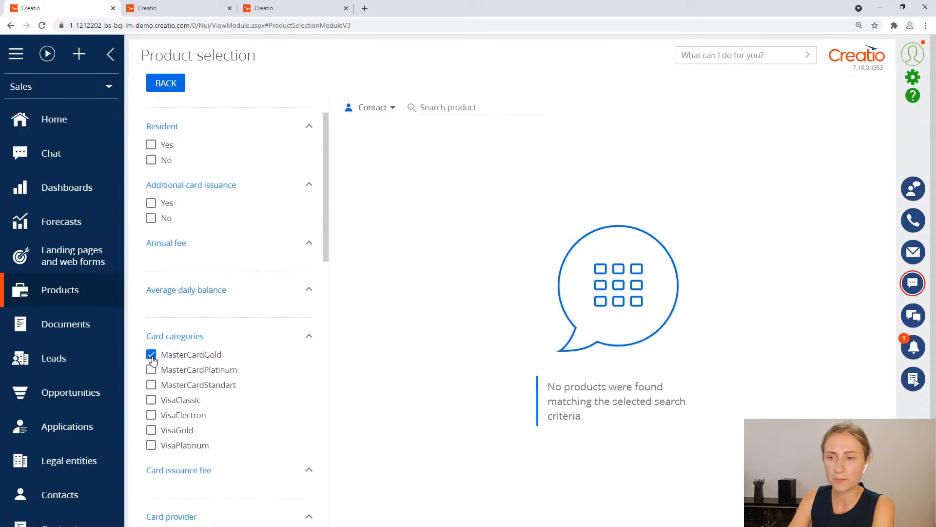
{"action": "left_click", "coordinate": [151, 355]}
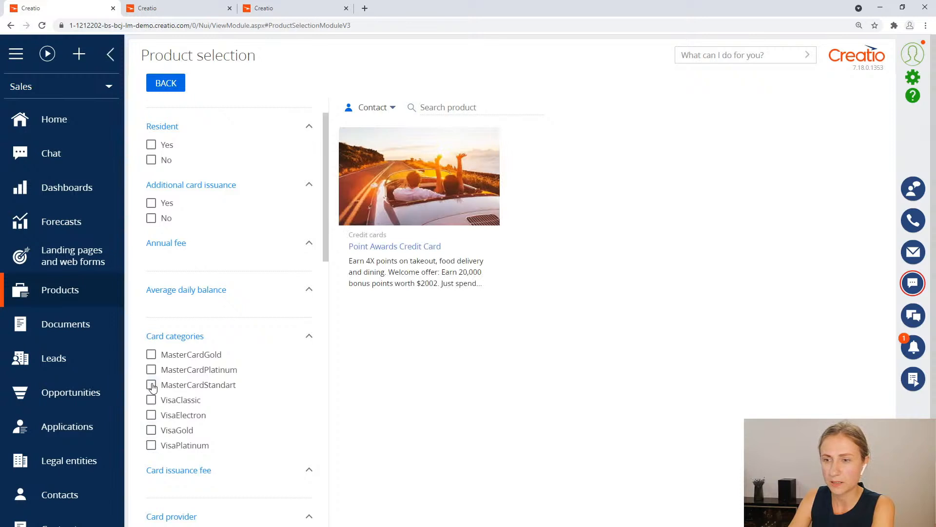
{"action": "left_click", "coordinate": [151, 401]}
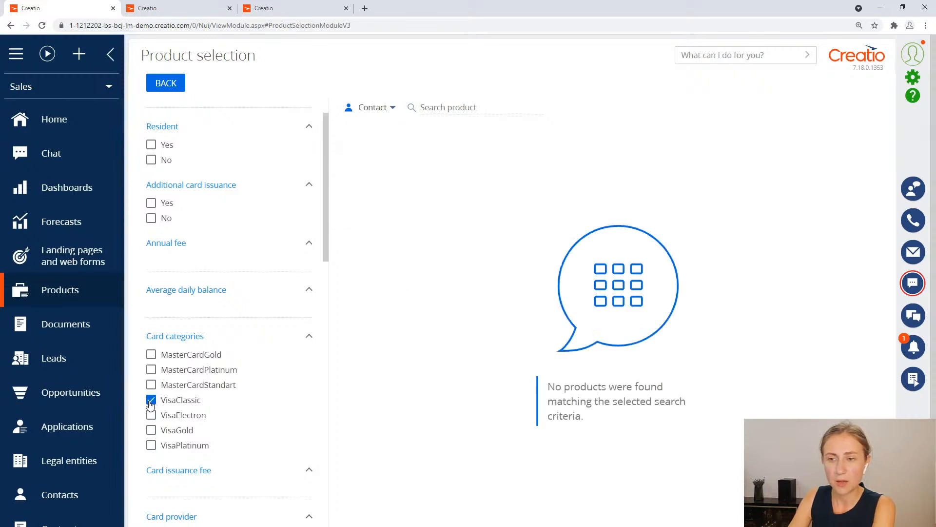
{"action": "left_click", "coordinate": [151, 400]}
Try the card provider filters MasterCard, American Express and Visa on the credit cards, leaving all of them cleared.
{"action": "scroll", "coordinate": [224, 364], "scroll_direction": "down", "scroll_amount": 3}
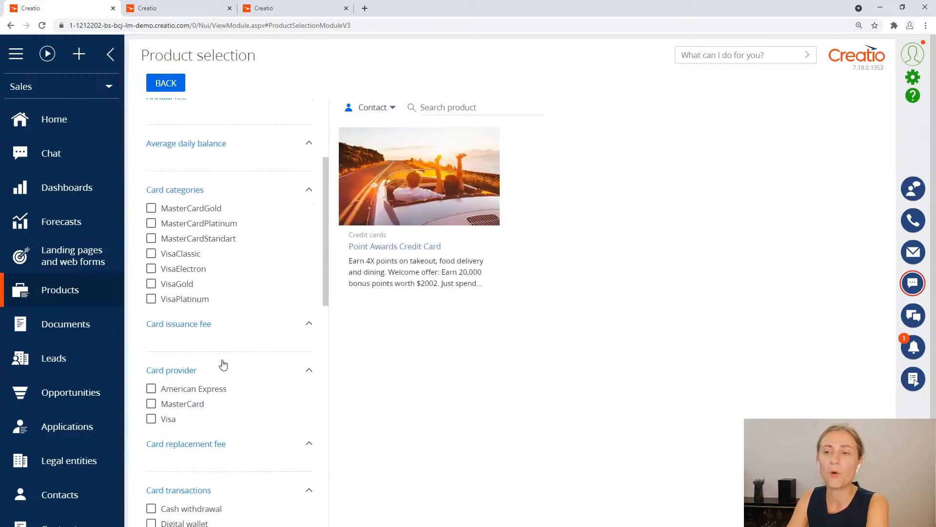
{"action": "left_click", "coordinate": [151, 404]}
{"action": "left_click", "coordinate": [151, 404]}
{"action": "left_click", "coordinate": [151, 389]}
{"action": "left_click", "coordinate": [151, 418]}
{"action": "left_click", "coordinate": [152, 389]}
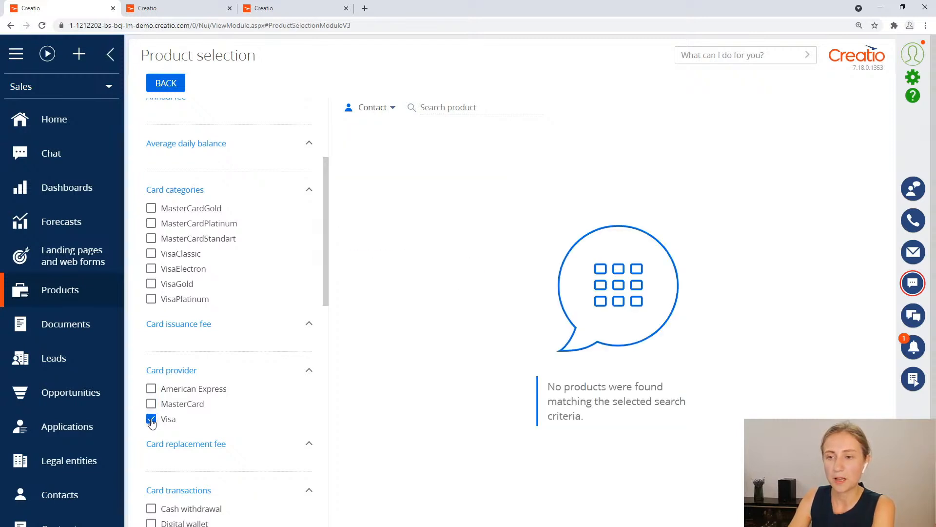
{"action": "left_click", "coordinate": [151, 419]}
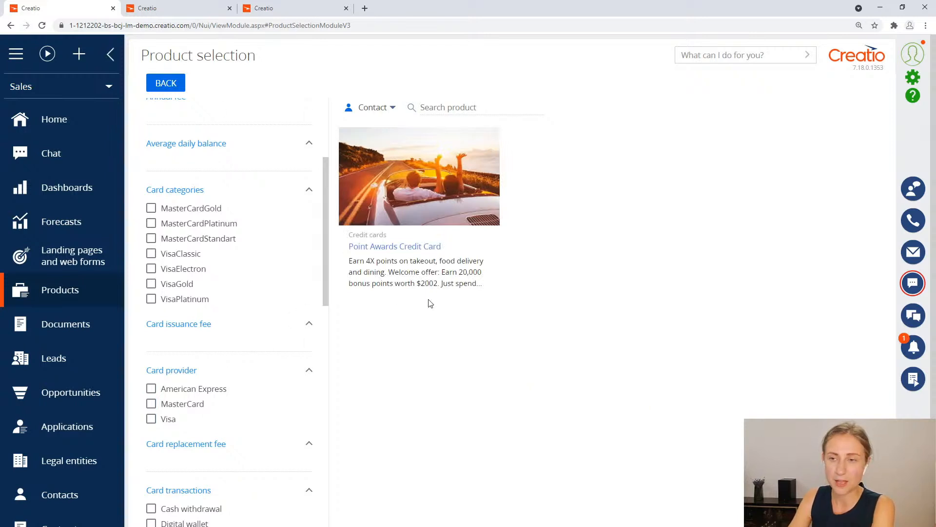
{"action": "scroll", "coordinate": [220, 302], "scroll_direction": "up", "scroll_amount": 3}
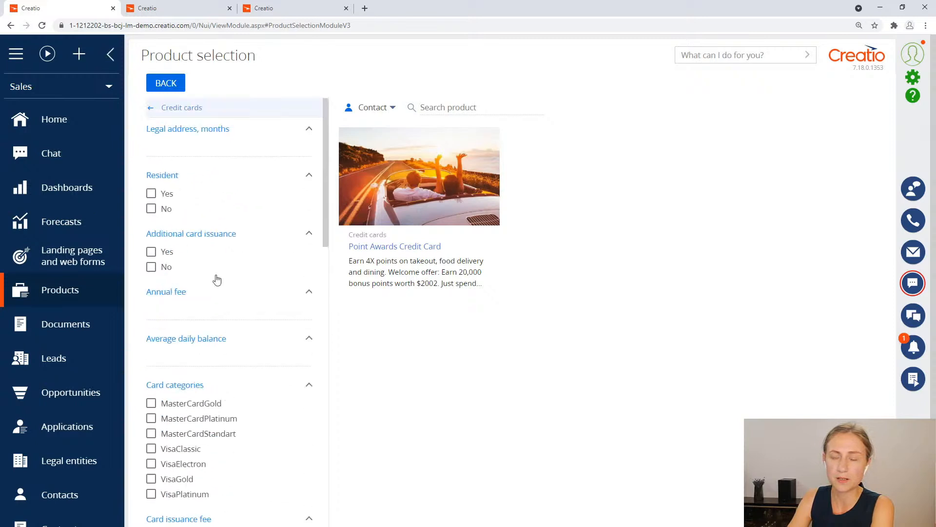
Reopen product selection from the Products section and show the filters for Mortgages and Real Estate loans under Loan services.
{"action": "left_click", "coordinate": [178, 93]}
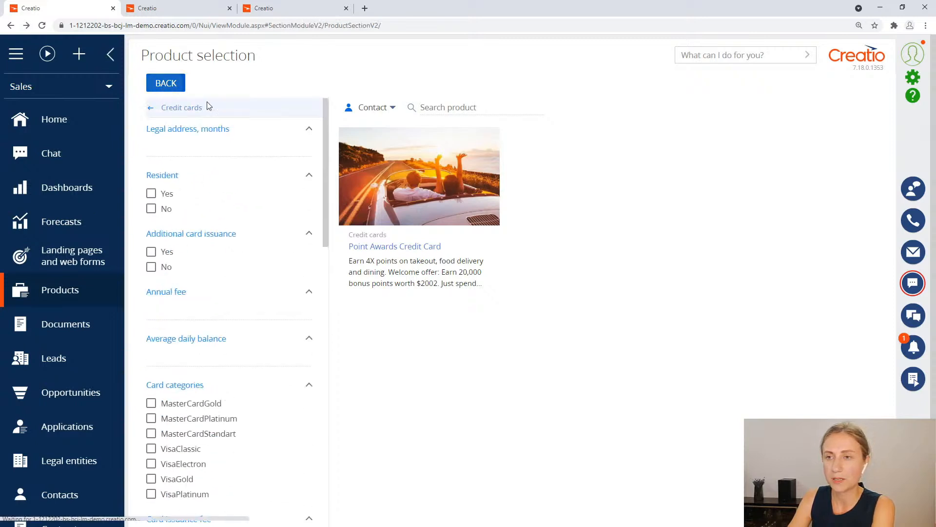
{"action": "left_click", "coordinate": [337, 84]}
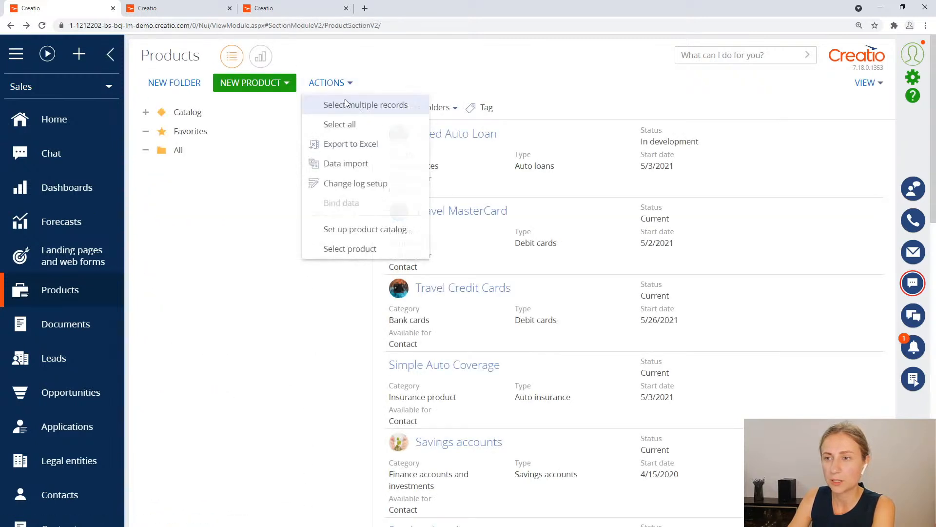
{"action": "left_click", "coordinate": [351, 249]}
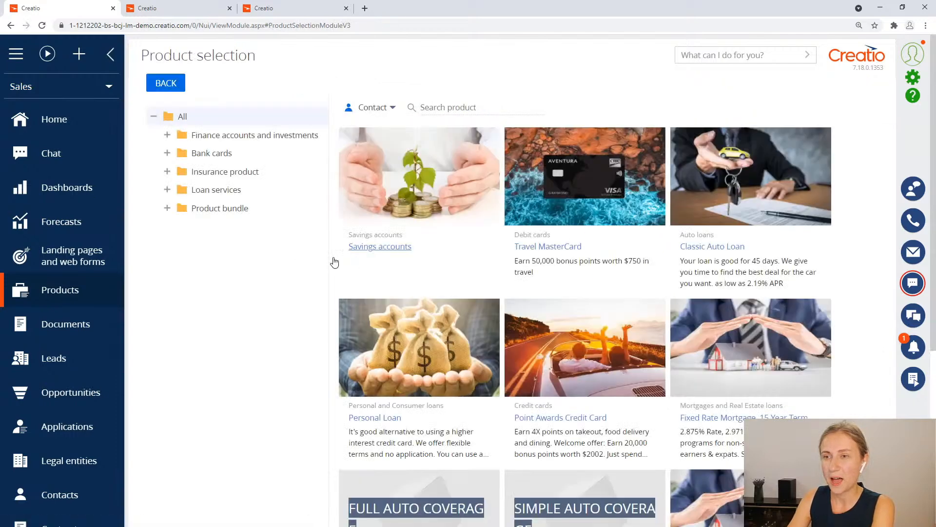
{"action": "left_click", "coordinate": [167, 189]}
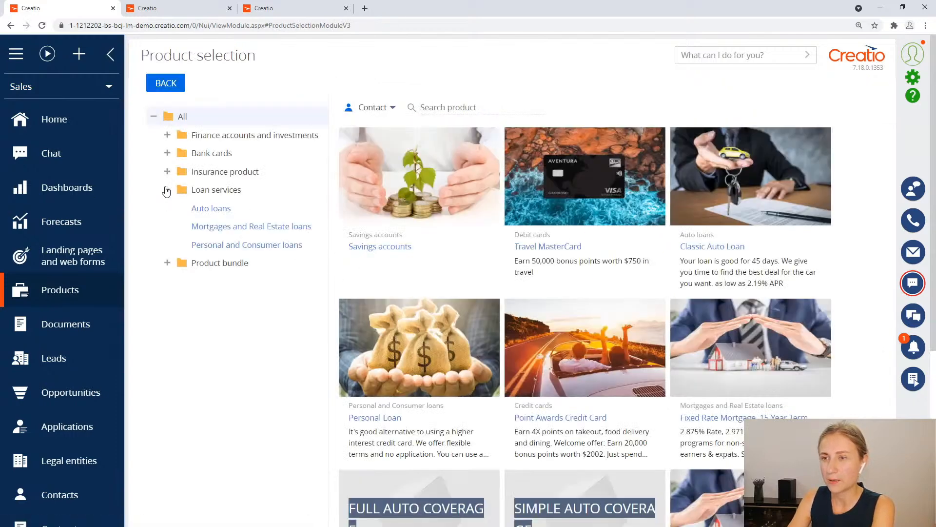
{"action": "left_click", "coordinate": [209, 227]}
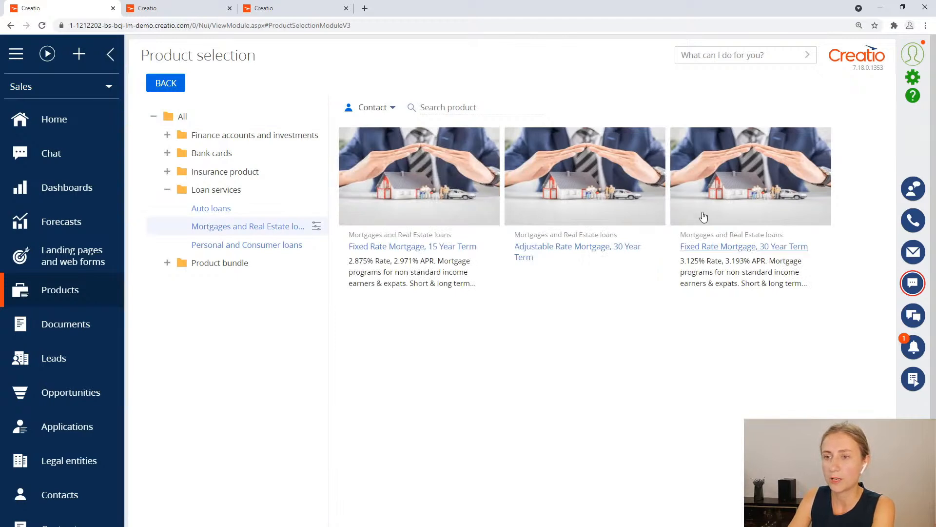
{"action": "left_click", "coordinate": [316, 227]}
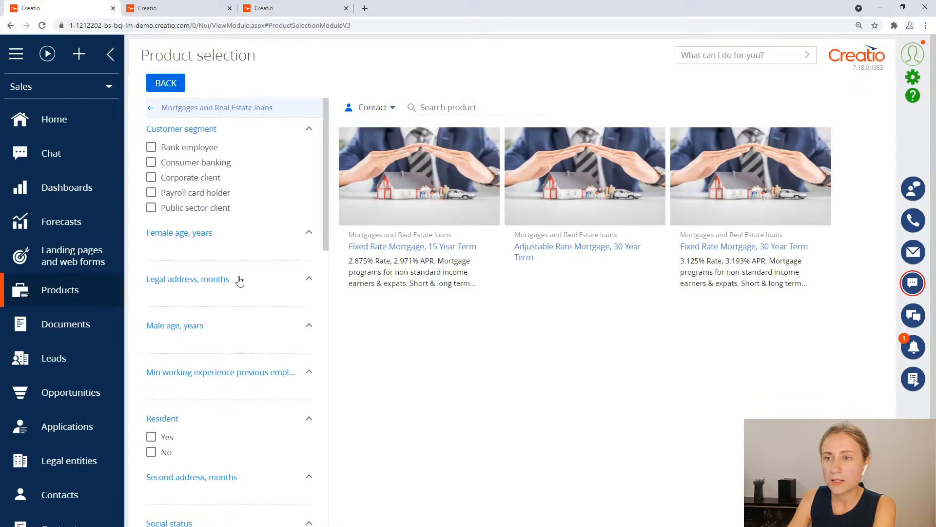
Filter the mortgages by the customer segments Bank employee and Consumer banking in turn, clearing each one again.
{"action": "left_click", "coordinate": [153, 150]}
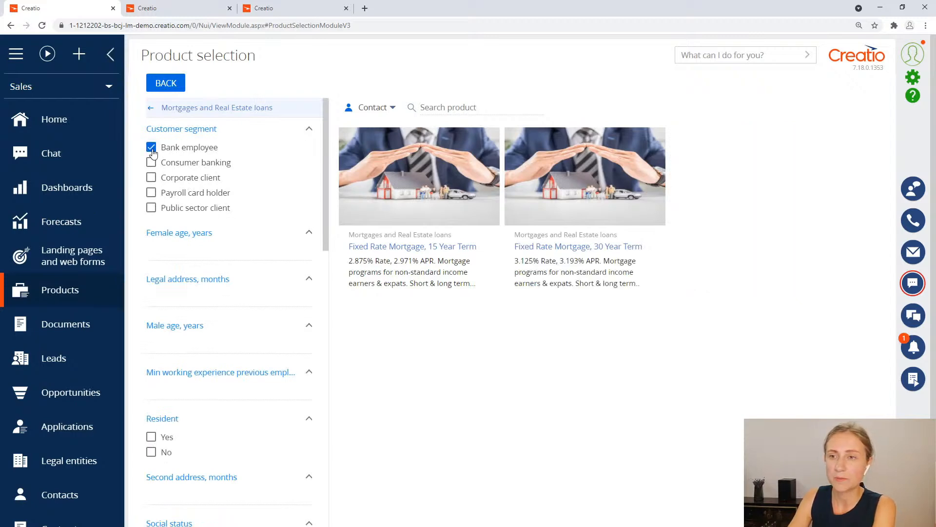
{"action": "left_click", "coordinate": [151, 147]}
{"action": "left_click", "coordinate": [152, 164]}
{"action": "left_click", "coordinate": [152, 165]}
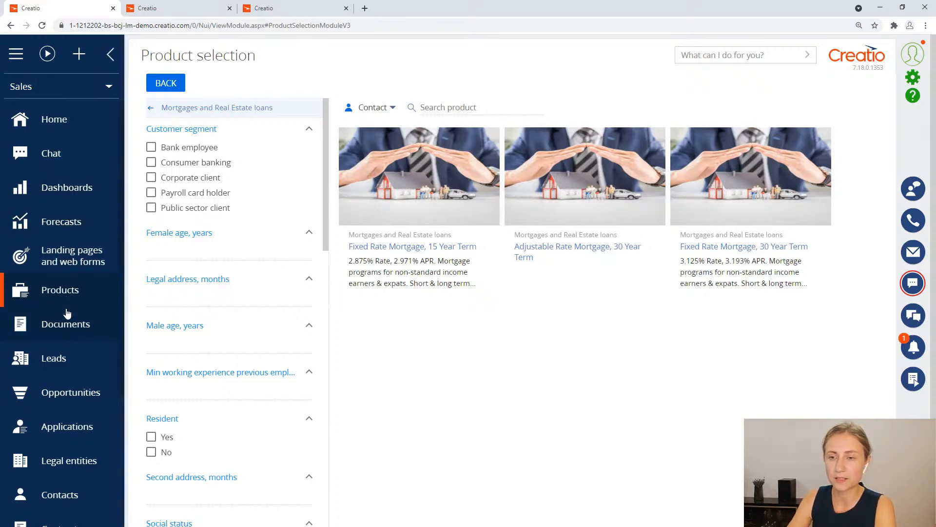
Open the first contact's record in Contacts, view the product selection for its next best offers and highlight the contact's name.
{"action": "scroll", "coordinate": [67, 313], "scroll_direction": "down", "scroll_amount": 1}
{"action": "left_click", "coordinate": [75, 446]}
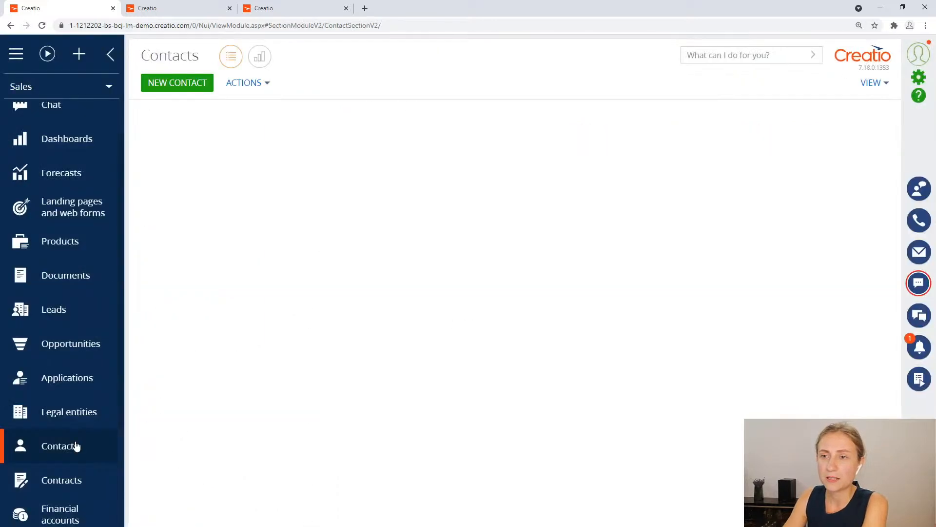
{"action": "left_click", "coordinate": [217, 134]}
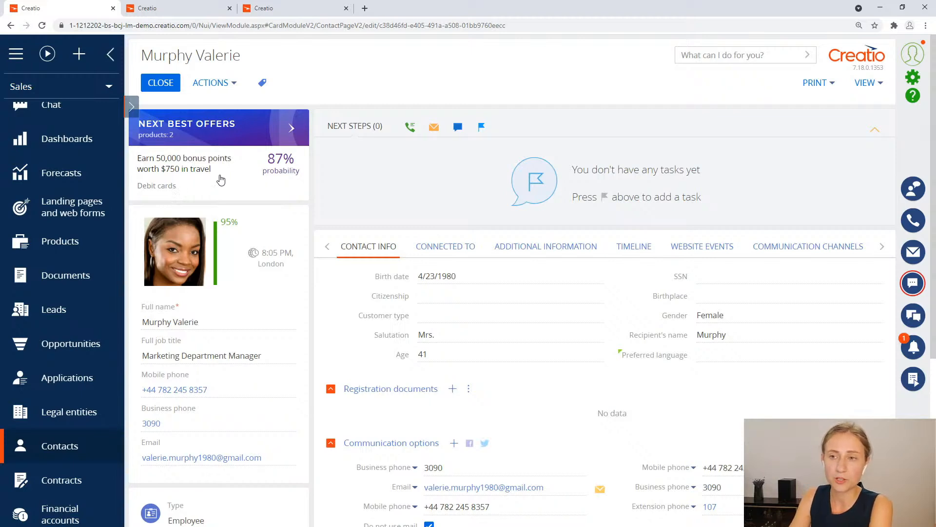
{"action": "left_click", "coordinate": [234, 168]}
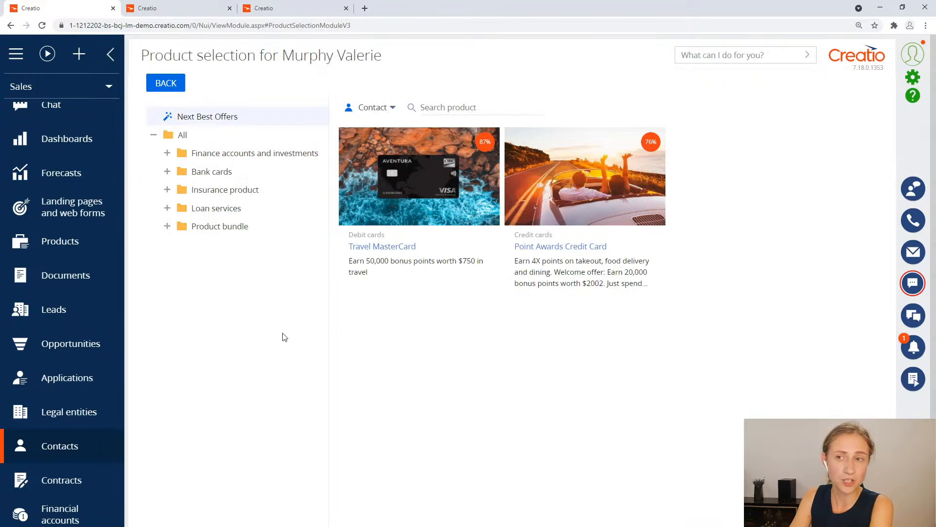
{"action": "left_click_drag", "start_coordinate": [279, 59], "coordinate": [380, 70]}
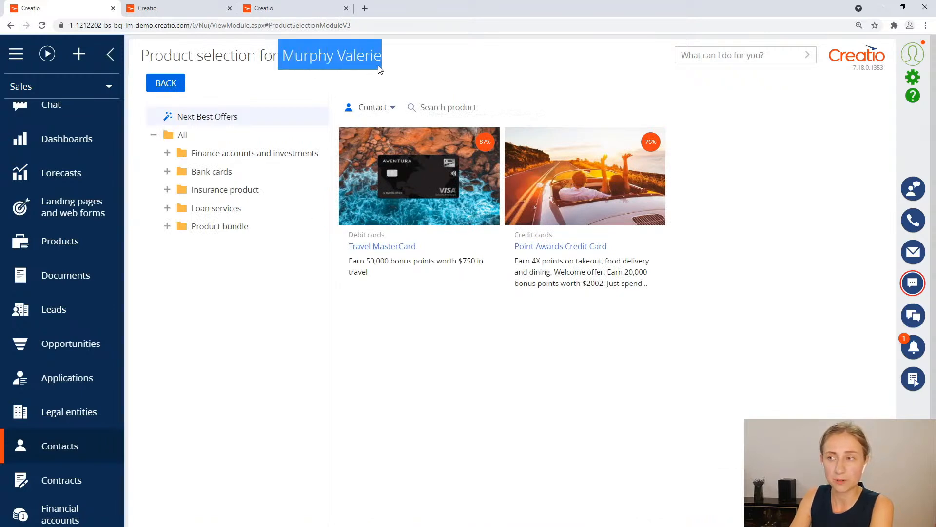
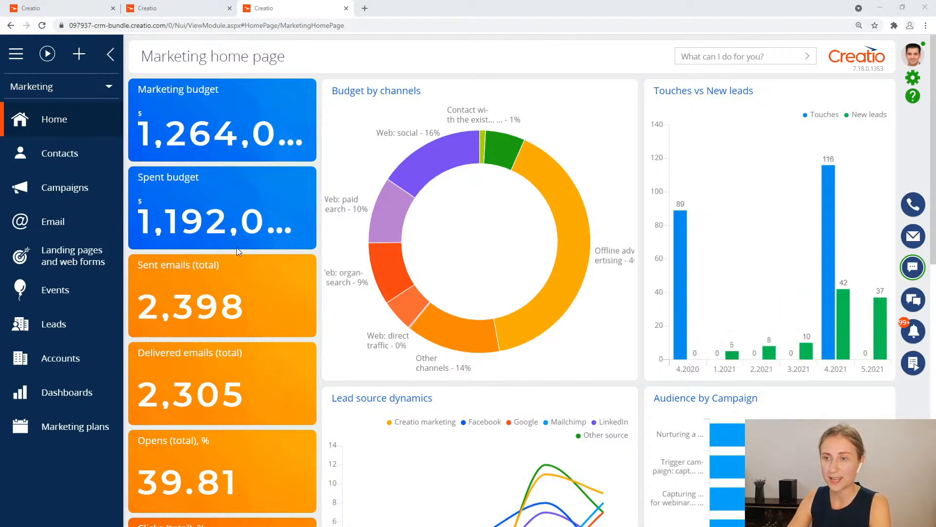
Open the marketing email inviting to the webinar on nurturing customer's leads and show its parameters.
{"action": "left_click", "coordinate": [71, 227]}
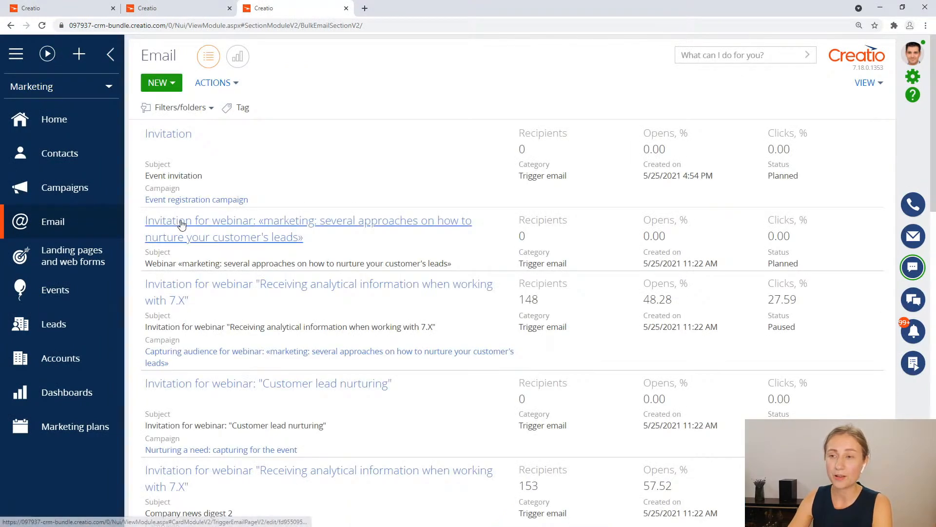
{"action": "left_click", "coordinate": [181, 225]}
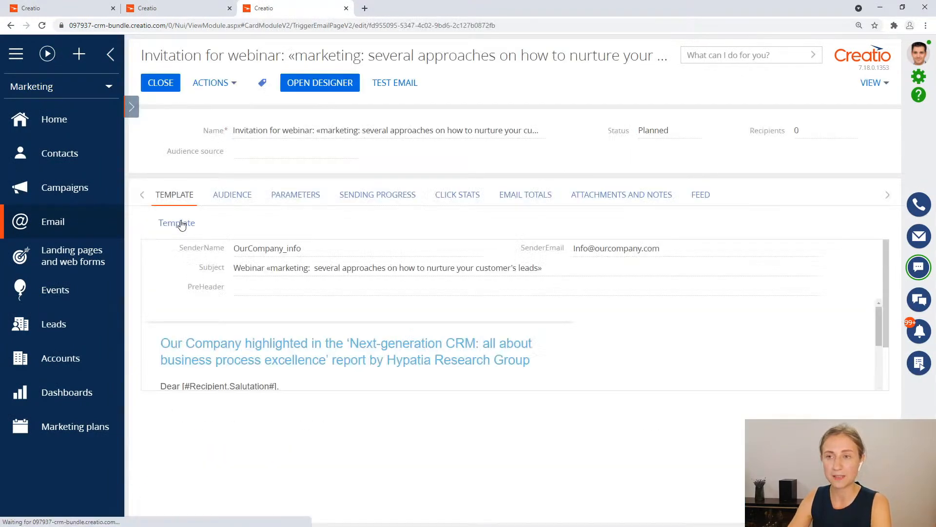
{"action": "left_click", "coordinate": [303, 203]}
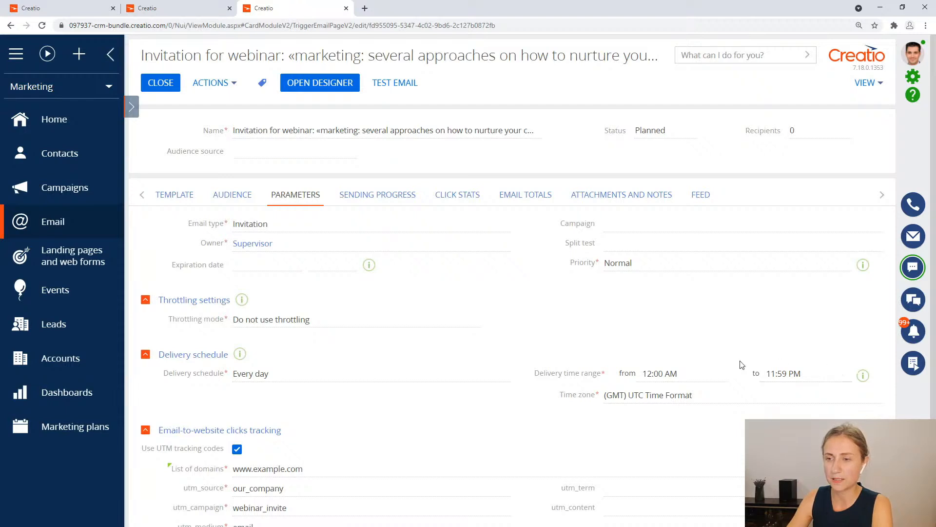
Set the email's delivery schedule to Days of the week, with Sunday and Saturday excluded.
{"action": "left_click", "coordinate": [499, 376]}
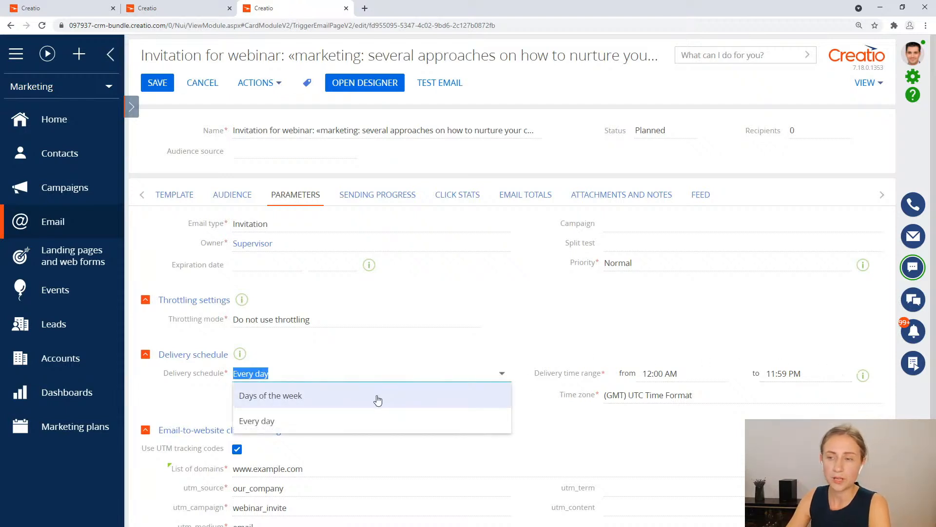
{"action": "left_click", "coordinate": [378, 399]}
{"action": "left_click", "coordinate": [241, 403]}
{"action": "left_click", "coordinate": [412, 403]}
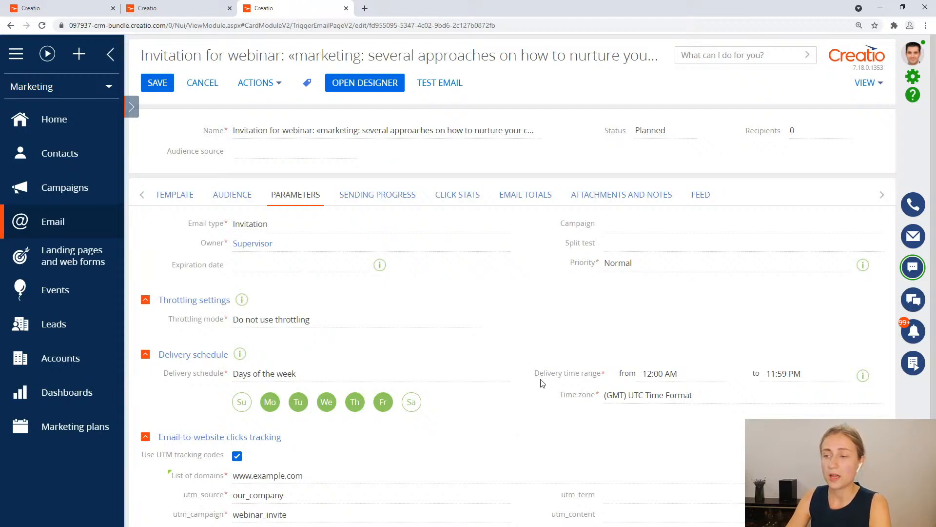
{"action": "left_click_drag", "start_coordinate": [537, 380], "coordinate": [597, 380]}
{"action": "left_click", "coordinate": [595, 388]}
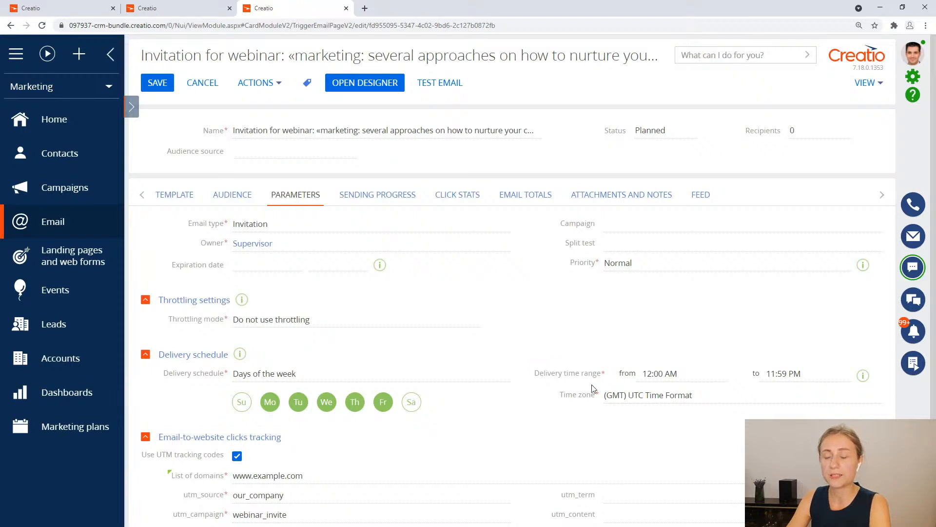
Set the delivery time zone to Eastern Time (US & Canada) (GMT-05:00).
{"action": "left_click", "coordinate": [710, 397]}
{"action": "type", "text": "new"}
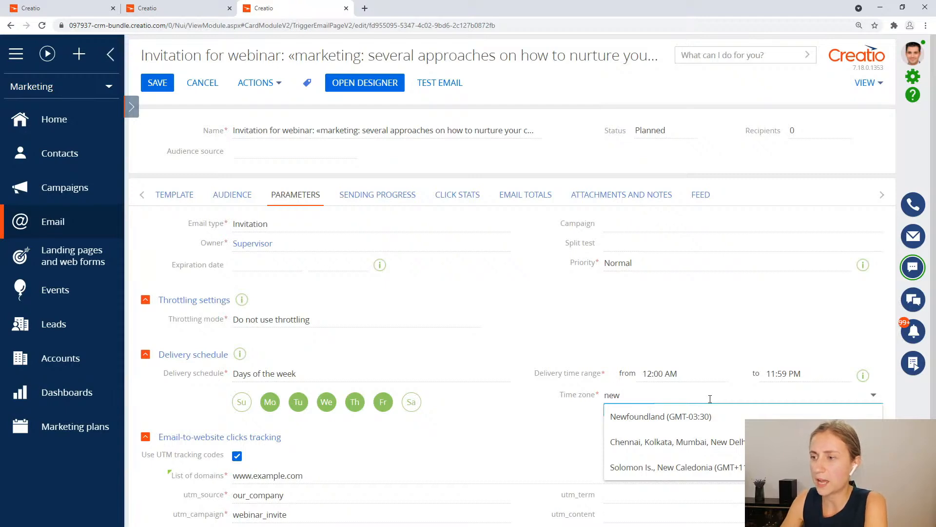
{"action": "key", "text": "BackSpace"}
{"action": "key", "text": "BackSpace"}
{"action": "key", "text": "BackSpace"}
{"action": "type", "text": "eas"}
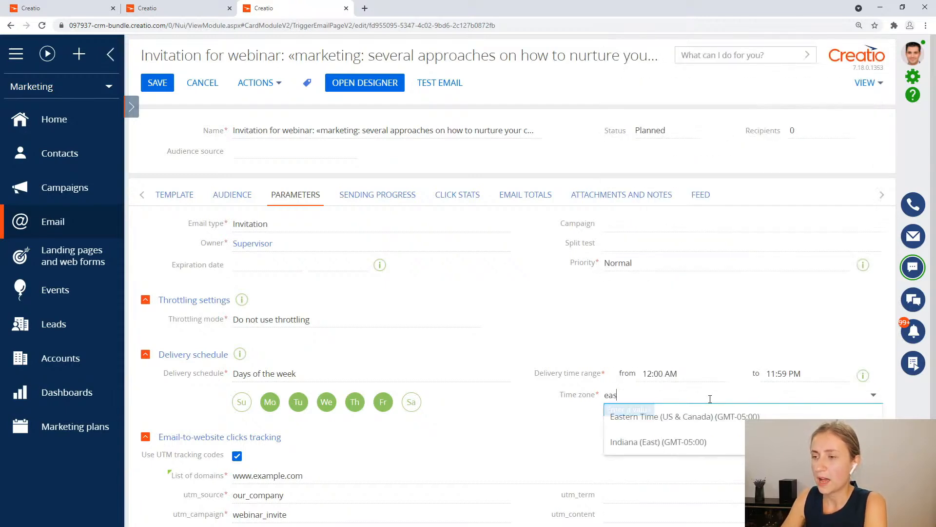
{"action": "left_click", "coordinate": [714, 420]}
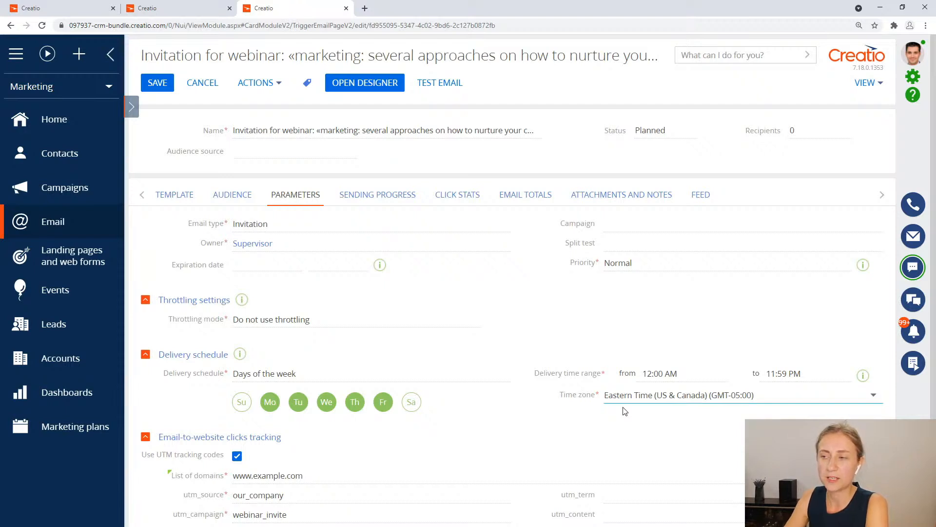
Set the start of the email's delivery time range to 9:00 AM.
{"action": "left_click", "coordinate": [864, 376]}
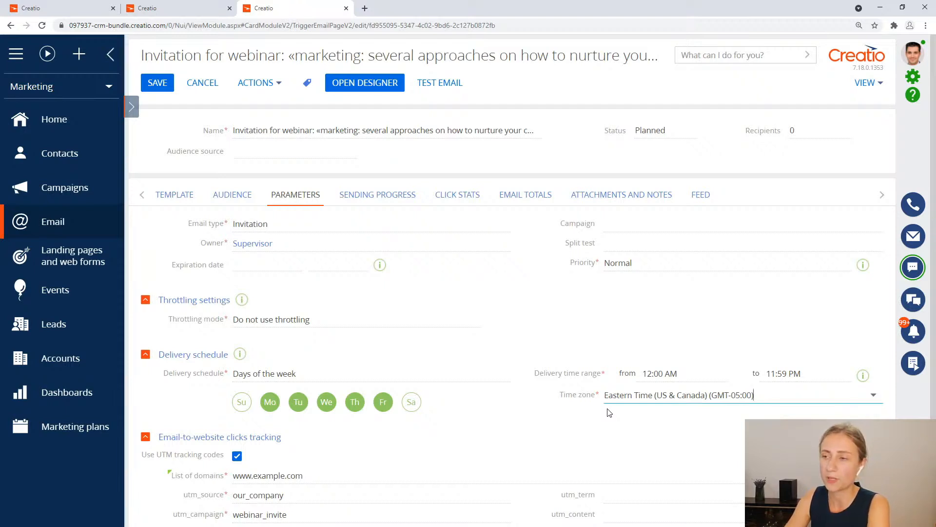
{"action": "left_click", "coordinate": [716, 374]}
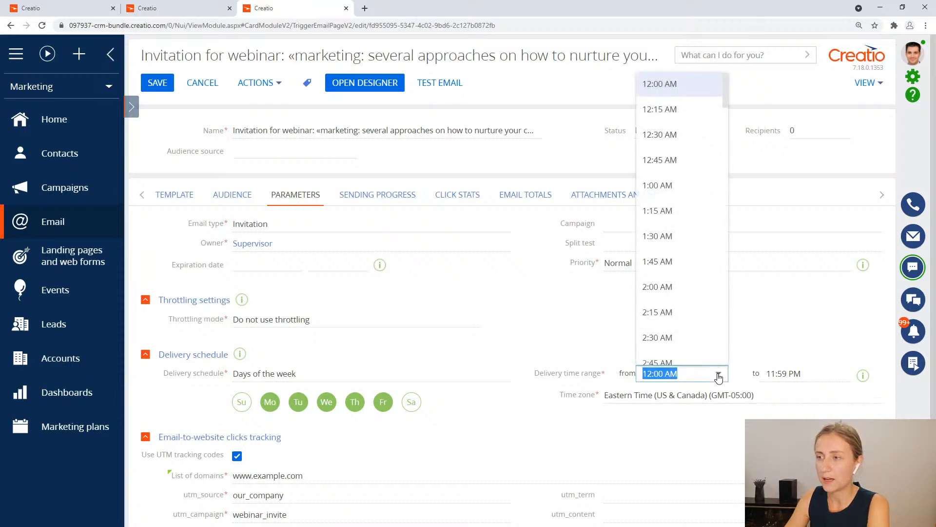
{"action": "scroll", "coordinate": [712, 300], "scroll_direction": "down", "scroll_amount": 8}
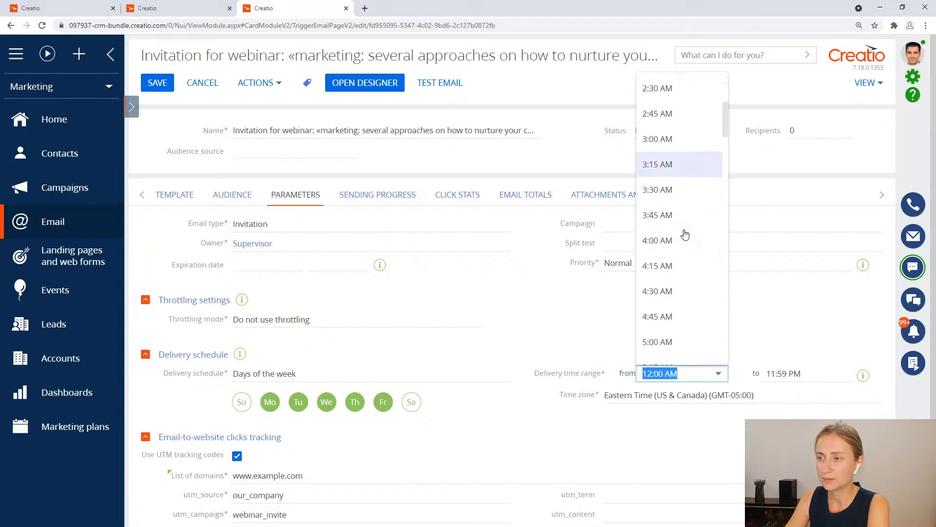
{"action": "scroll", "coordinate": [687, 245], "scroll_direction": "down", "scroll_amount": 4}
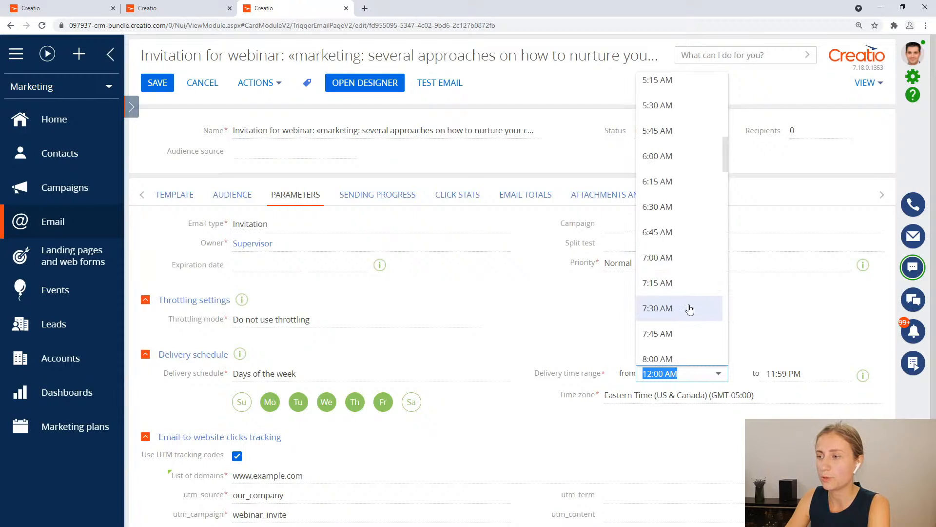
{"action": "scroll", "coordinate": [690, 302], "scroll_direction": "down", "scroll_amount": 3}
{"action": "left_click", "coordinate": [689, 302]}
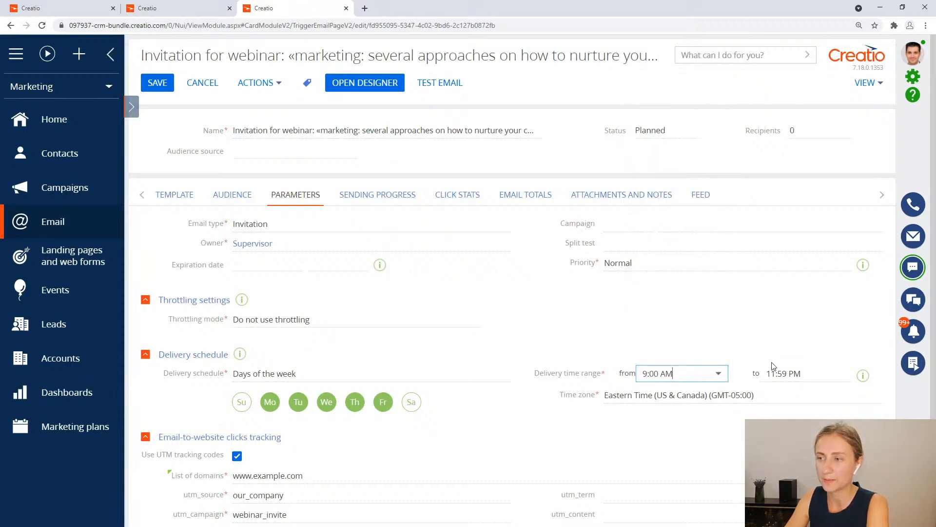
Set the end of the delivery time range to 5:00 PM and view the range's explanatory note.
{"action": "left_click", "coordinate": [837, 376]}
{"action": "scroll", "coordinate": [823, 322], "scroll_direction": "down", "scroll_amount": 15}
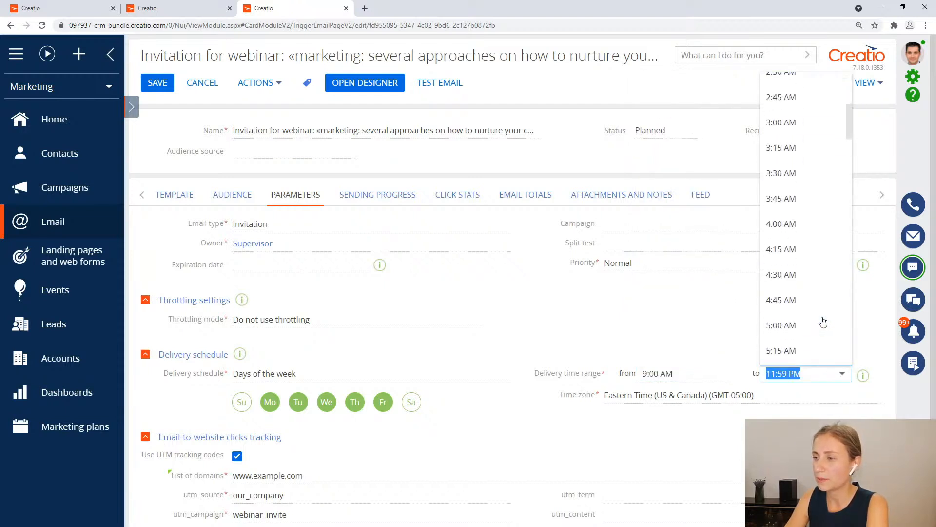
{"action": "scroll", "coordinate": [823, 322], "scroll_direction": "down", "scroll_amount": 8}
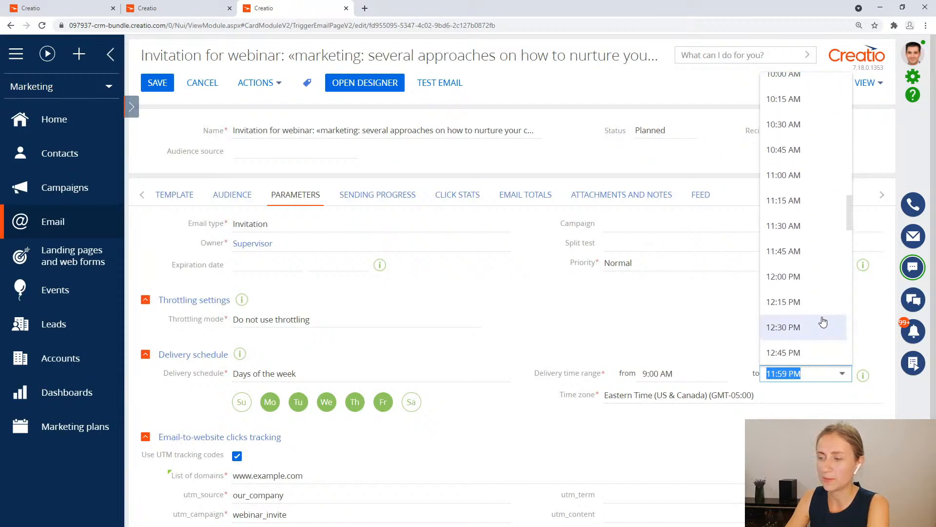
{"action": "scroll", "coordinate": [823, 322], "scroll_direction": "down", "scroll_amount": 6}
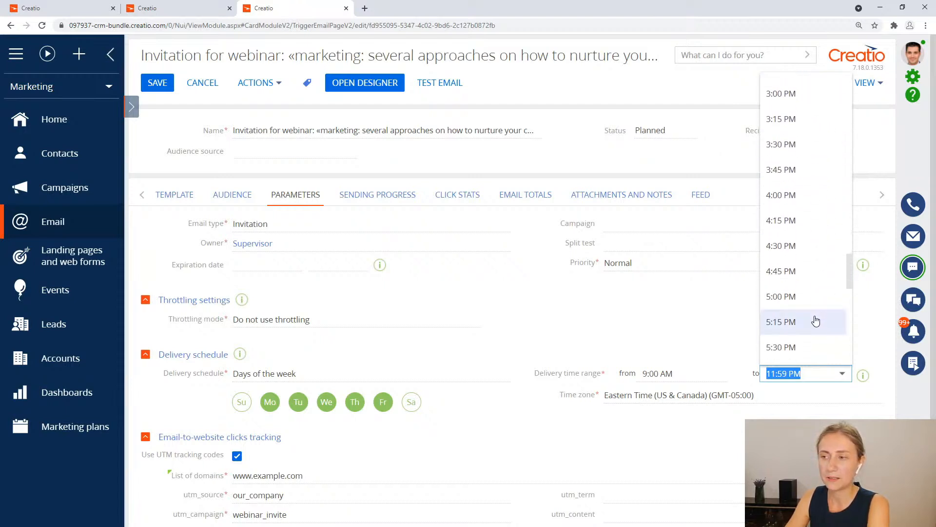
{"action": "left_click", "coordinate": [808, 306]}
{"action": "mouse_move", "coordinate": [862, 381]}
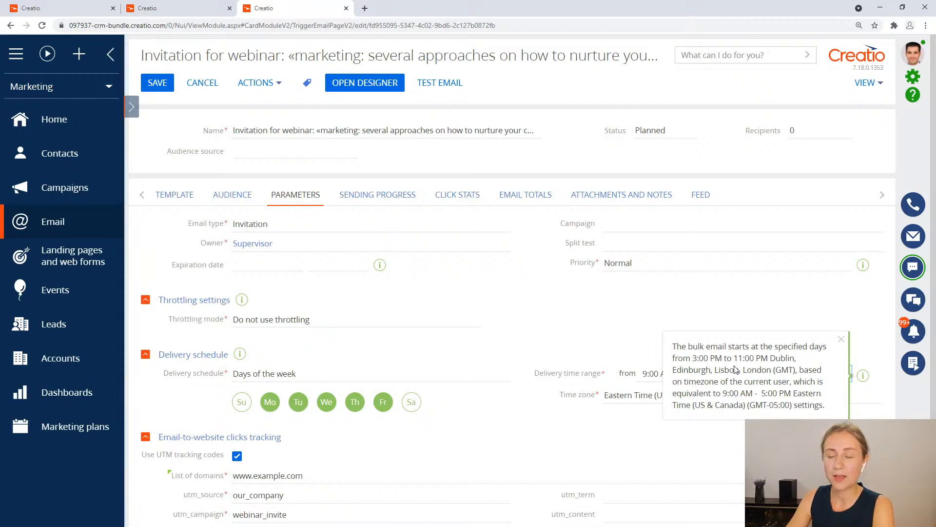
{"action": "left_click", "coordinate": [570, 331]}
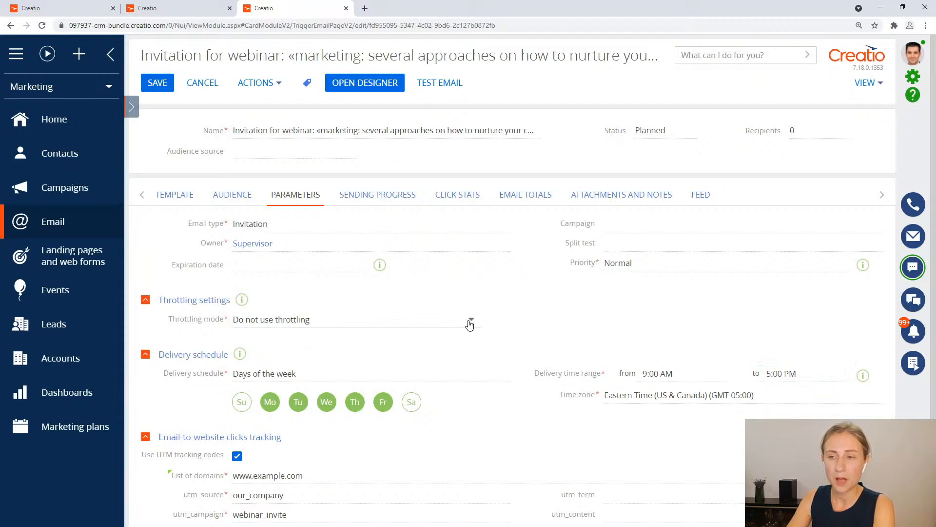
Set the throttling mode to Warmup cold audience and show the available throttling queues.
{"action": "left_click", "coordinate": [471, 323]}
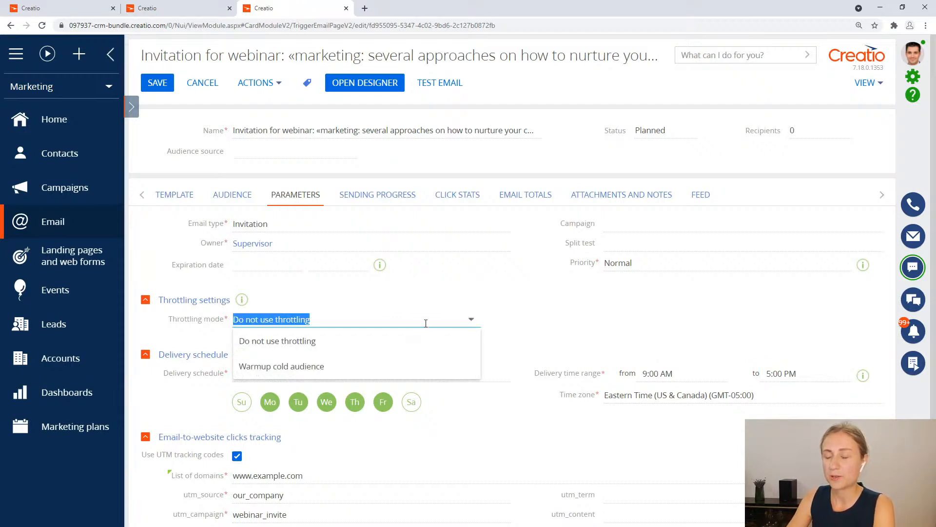
{"action": "left_click", "coordinate": [357, 372]}
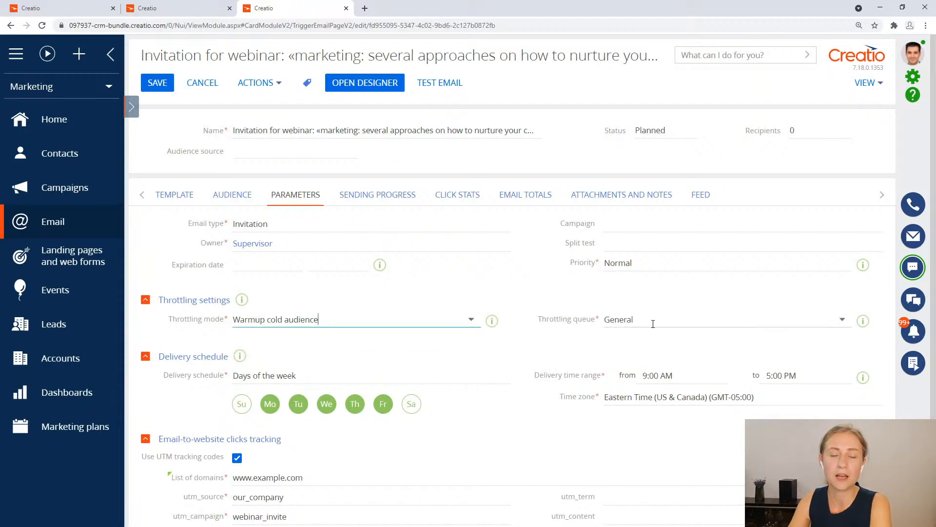
{"action": "left_click", "coordinate": [707, 320]}
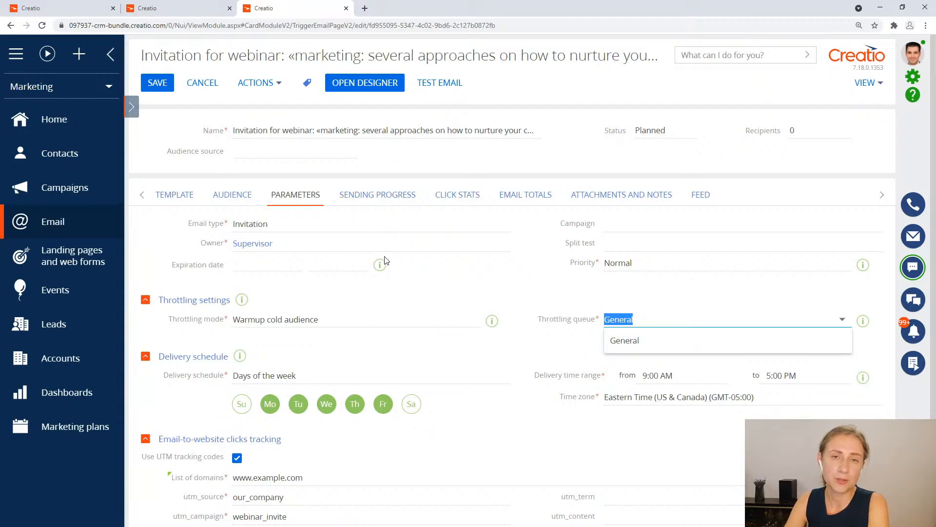
View the expiration date's explanatory note and the available priority options for the email.
{"action": "mouse_move", "coordinate": [381, 266]}
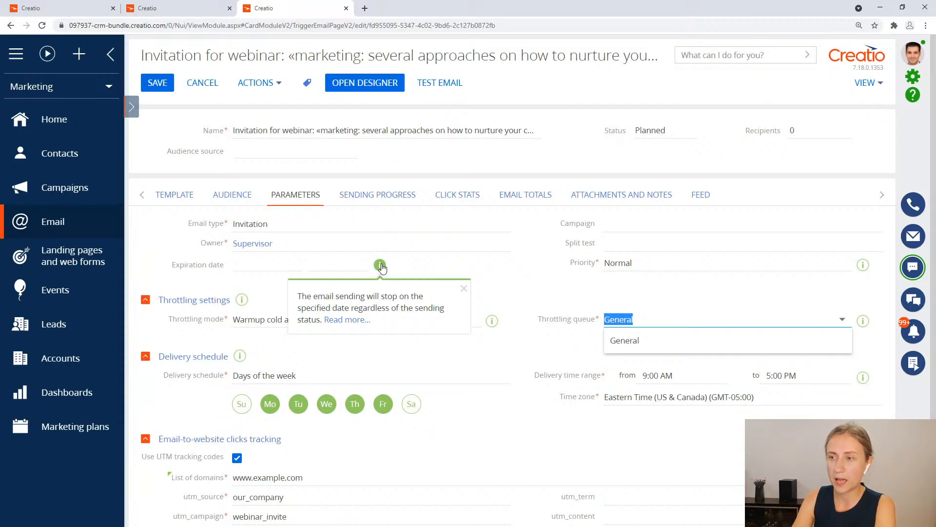
{"action": "left_click", "coordinate": [843, 266]}
{"action": "left_click", "coordinate": [843, 265]}
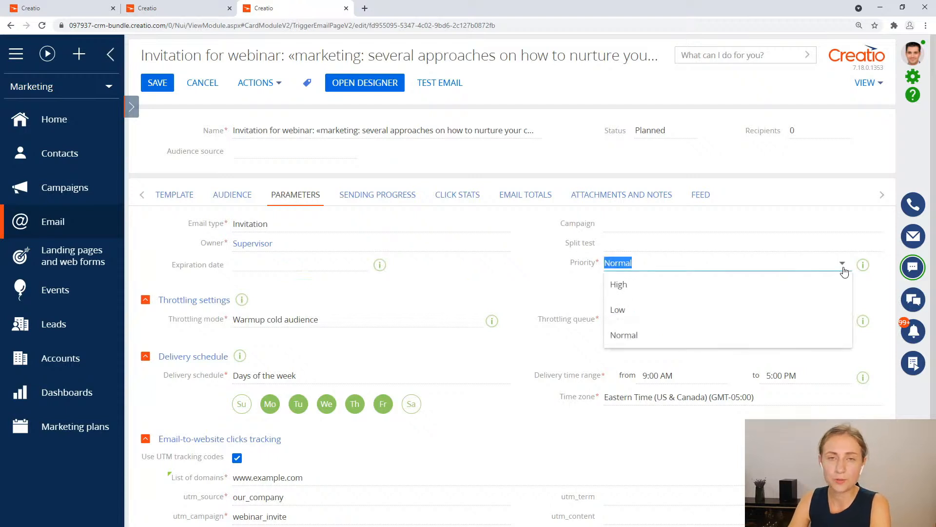
{"action": "mouse_move", "coordinate": [865, 277]}
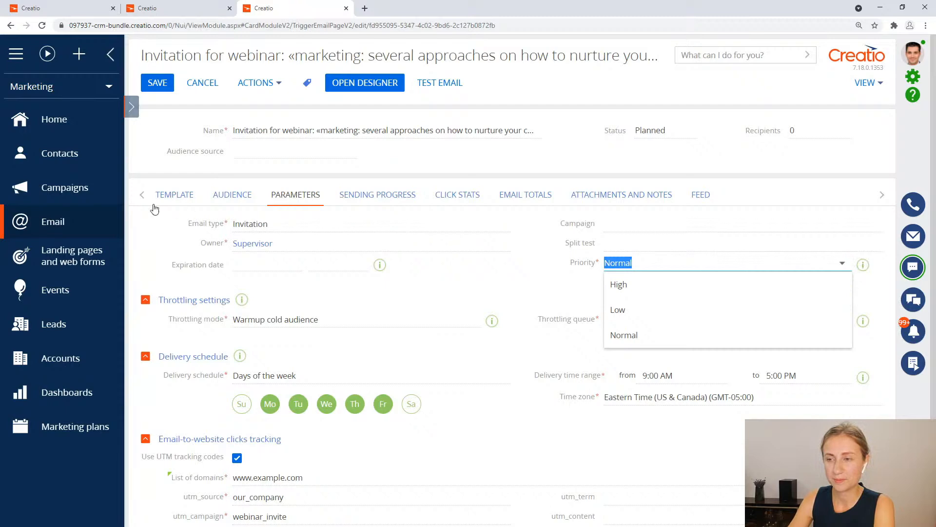
Leave the email without saving its changes and open the Event registration campaign from the Campaigns section.
{"action": "left_click", "coordinate": [91, 193]}
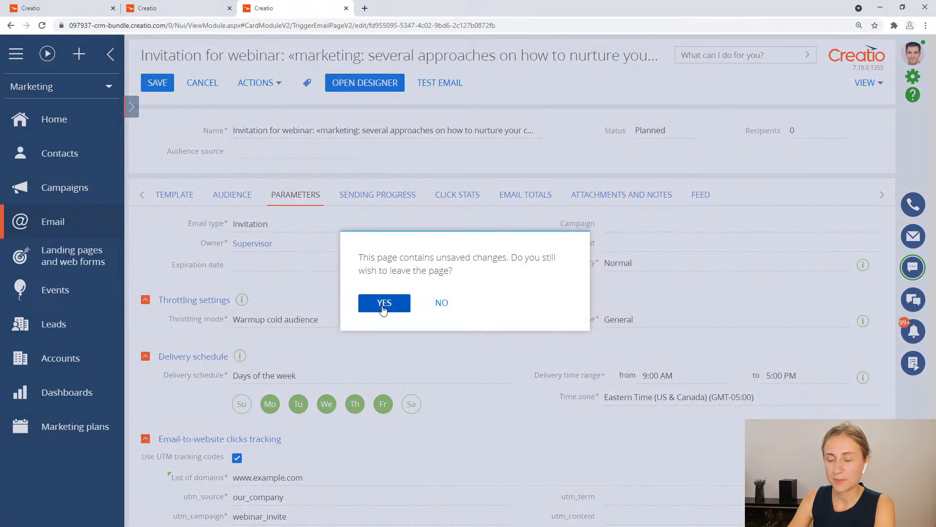
{"action": "left_click", "coordinate": [382, 302]}
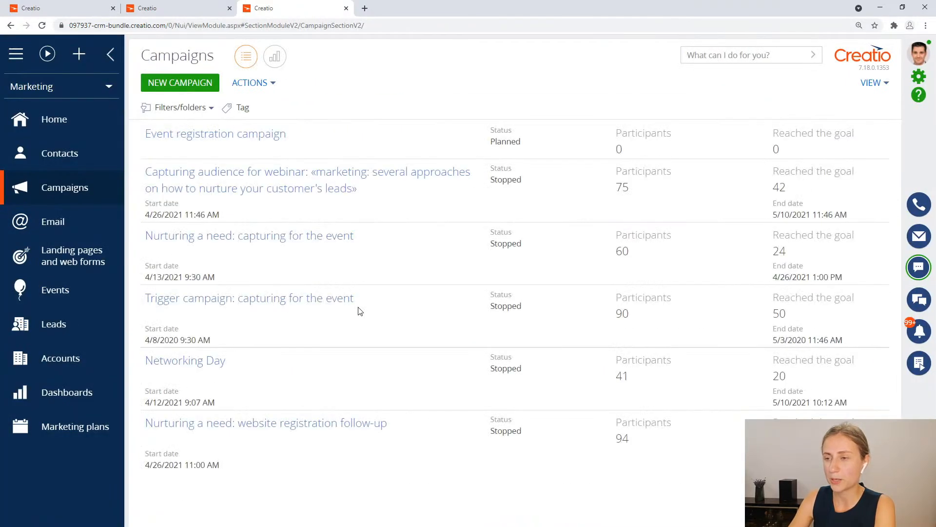
{"action": "left_click", "coordinate": [279, 136]}
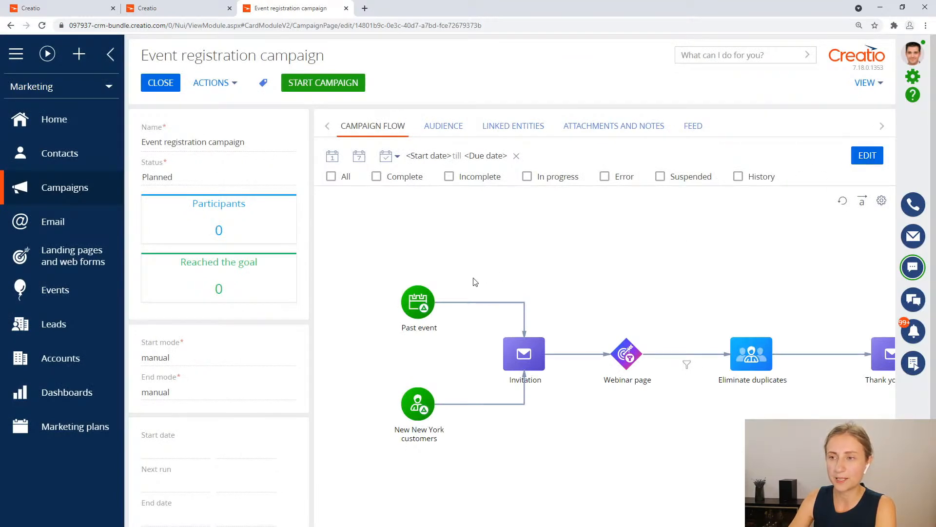
Show all participant statuses in the campaign flow, and view the flow of the campaign capturing the webinar audience.
{"action": "left_click", "coordinate": [332, 177]}
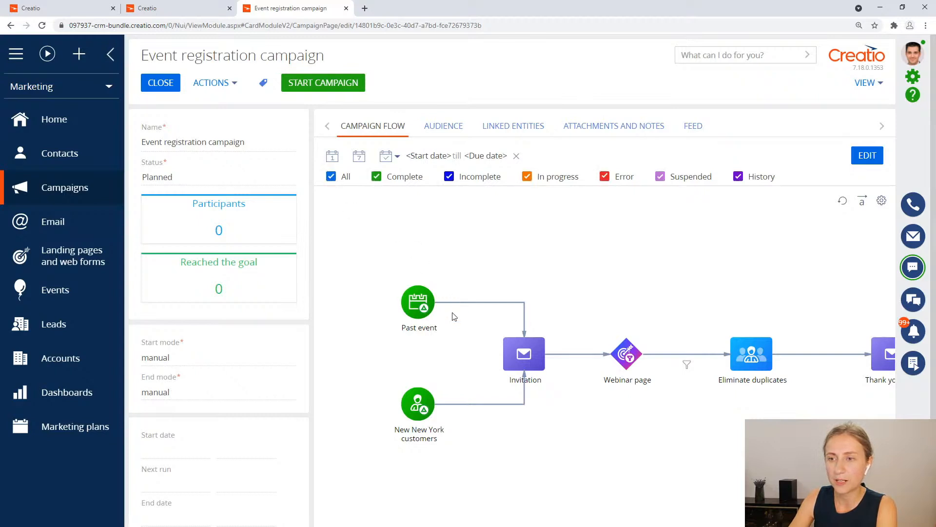
{"action": "left_click", "coordinate": [161, 83]}
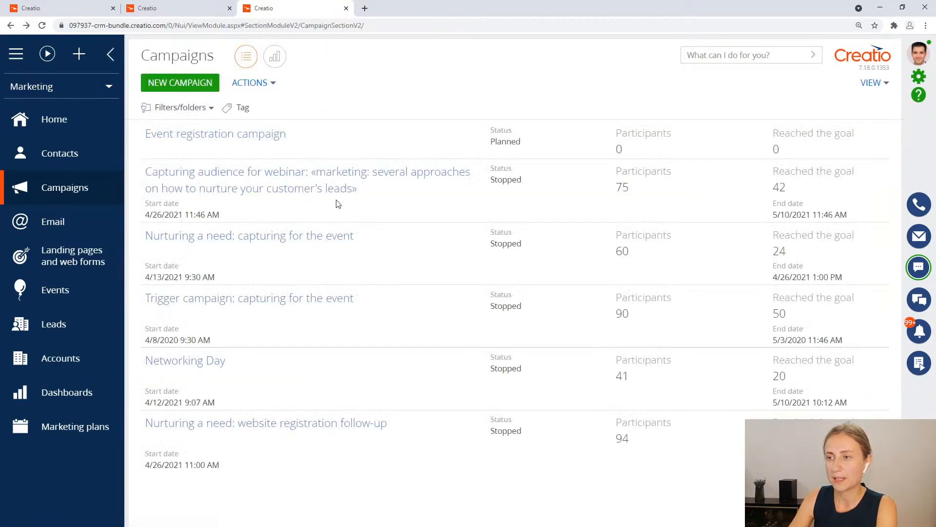
{"action": "left_click", "coordinate": [339, 194]}
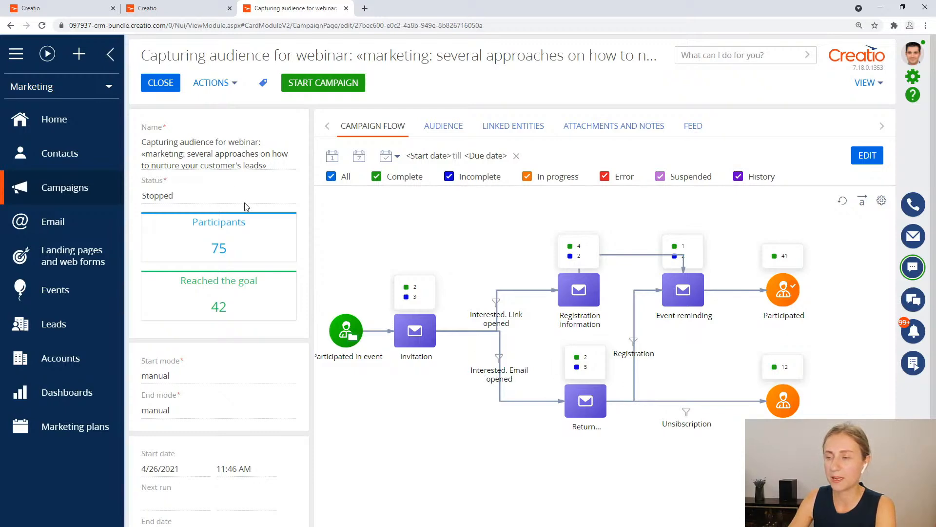
{"action": "left_click", "coordinate": [160, 84]}
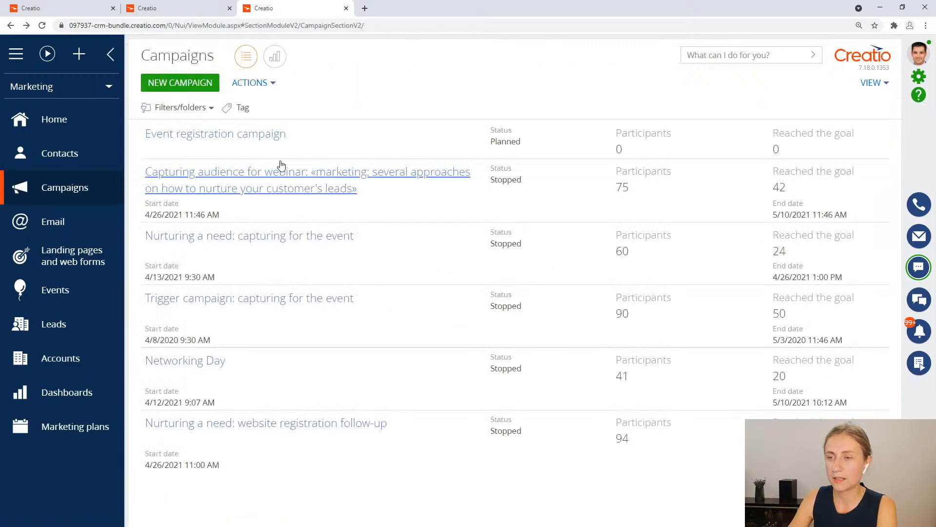
Open the Event registration campaign for editing and show the settings of the conditional flow between Webinar page and Eliminate duplicates.
{"action": "left_click", "coordinate": [248, 140]}
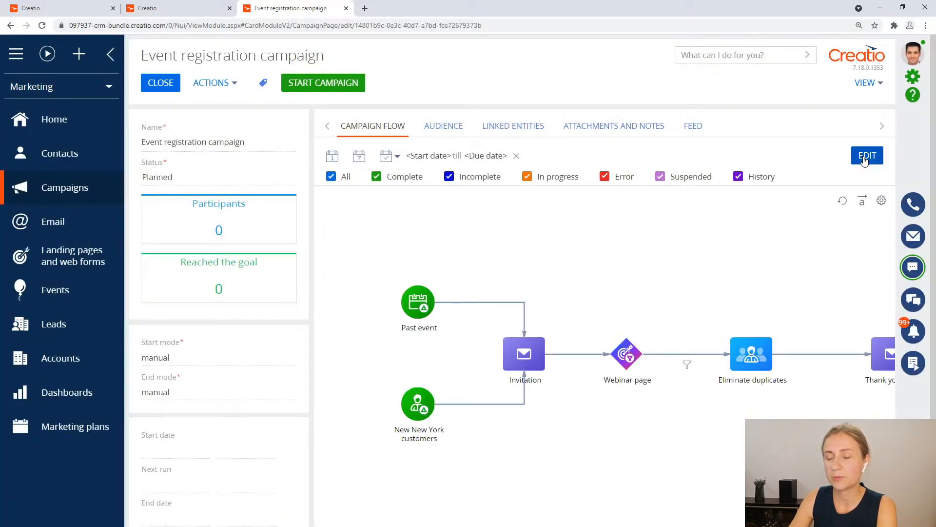
{"action": "left_click", "coordinate": [864, 159]}
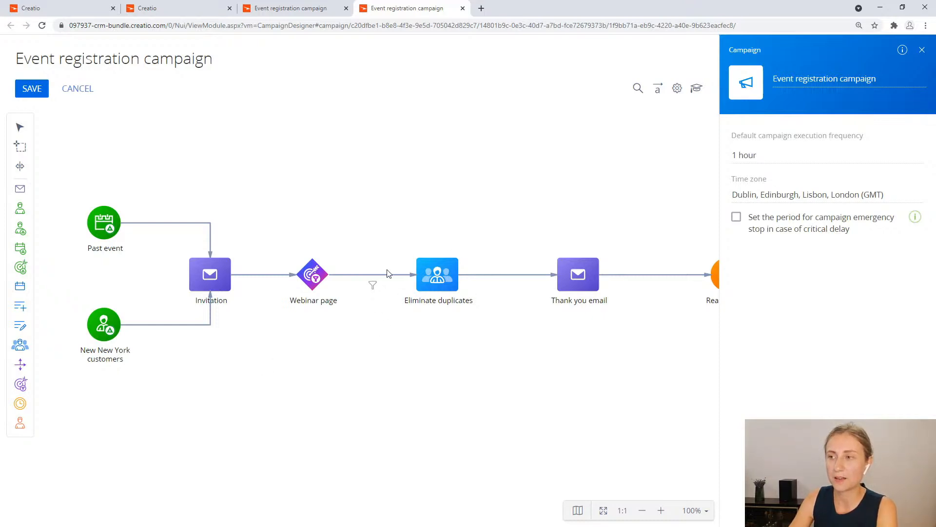
{"action": "left_click", "coordinate": [376, 275]}
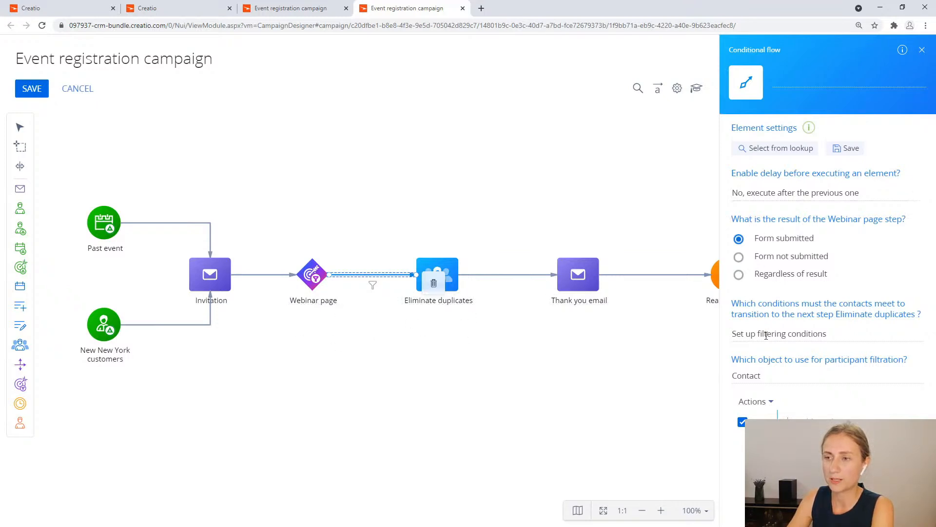
Enable a delay for a specified time period on the conditional flow and enlarge the diagram to 150%.
{"action": "left_click", "coordinate": [845, 193]}
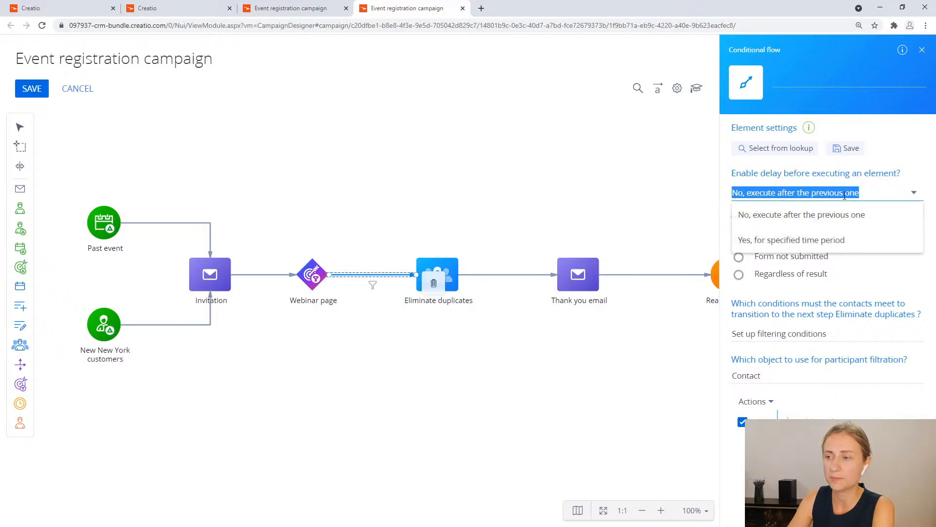
{"action": "left_click", "coordinate": [791, 240]}
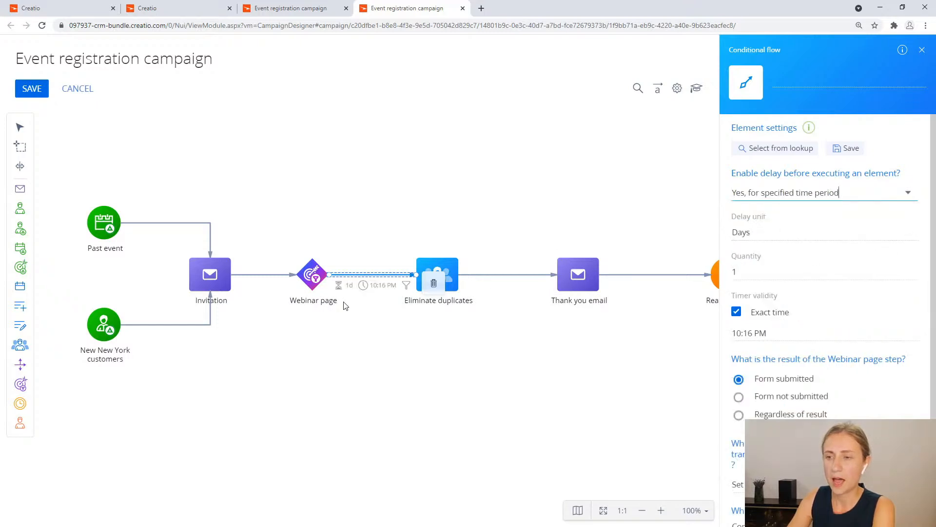
{"action": "left_click", "coordinate": [662, 512]}
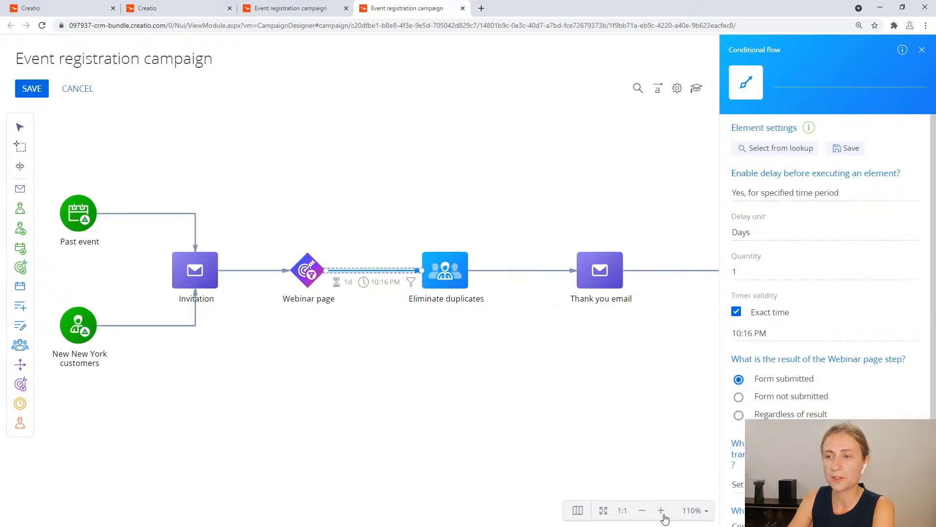
{"action": "left_click", "coordinate": [662, 511]}
{"action": "left_click", "coordinate": [661, 511]}
{"action": "left_click", "coordinate": [661, 510]}
{"action": "left_click", "coordinate": [661, 510]}
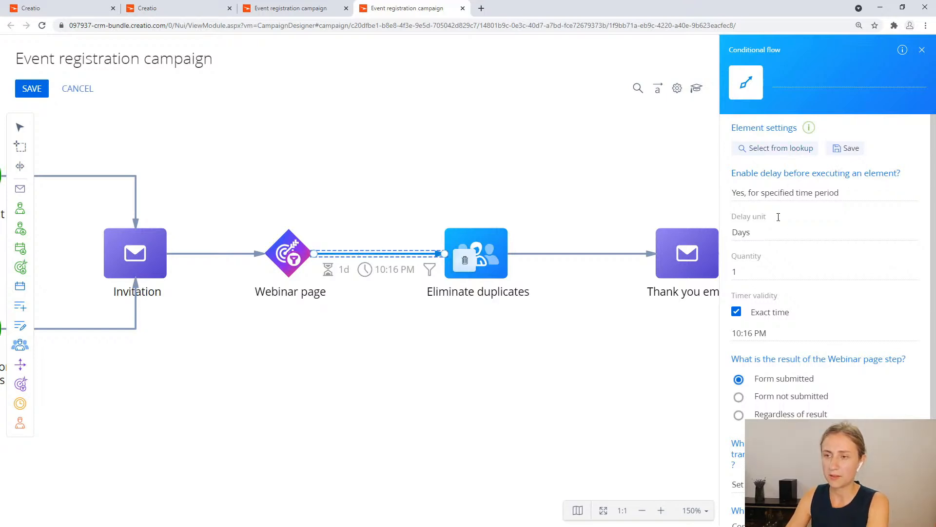
Save the settings of the conditional flow between Webinar page and Eliminate duplicates as an element template named "Registration form flow".
{"action": "left_click", "coordinate": [838, 148]}
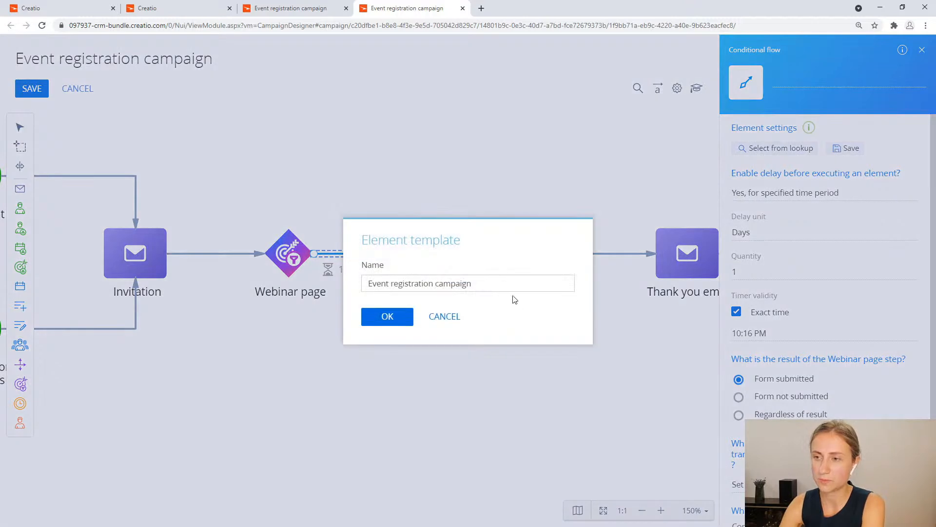
{"action": "left_click", "coordinate": [501, 282]}
{"action": "key", "text": "ctrl+a"}
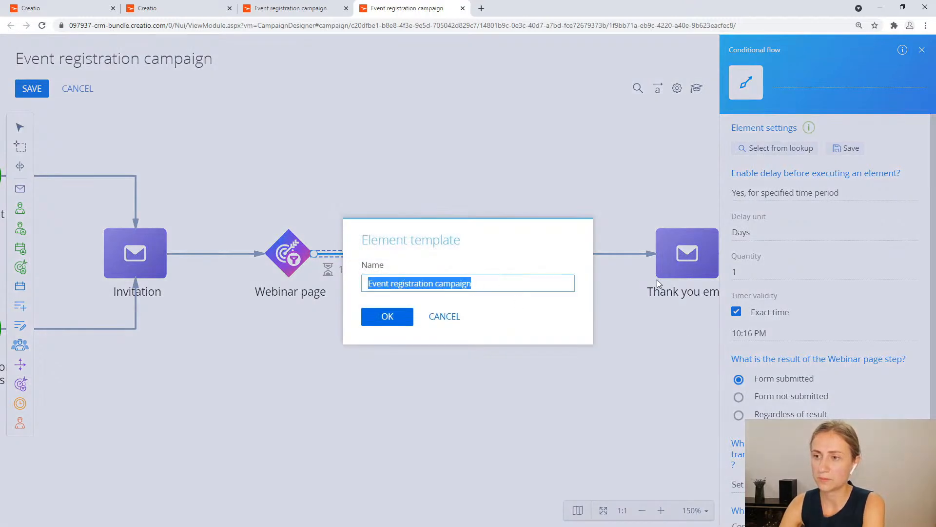
{"action": "type", "text": "Registt"}
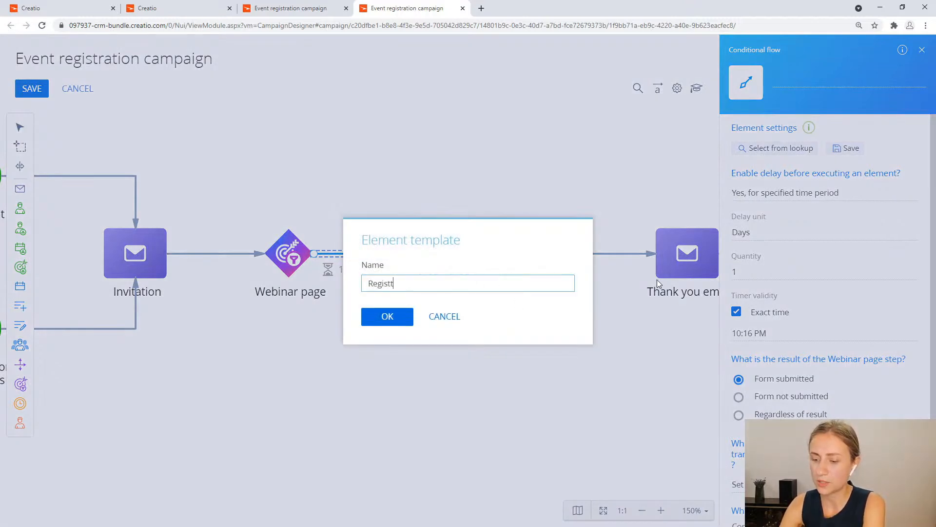
{"action": "type", "text": "raton"}
{"action": "key", "text": "BackSpace"}
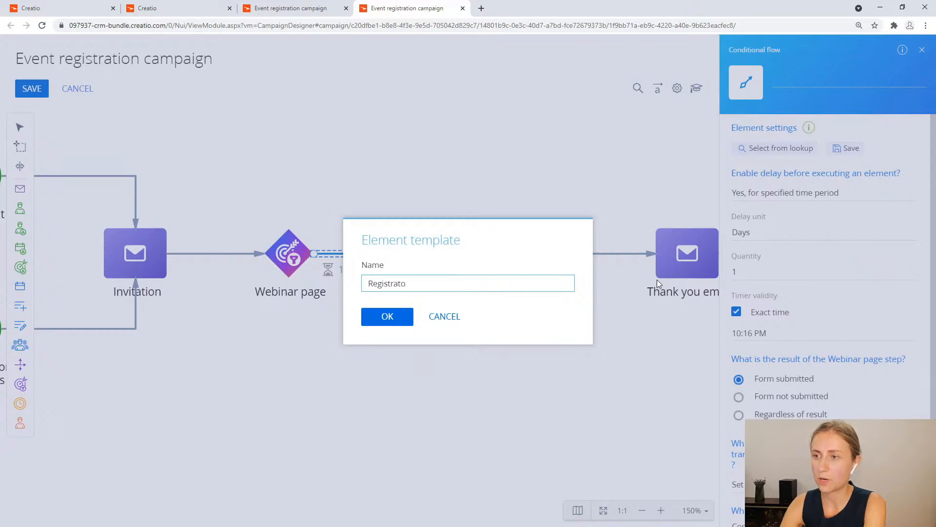
{"action": "key", "text": "BackSpace"}
{"action": "type", "text": "ion fo"}
{"action": "key", "text": "BackSpace"}
{"action": "key", "text": "BackSpace"}
{"action": "type", "text": "form"}
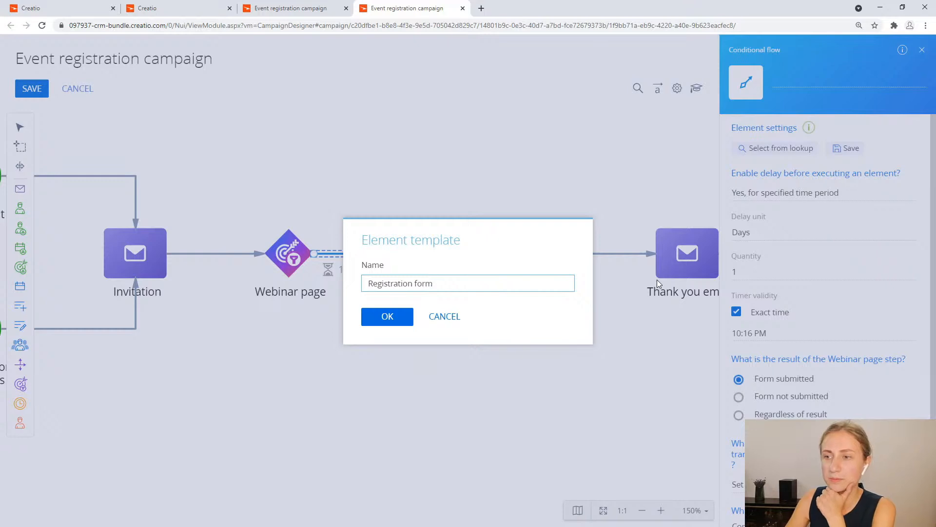
{"action": "type", "text": " flow"}
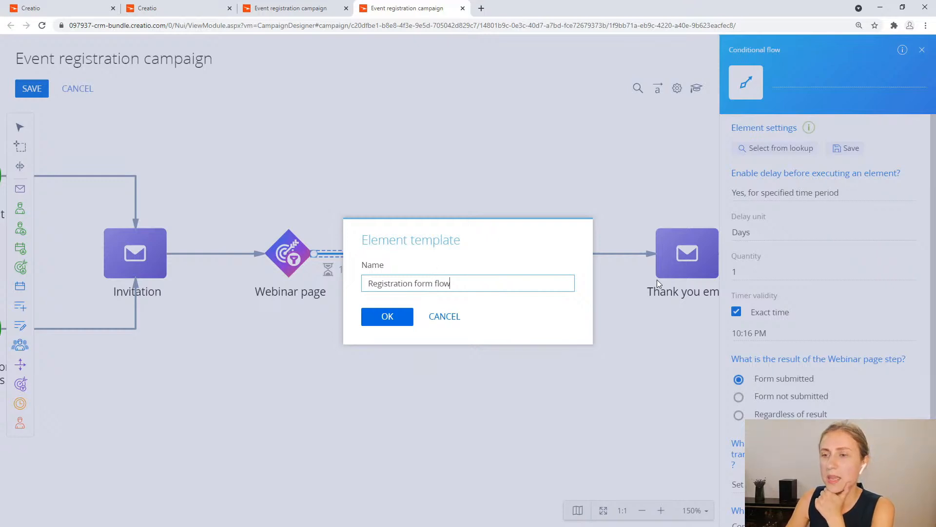
{"action": "left_click", "coordinate": [405, 324]}
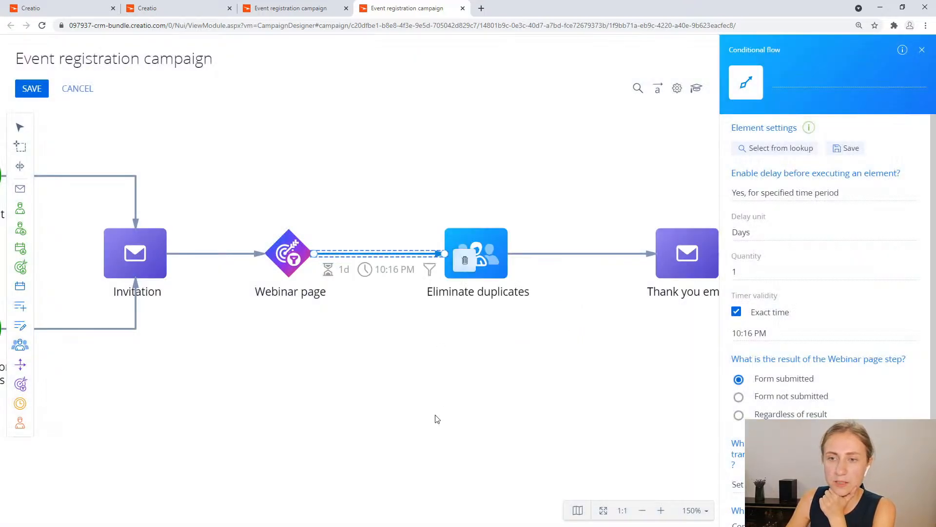
Add a marketing email element below Eliminate duplicates and connect Webinar page to it with a conditional flow.
{"action": "left_click", "coordinate": [357, 380]}
{"action": "left_click_drag", "start_coordinate": [20, 188], "coordinate": [481, 401]}
{"action": "left_click_drag", "start_coordinate": [340, 265], "coordinate": [439, 393]}
{"action": "left_click_drag", "start_coordinate": [378, 383], "coordinate": [286, 386]}
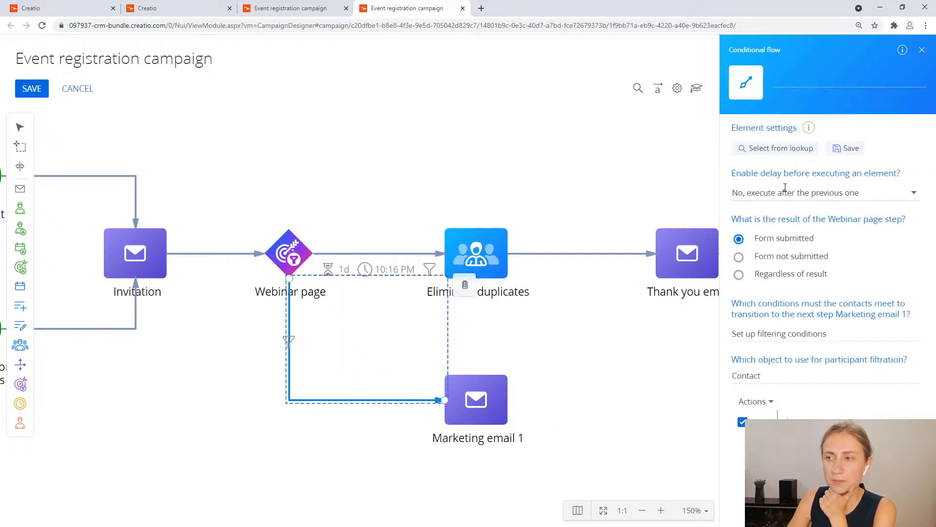
Apply the "Registration form flow" element template to the conditional flow from Webinar page to Marketing email 1.
{"action": "left_click", "coordinate": [811, 152]}
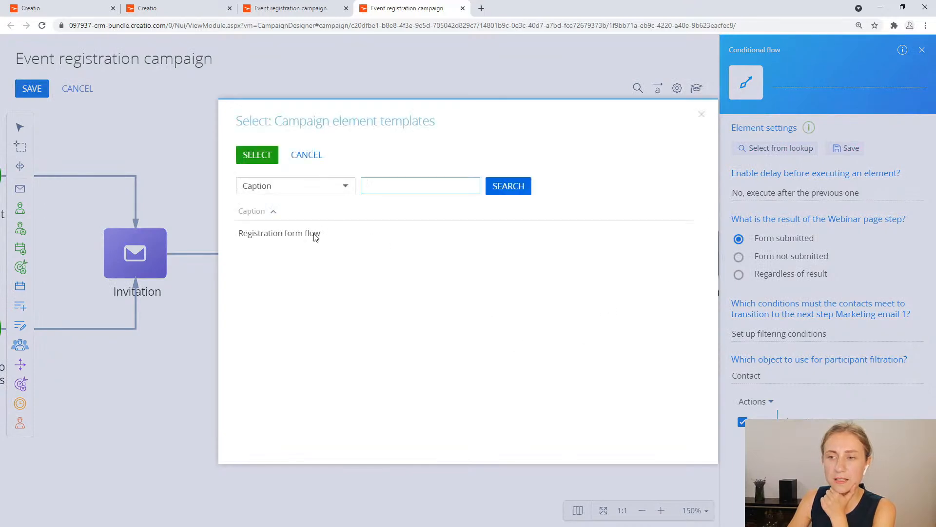
{"action": "left_click", "coordinate": [320, 238]}
{"action": "left_click", "coordinate": [257, 155]}
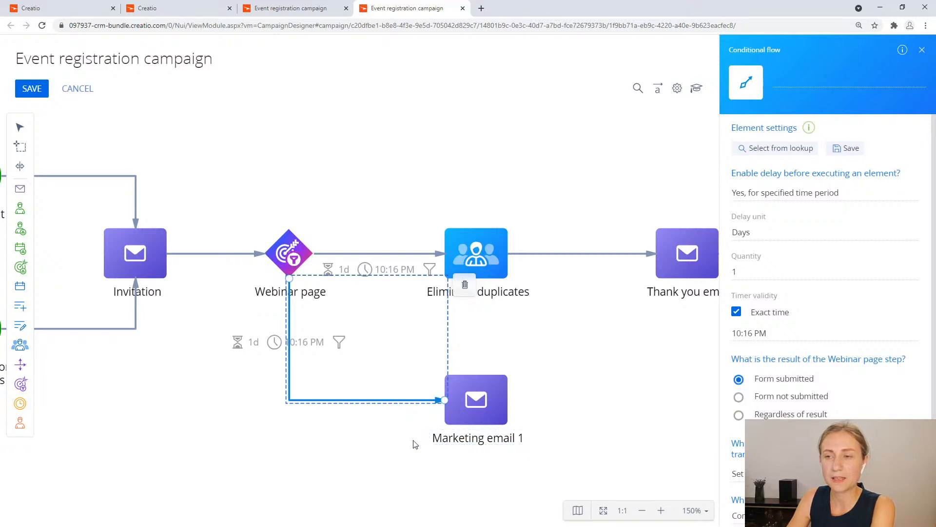
Place an Add from landing element in the empty area above Webinar page.
{"action": "left_click", "coordinate": [245, 426]}
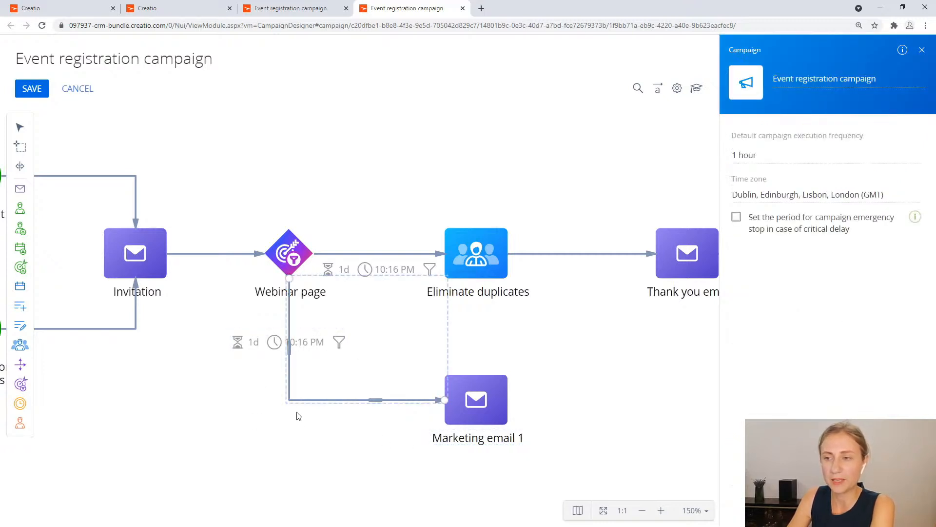
{"action": "left_click_drag", "start_coordinate": [238, 422], "coordinate": [334, 470]}
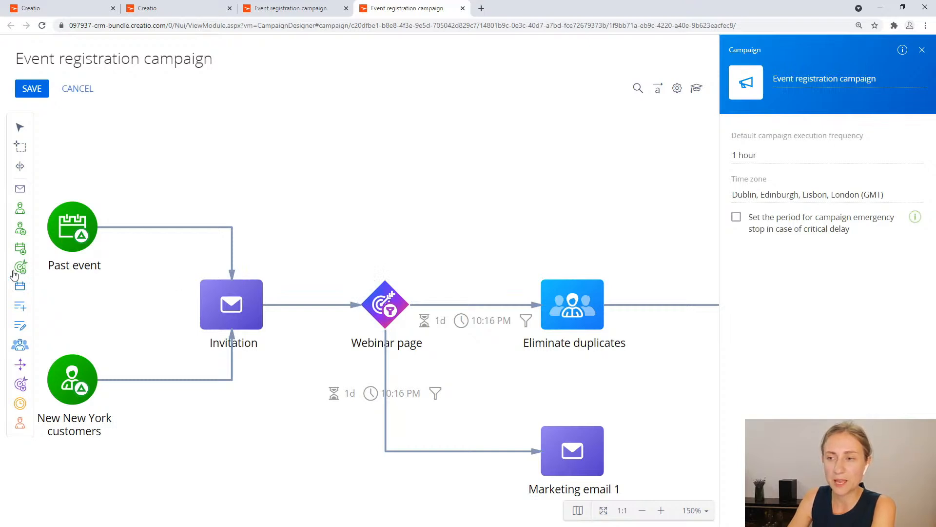
{"action": "left_click_drag", "start_coordinate": [105, 226], "coordinate": [346, 142]}
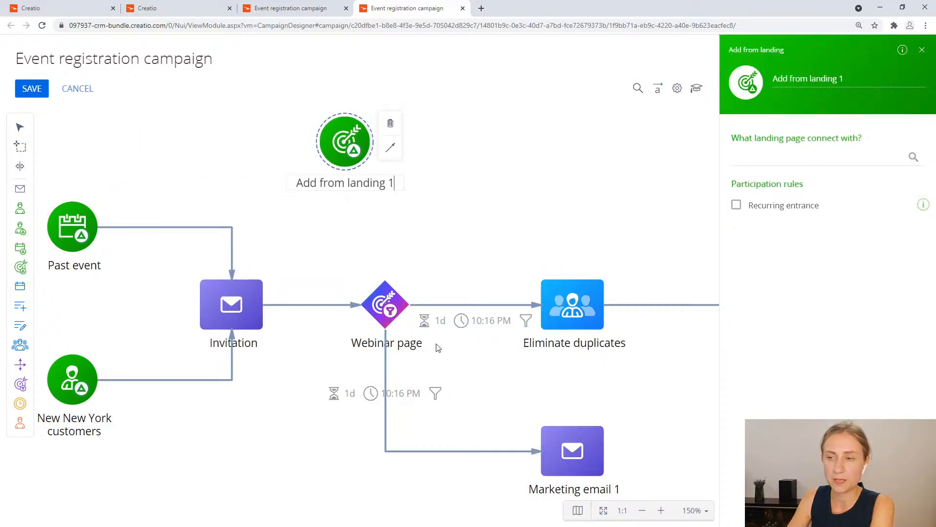
Show the settings of the Webinar page element and of the conditional flow leading to Marketing email 1.
{"action": "left_click", "coordinate": [387, 304]}
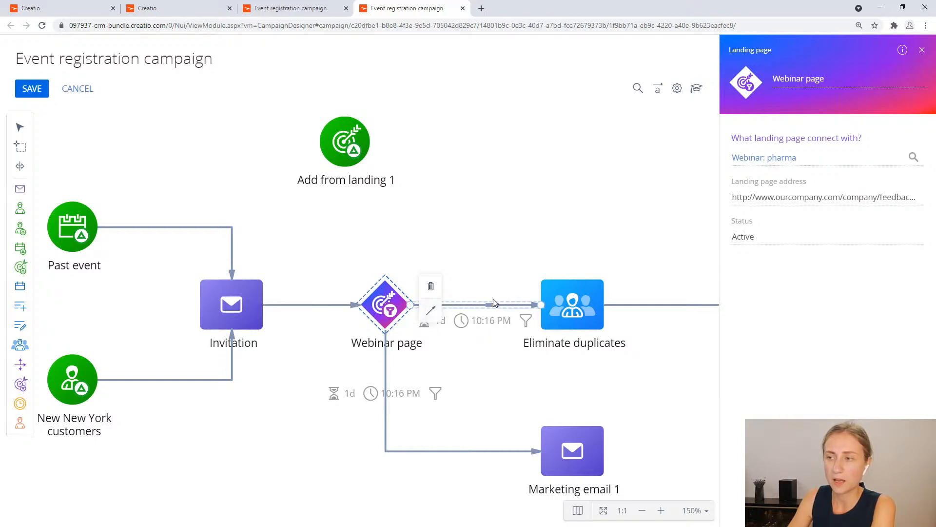
{"action": "left_click", "coordinate": [463, 451]}
{"action": "left_click", "coordinate": [390, 452]}
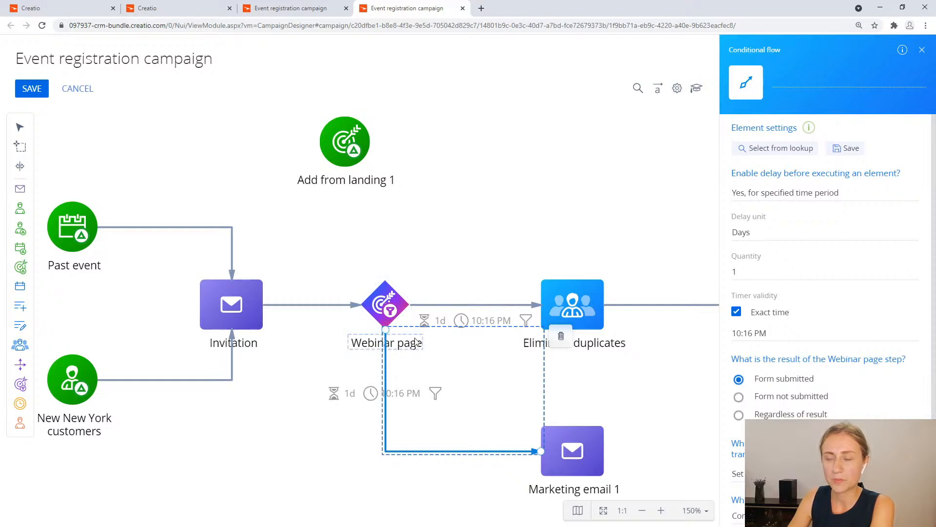
Delete the Add from landing element above Webinar page.
{"action": "left_click", "coordinate": [348, 124]}
{"action": "left_click", "coordinate": [203, 214]}
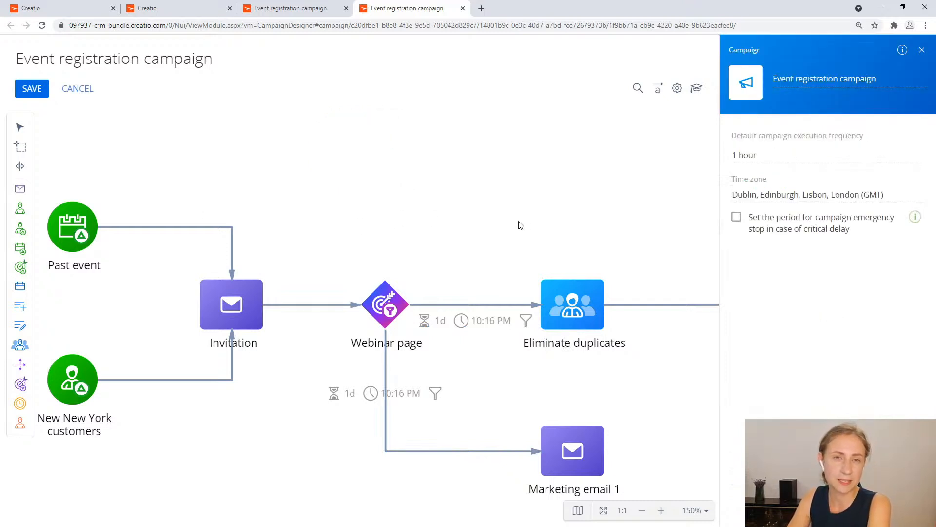
Save the Eliminate duplicates element's settings as an element template named "Eliminate duplicates" and view the template list without applying one.
{"action": "left_click_drag", "start_coordinate": [526, 221], "coordinate": [324, 221]}
{"action": "left_click", "coordinate": [242, 301]}
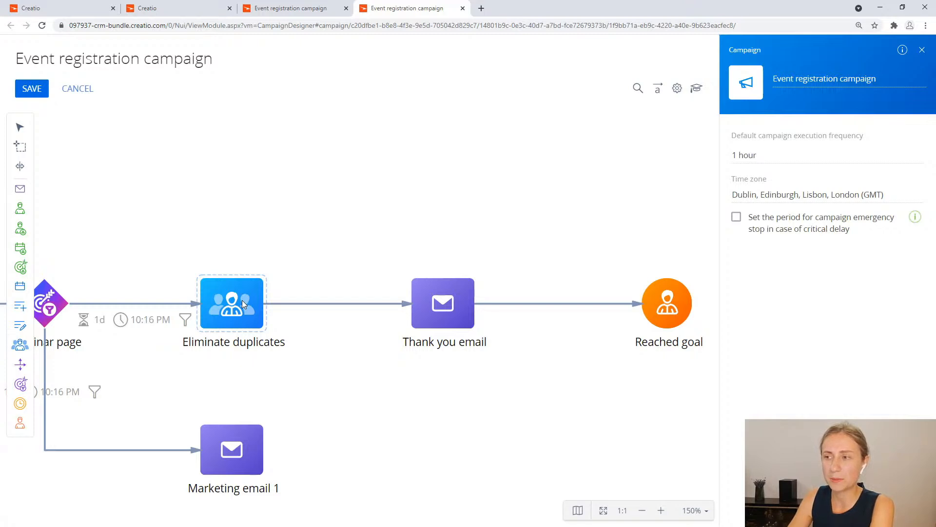
{"action": "left_click", "coordinate": [242, 300]}
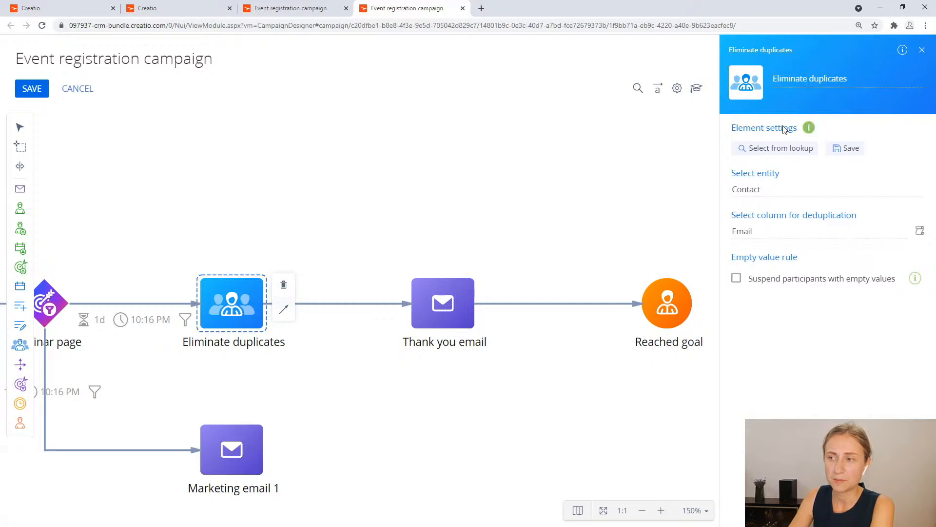
{"action": "left_click", "coordinate": [843, 149]}
{"action": "left_click", "coordinate": [412, 319]}
{"action": "left_click", "coordinate": [770, 149]}
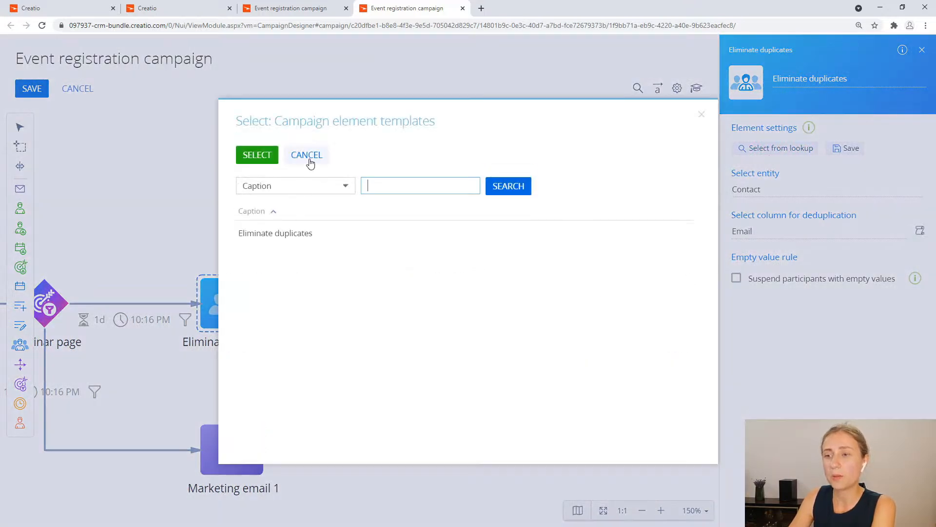
{"action": "left_click", "coordinate": [307, 155]}
Set up responses for transferring participants on the flow from Thank you email to Reached goal, selecting only the Email replied response.
{"action": "left_click_drag", "start_coordinate": [542, 396], "coordinate": [403, 377]}
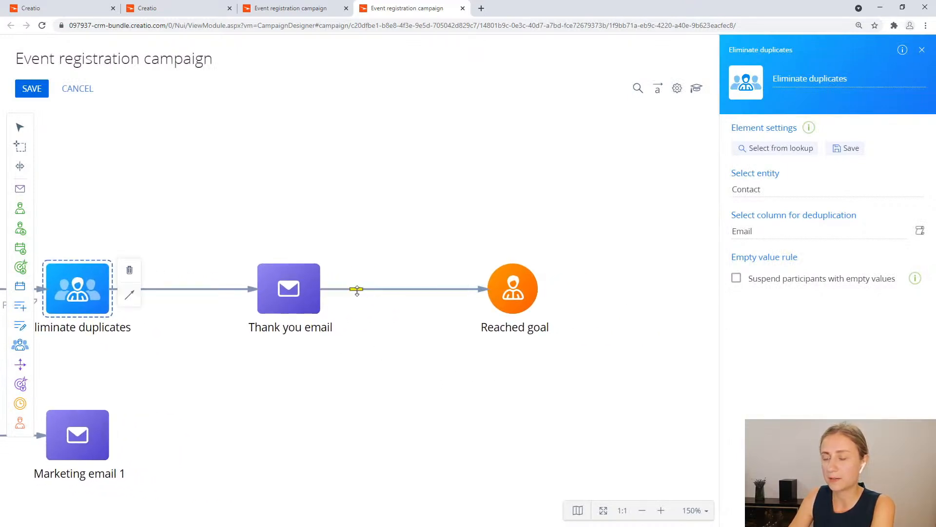
{"action": "left_click", "coordinate": [356, 289]}
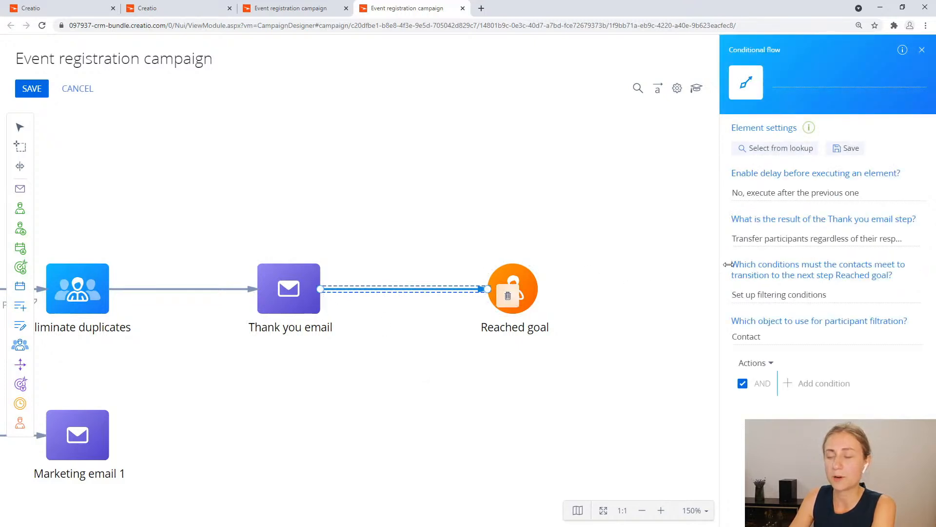
{"action": "left_click", "coordinate": [803, 240]}
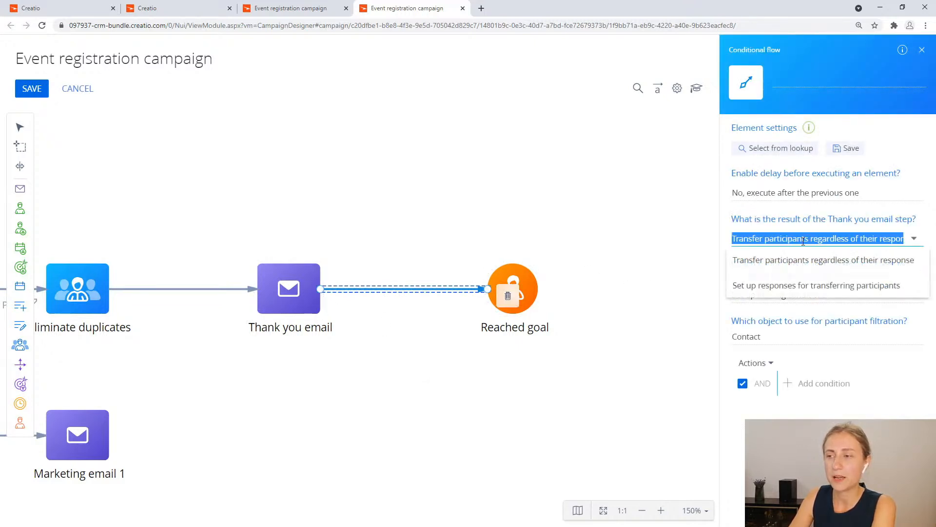
{"action": "left_click", "coordinate": [796, 288]}
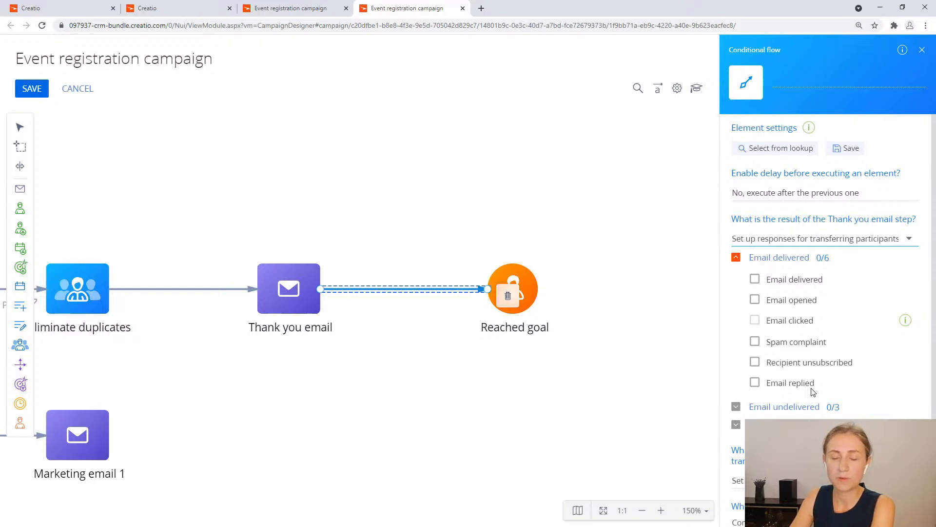
{"action": "left_click", "coordinate": [756, 385]}
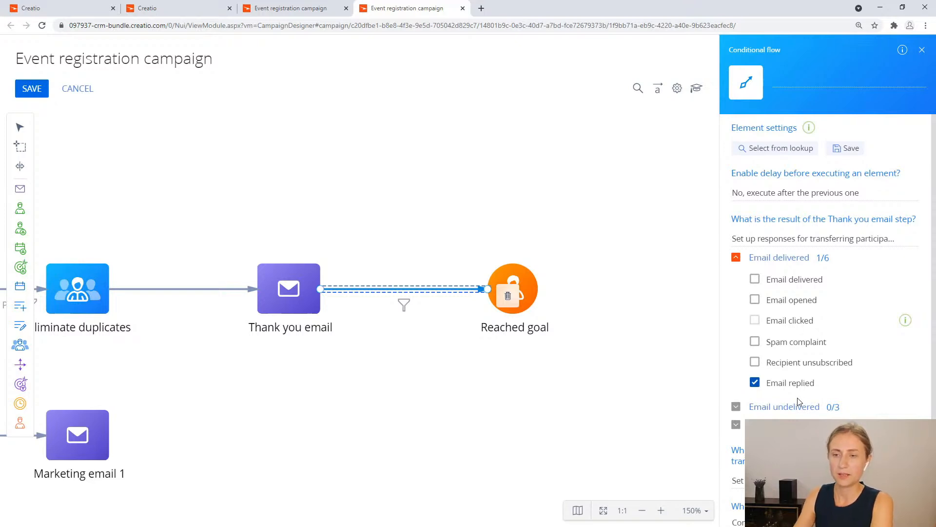
{"action": "scroll", "coordinate": [839, 401], "scroll_direction": "down", "scroll_amount": 1}
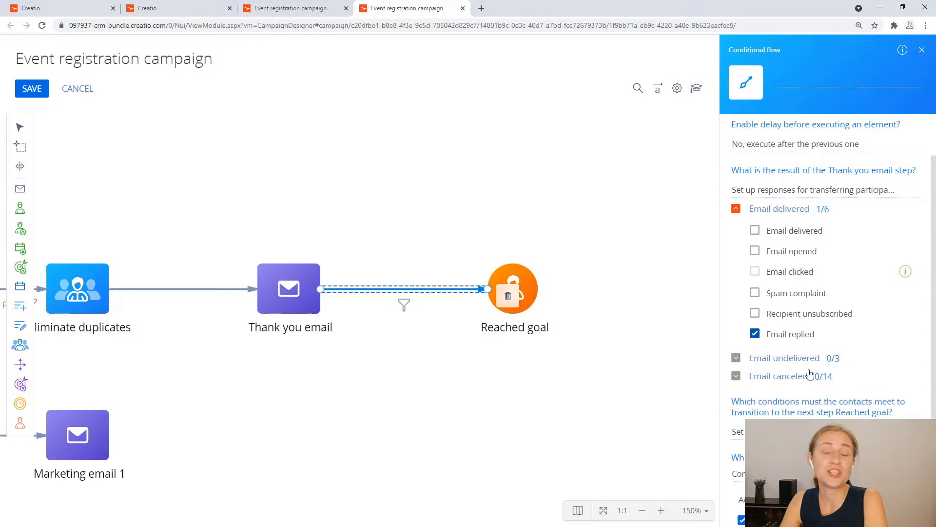